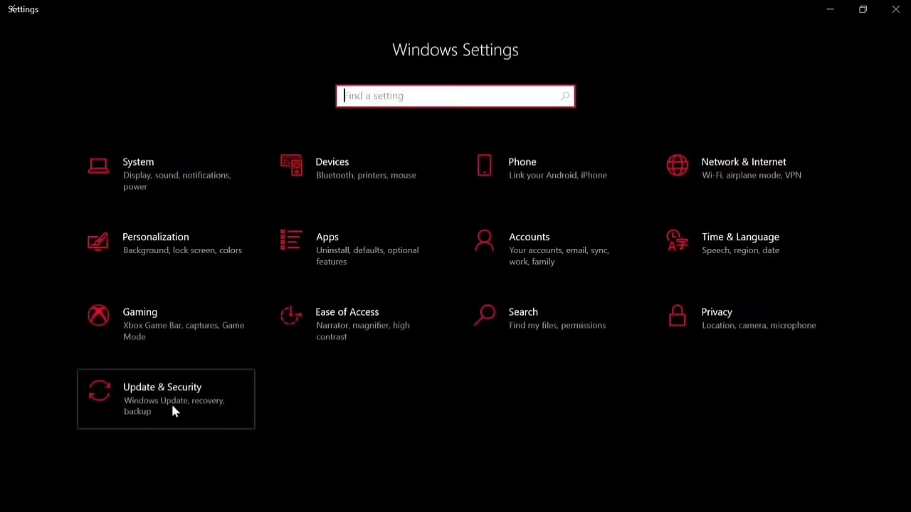
Step: In the general privacy options, turn off website access to the language list and Windows tracking of app launches
click(172, 412)
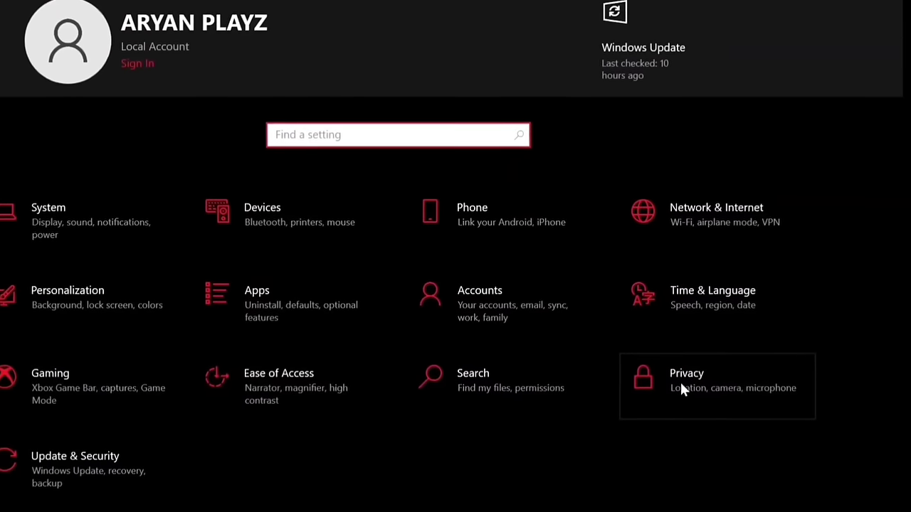
click(709, 384)
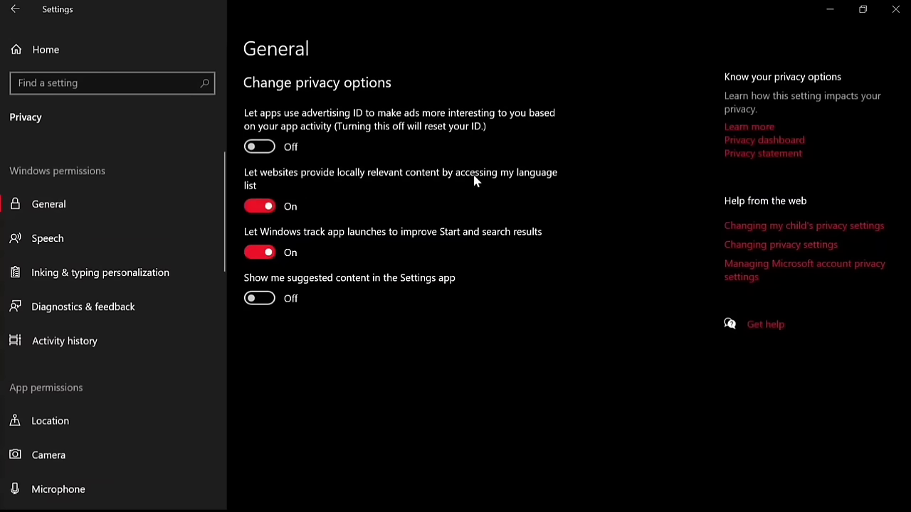
click(267, 212)
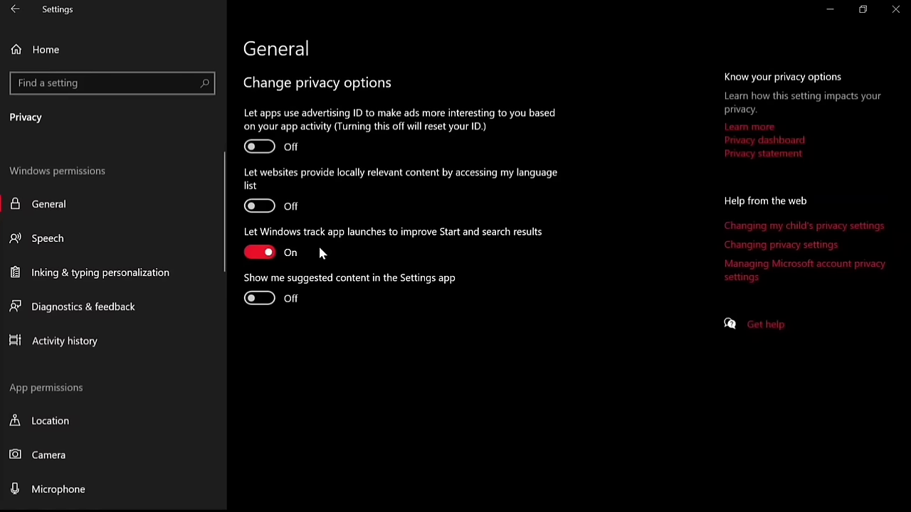
click(258, 256)
Step: Turn off online speech recognition and the inking and typing personal dictionary
click(104, 241)
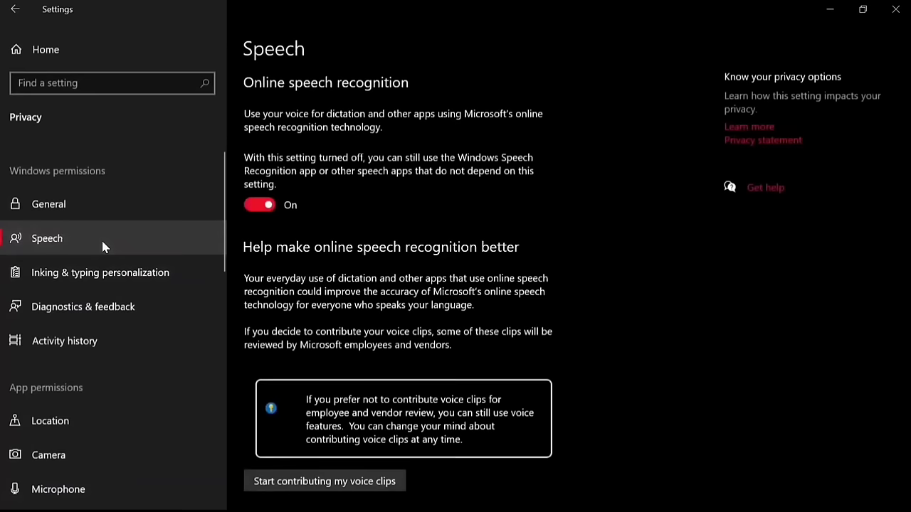
click(264, 213)
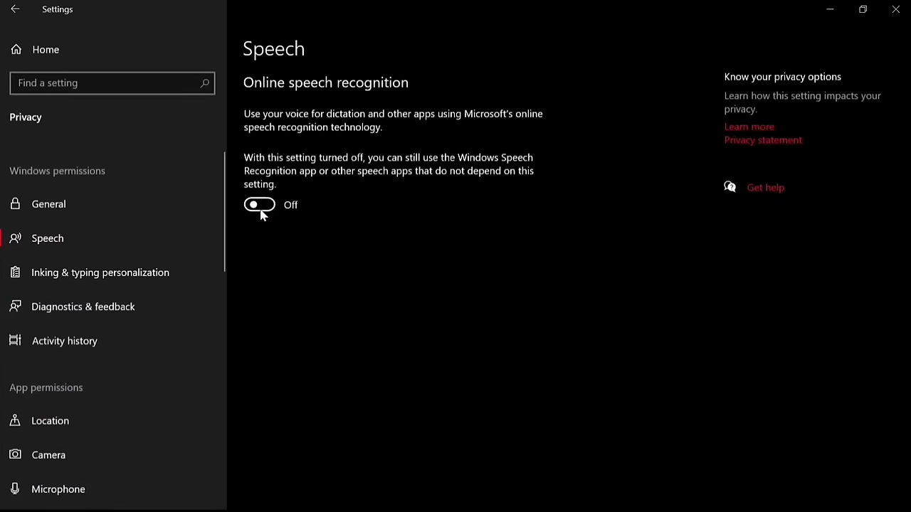
click(126, 277)
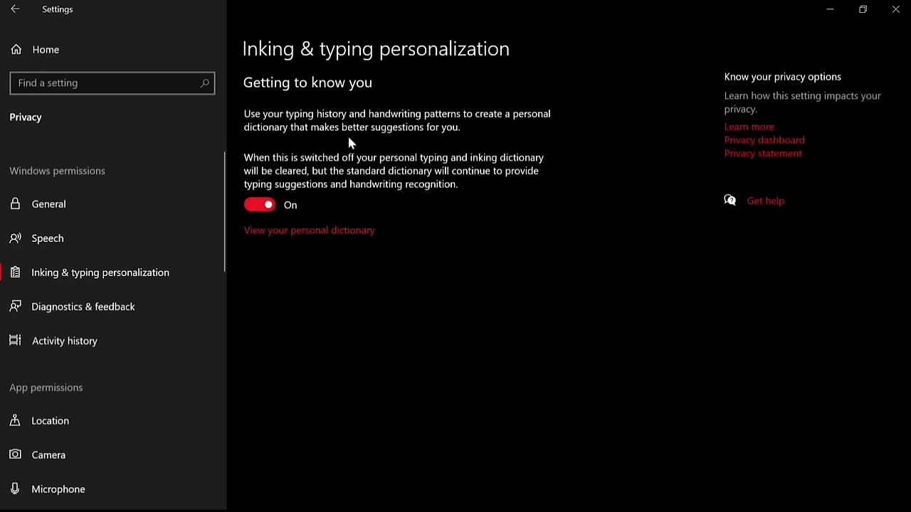
click(262, 209)
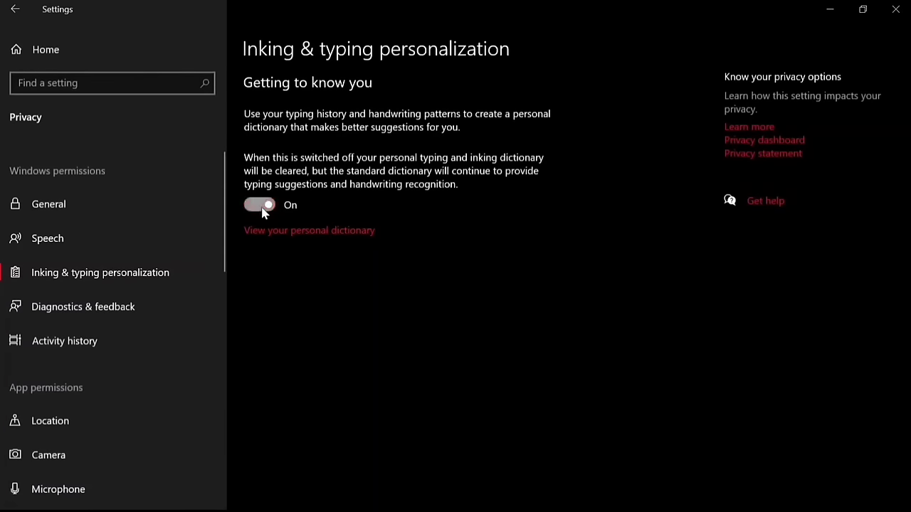
Step: Limit diagnostic data to Required, and disable storing activity history on the device and sending it to Microsoft
click(175, 299)
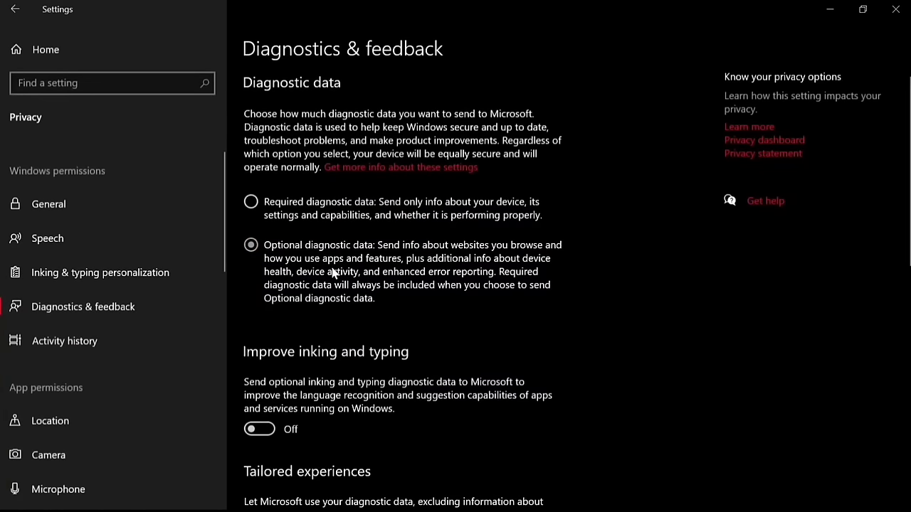
click(251, 202)
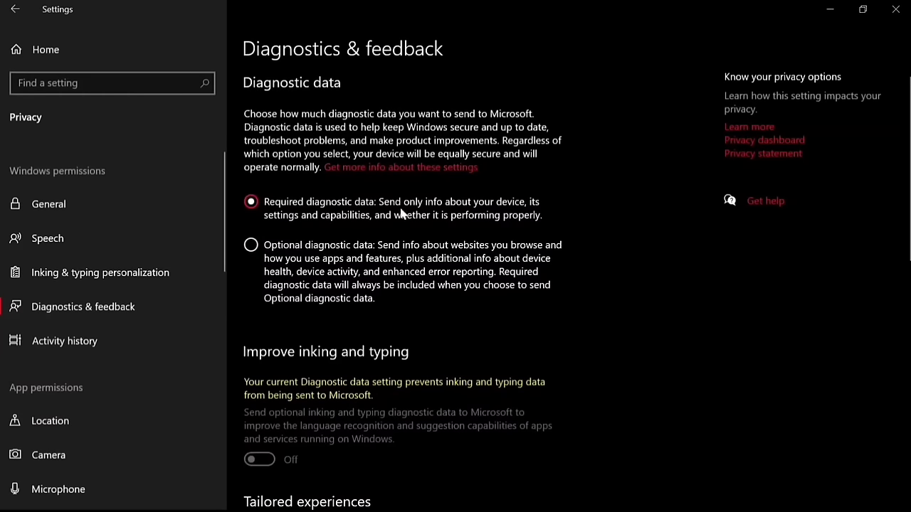
click(158, 333)
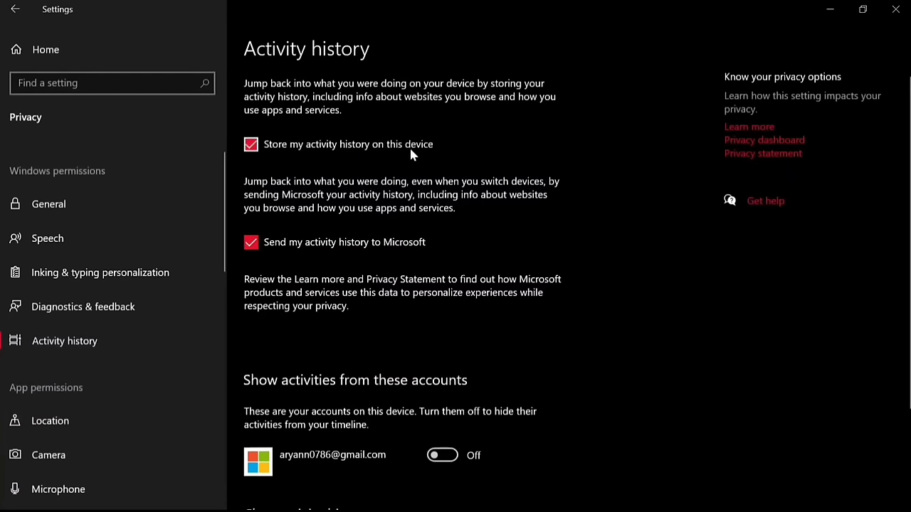
click(255, 249)
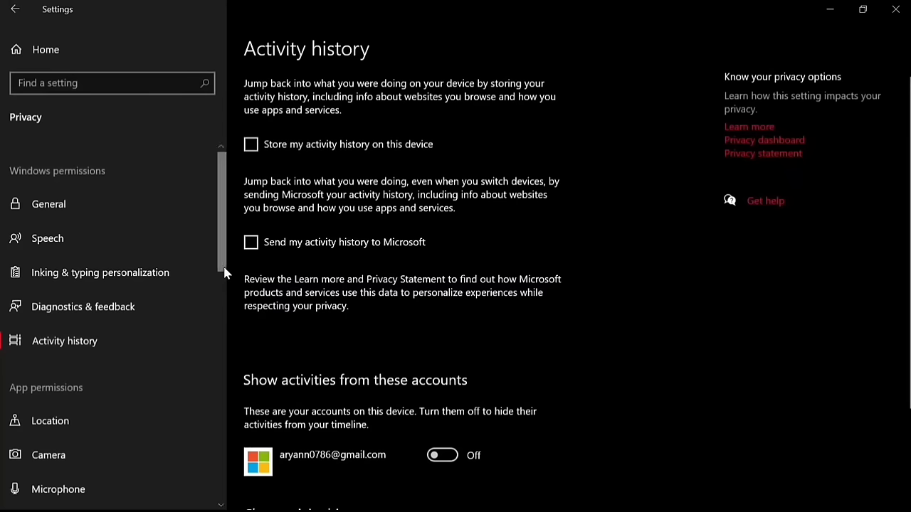
Step: Turn off location access for this device in the app permissions
scroll(227, 296, down, 4)
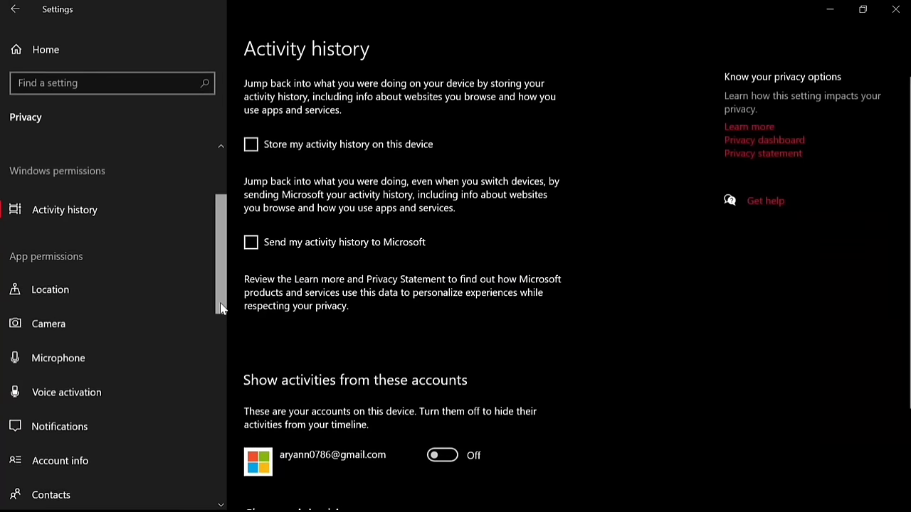
scroll(199, 296, down, 2)
click(138, 247)
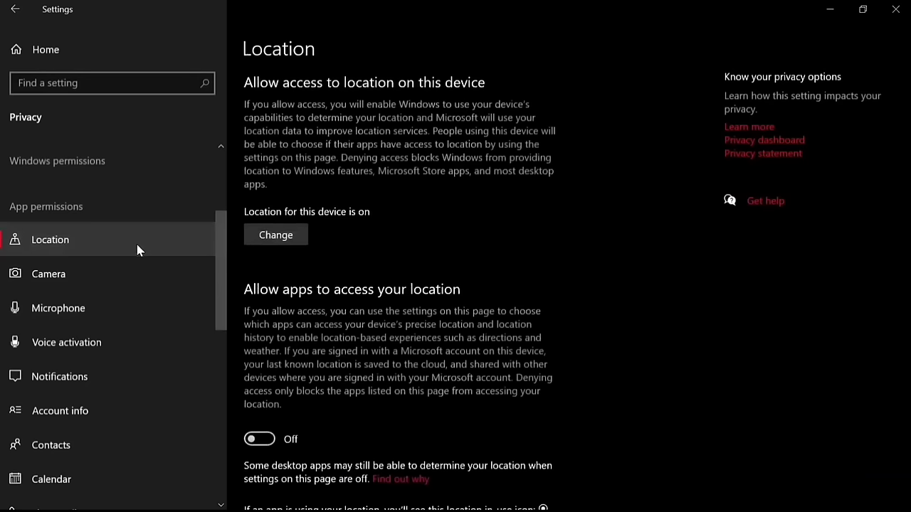
click(283, 238)
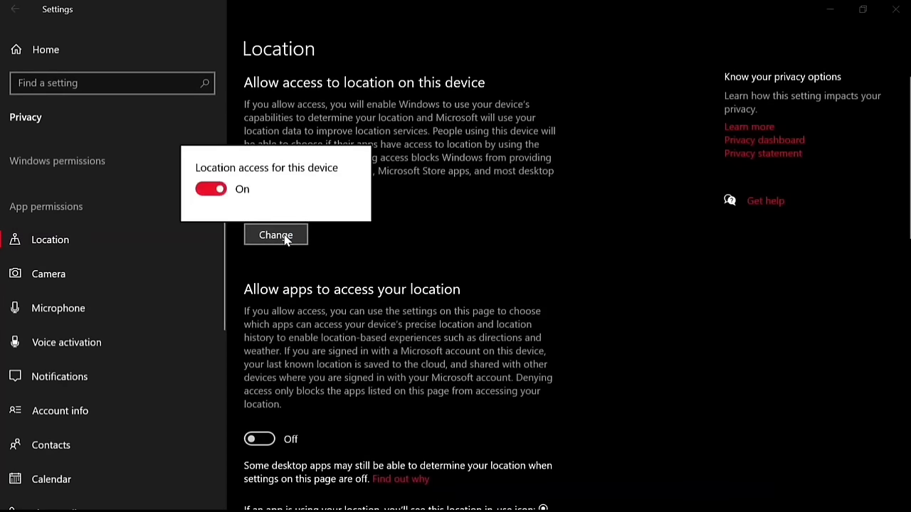
click(217, 196)
click(357, 290)
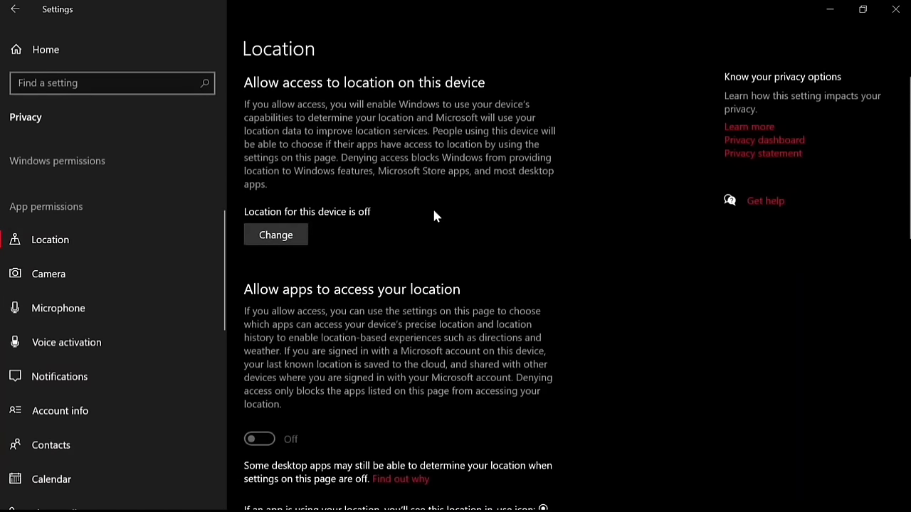
Step: Review the device's camera access and which Microsoft Store apps may use the camera
click(58, 279)
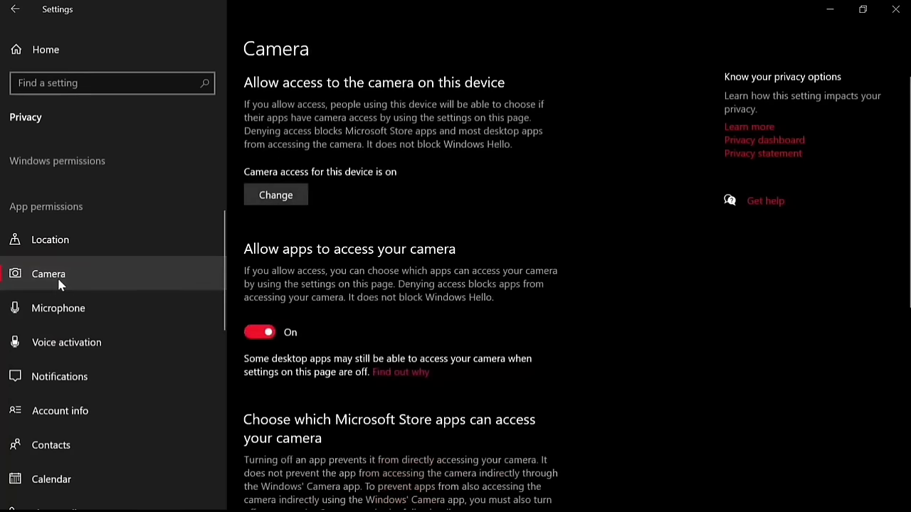
click(278, 197)
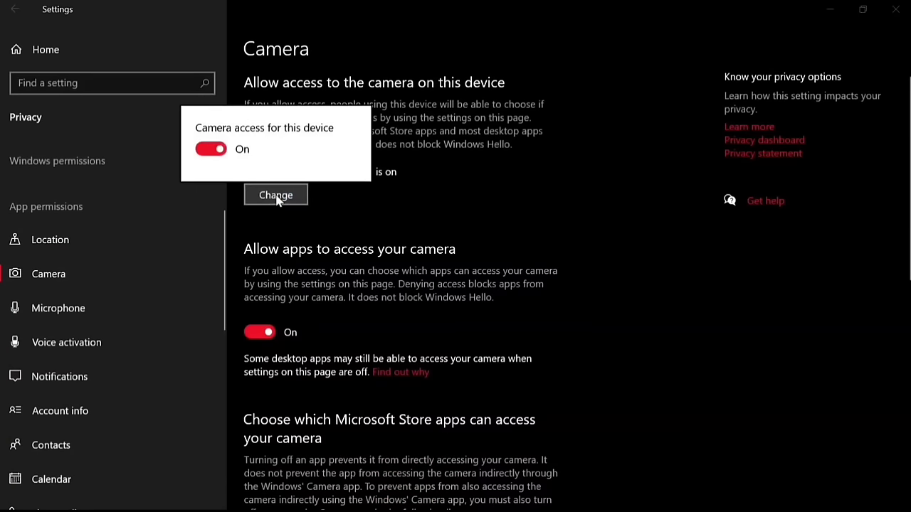
click(371, 212)
drag(908, 200, 905, 341)
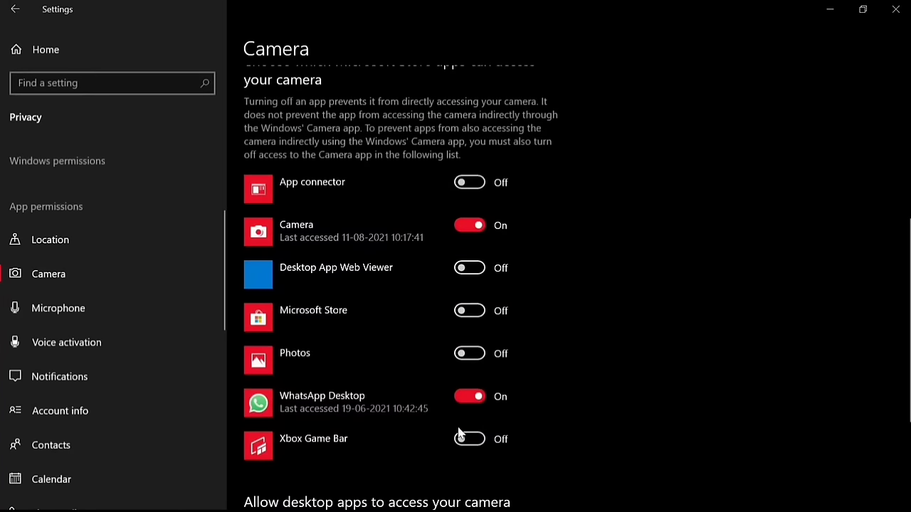
Step: Review the device's microphone access and which Microsoft Store apps may use the microphone
click(115, 313)
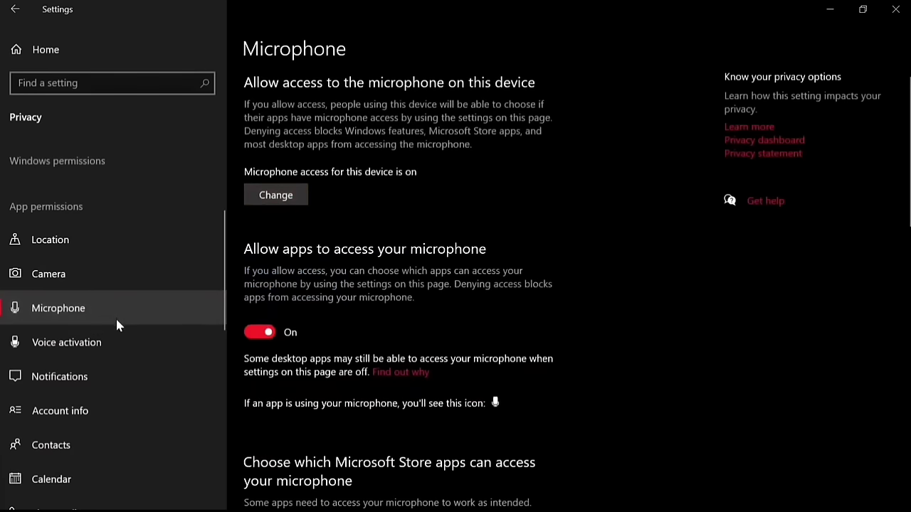
click(263, 197)
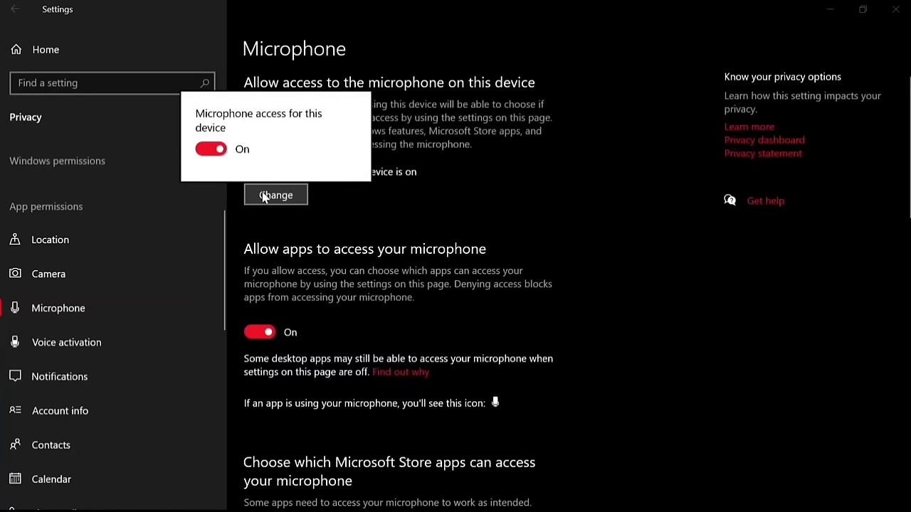
click(262, 197)
scroll(904, 171, down, 3)
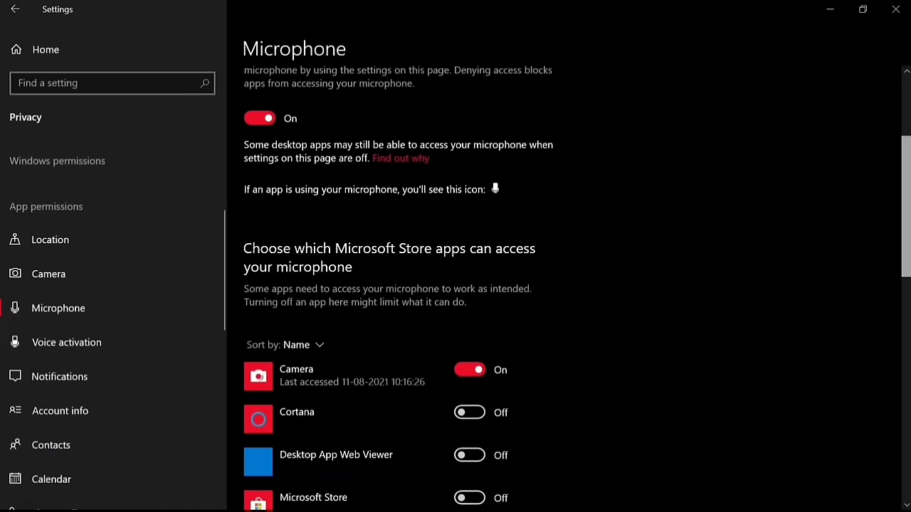
scroll(412, 210, down, 3)
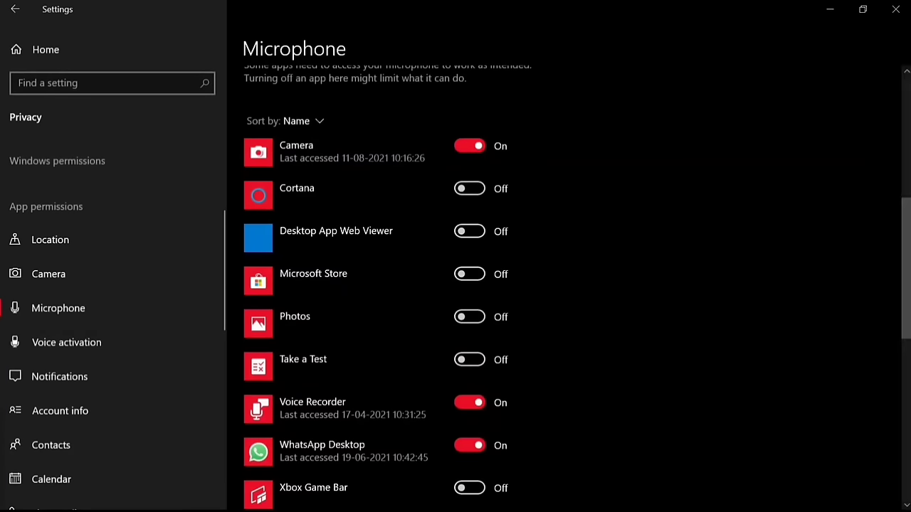
scroll(417, 308, down, 2)
scroll(151, 276, down, 1)
Step: Switch the permission for apps to use voice activation on and back off
click(151, 276)
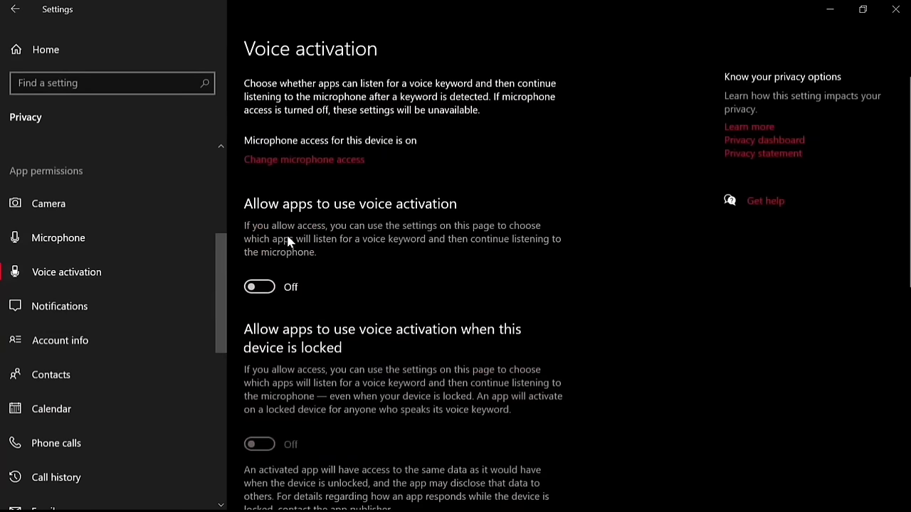
click(261, 288)
click(260, 288)
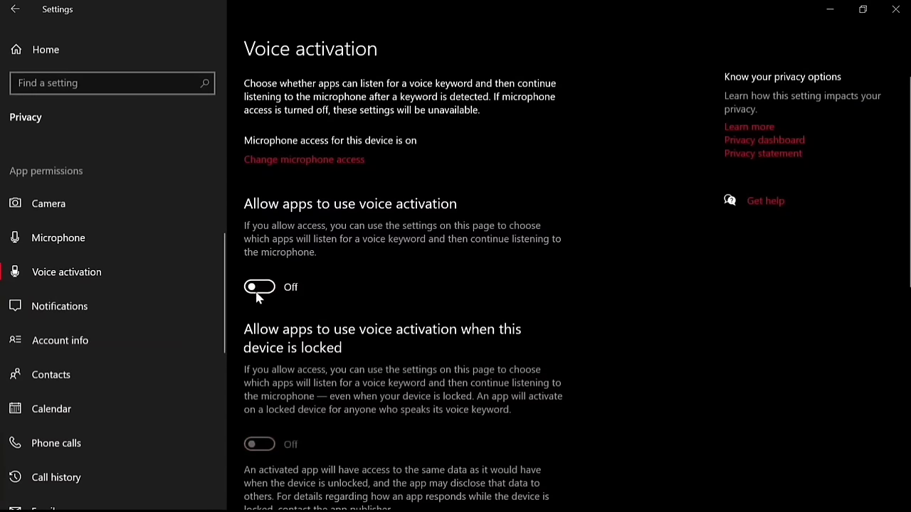
Step: Check the device-level access settings for user notifications and account info, including the apps listed for account info
click(158, 317)
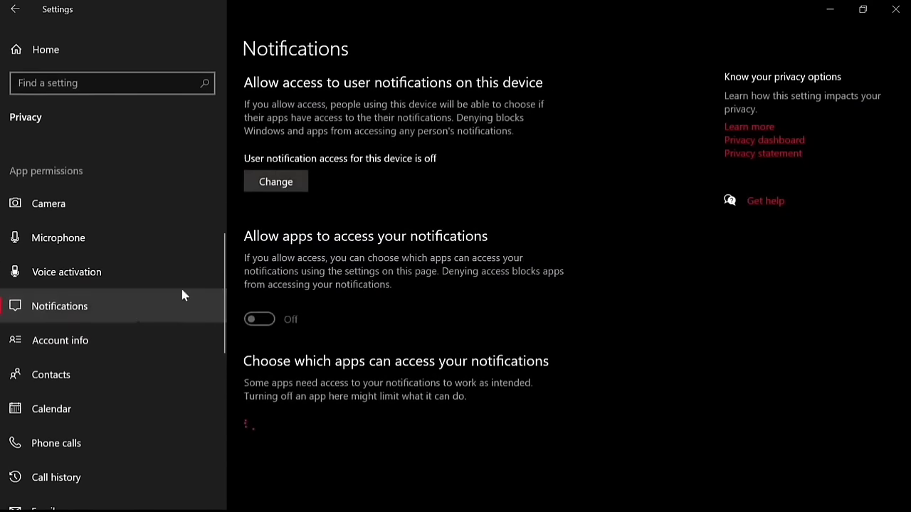
click(278, 186)
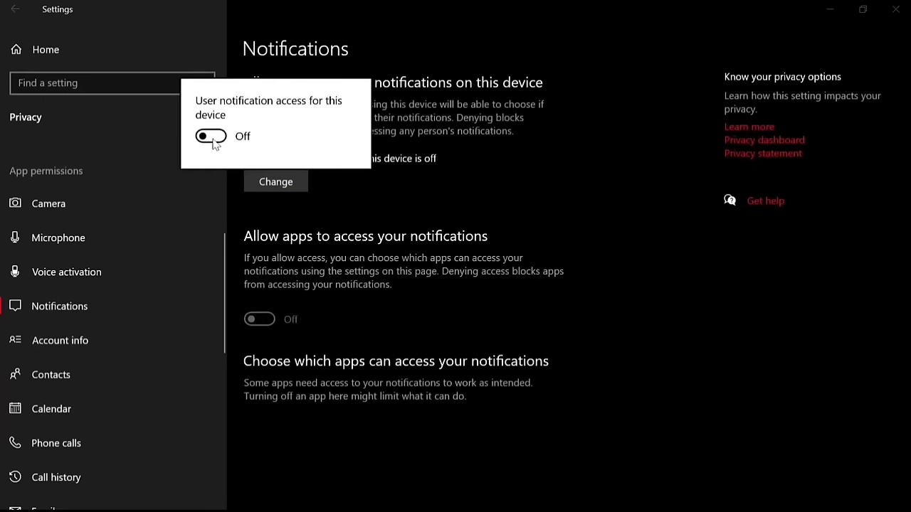
click(390, 217)
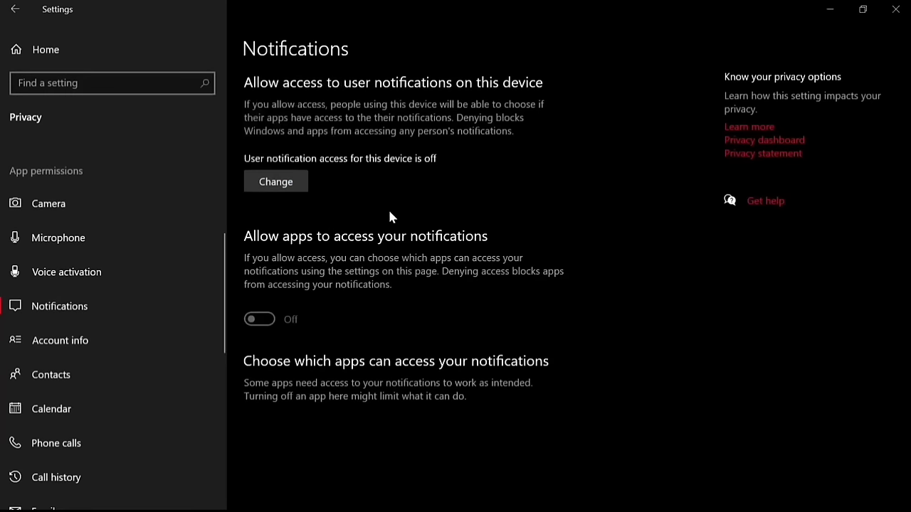
click(102, 340)
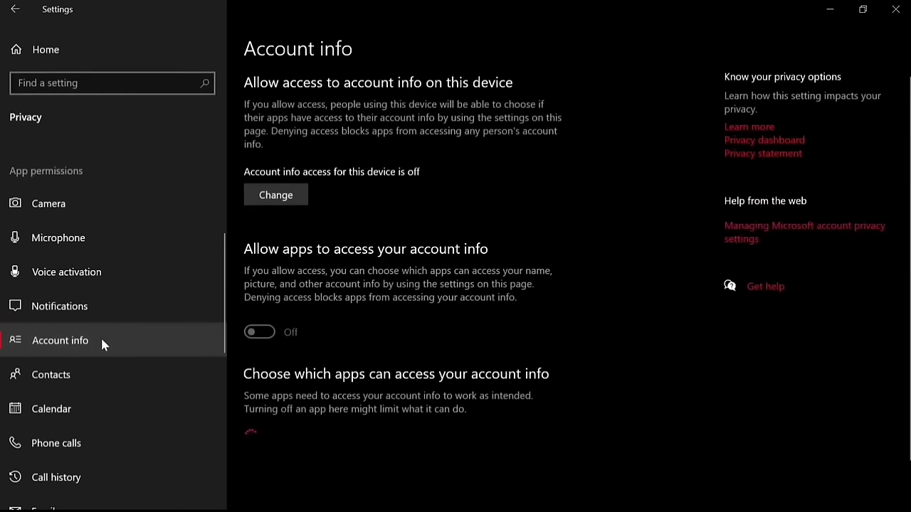
click(260, 199)
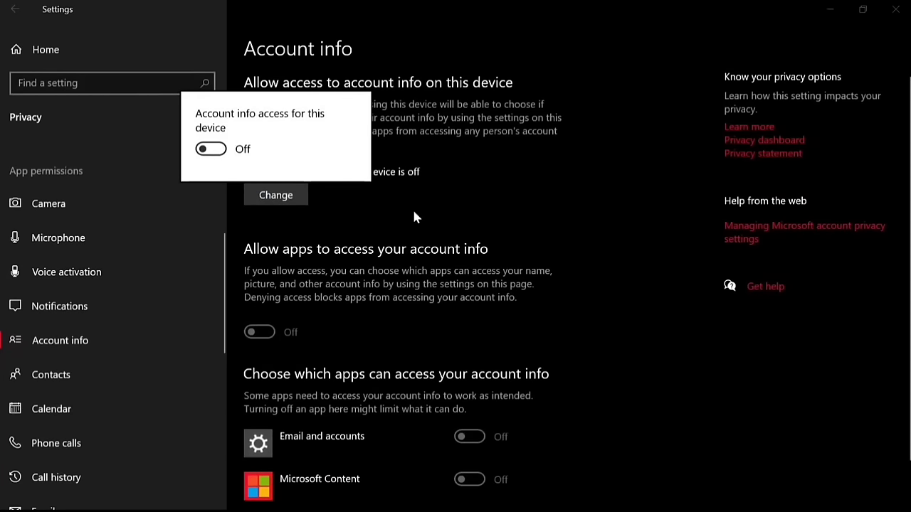
click(410, 242)
scroll(434, 442, down, 2)
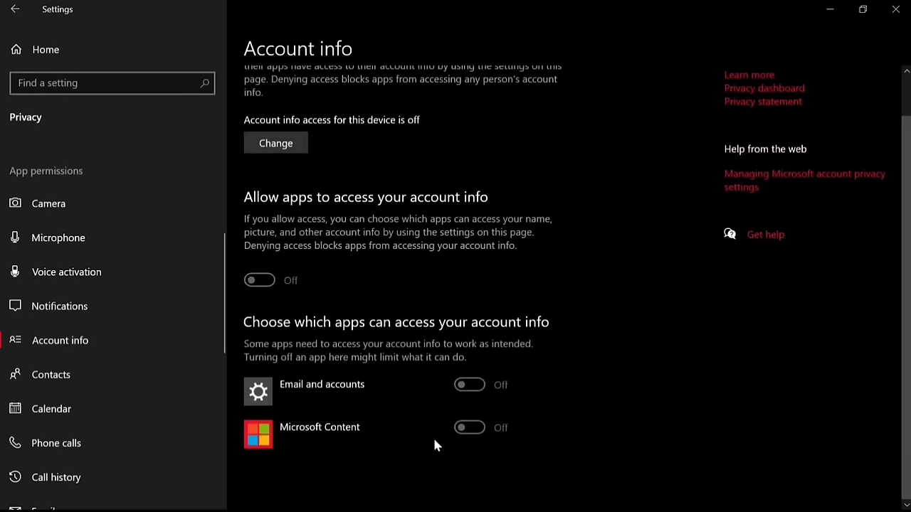
Step: Check the device-level access settings for contacts and calendar
click(115, 376)
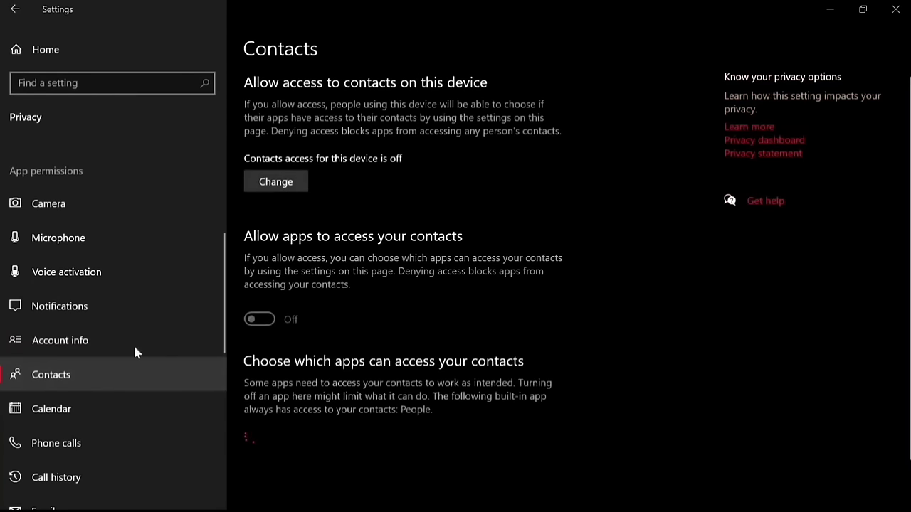
click(290, 183)
click(101, 412)
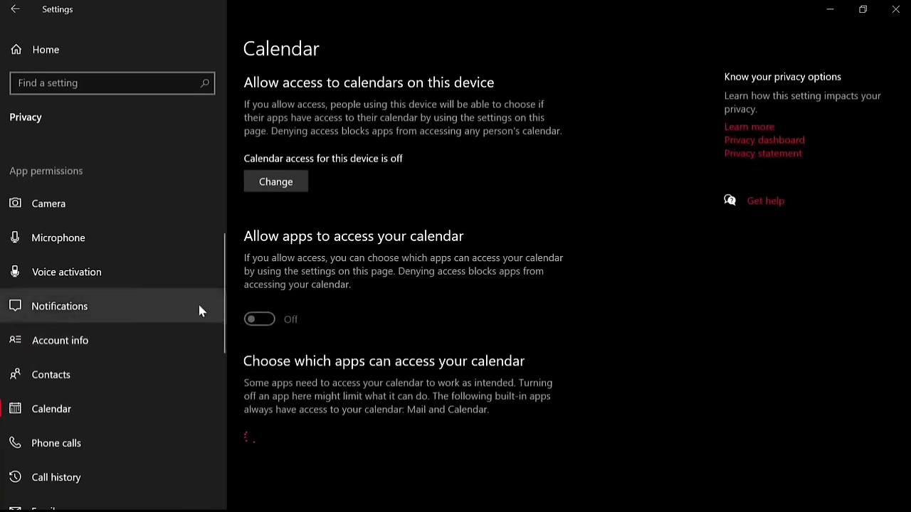
click(274, 185)
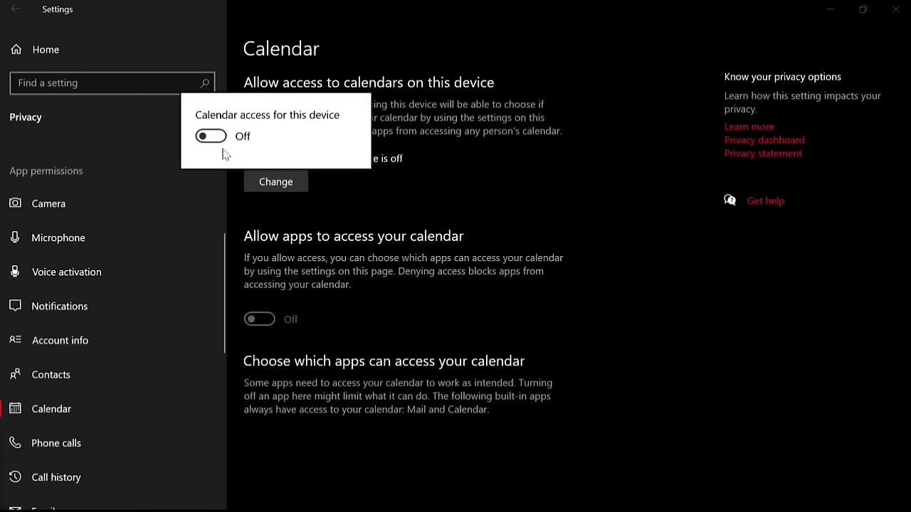
Step: Check the device-level access settings for phone calls and call history
scroll(112, 342, down, 2)
click(112, 344)
click(304, 225)
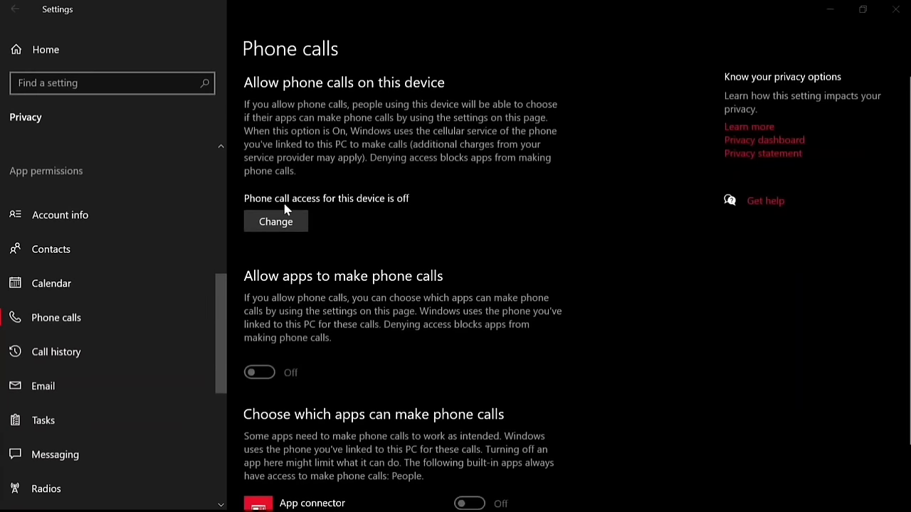
click(153, 350)
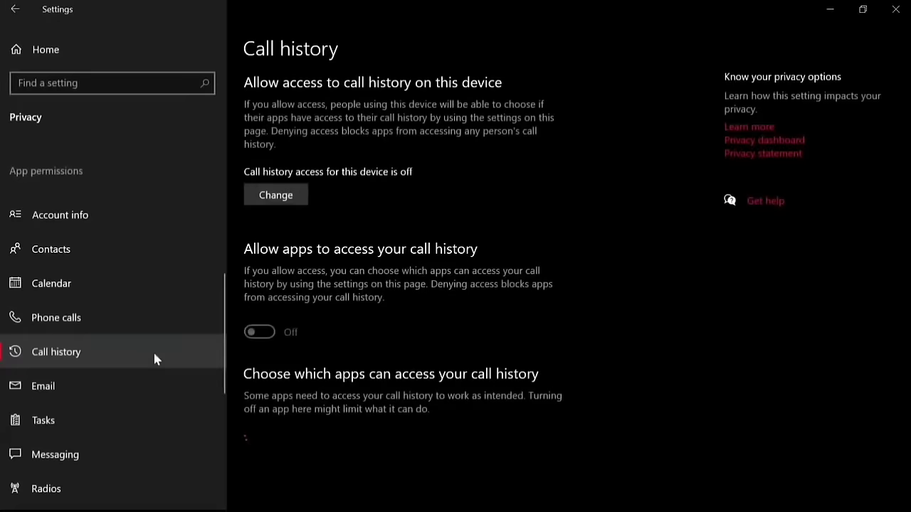
click(282, 204)
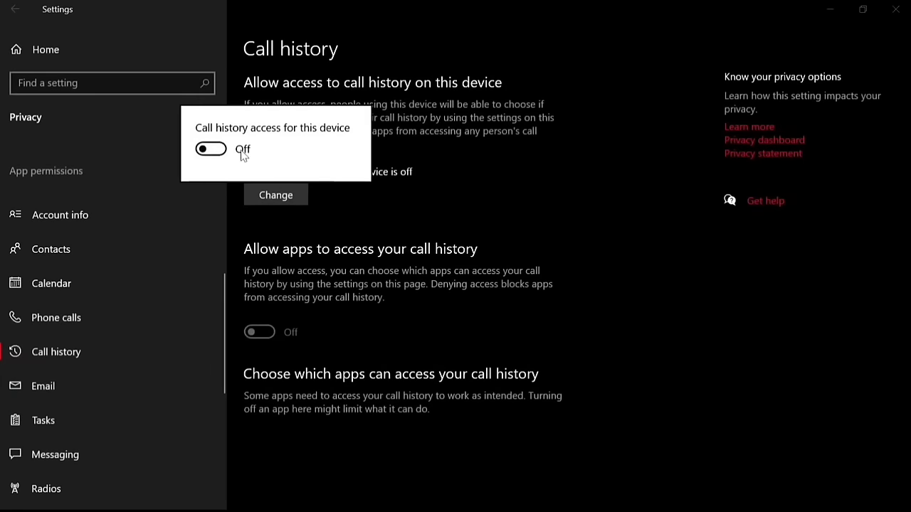
click(514, 222)
Step: Check the device-level access settings for email and tasks
click(130, 389)
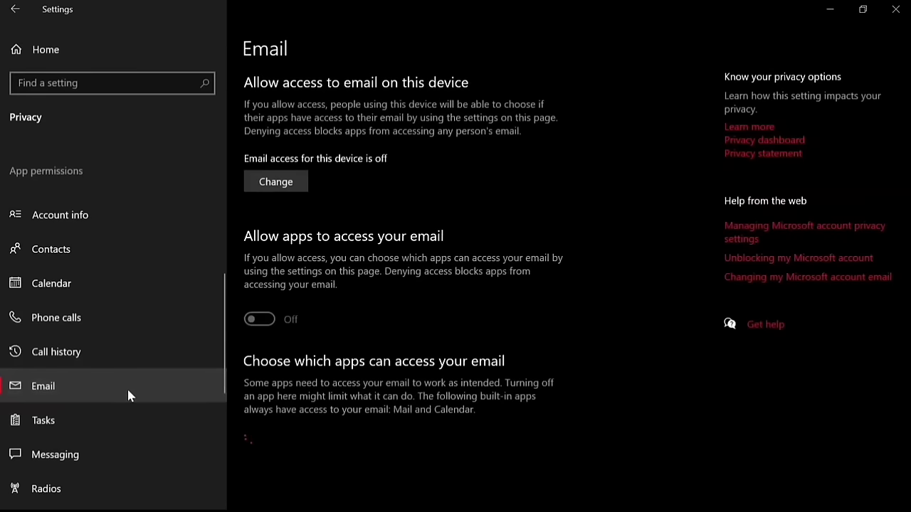
click(276, 186)
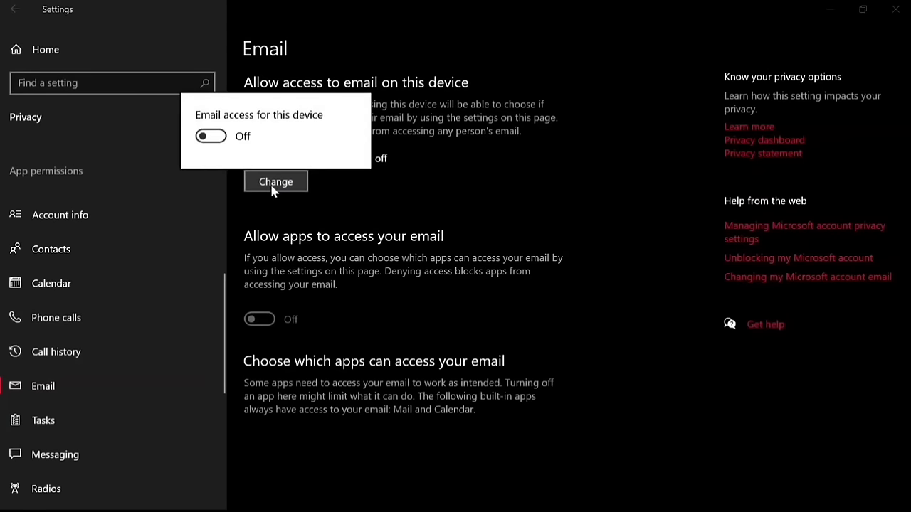
click(496, 212)
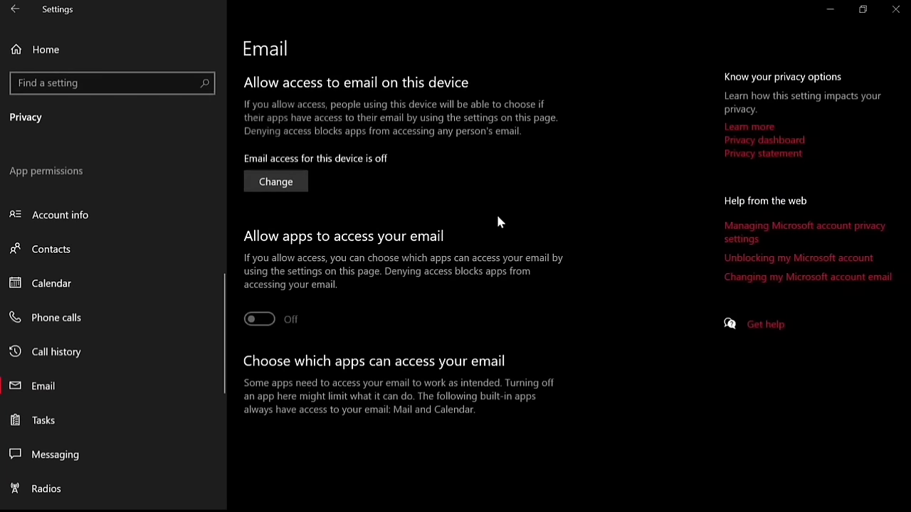
click(160, 417)
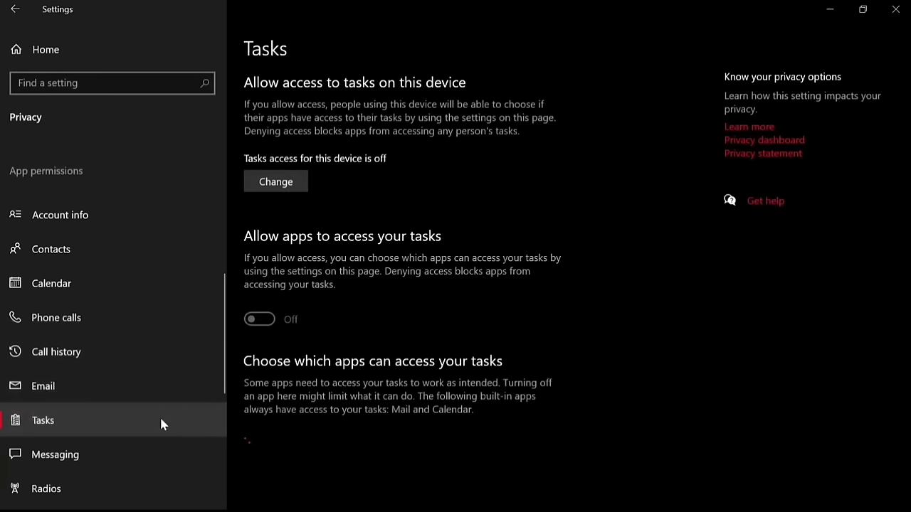
click(280, 187)
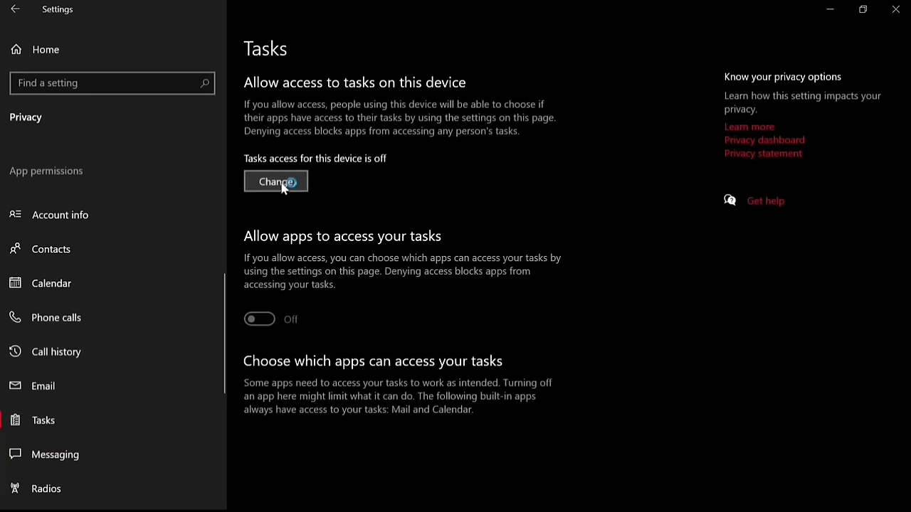
click(606, 176)
Step: Check the device-level access settings for controlling radios and for messaging
click(110, 475)
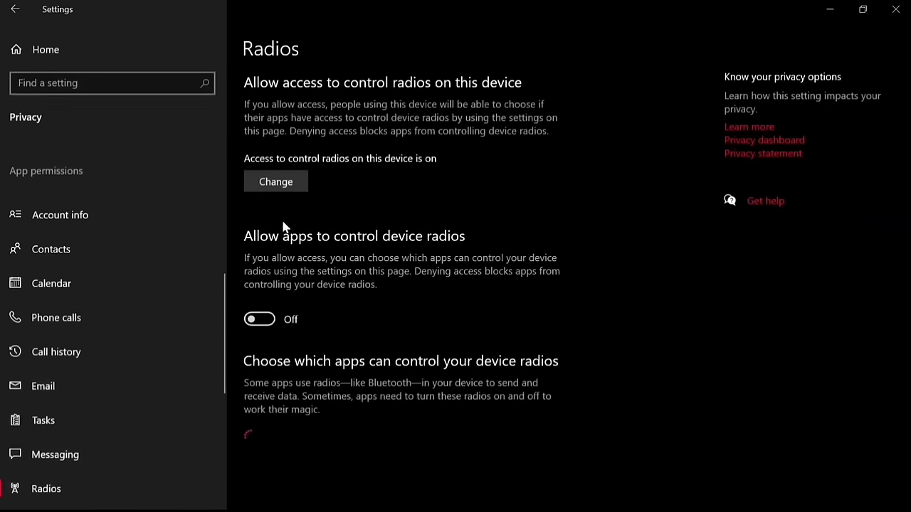
click(293, 189)
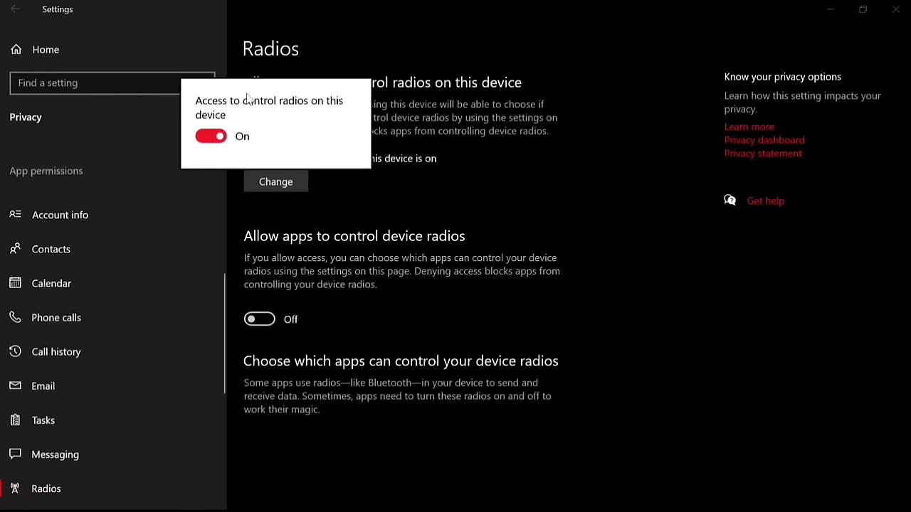
click(447, 171)
click(68, 458)
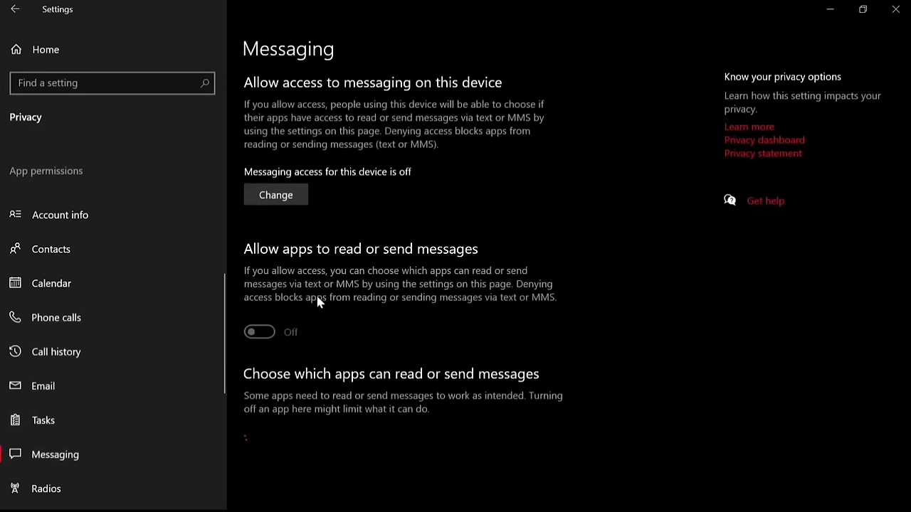
click(295, 198)
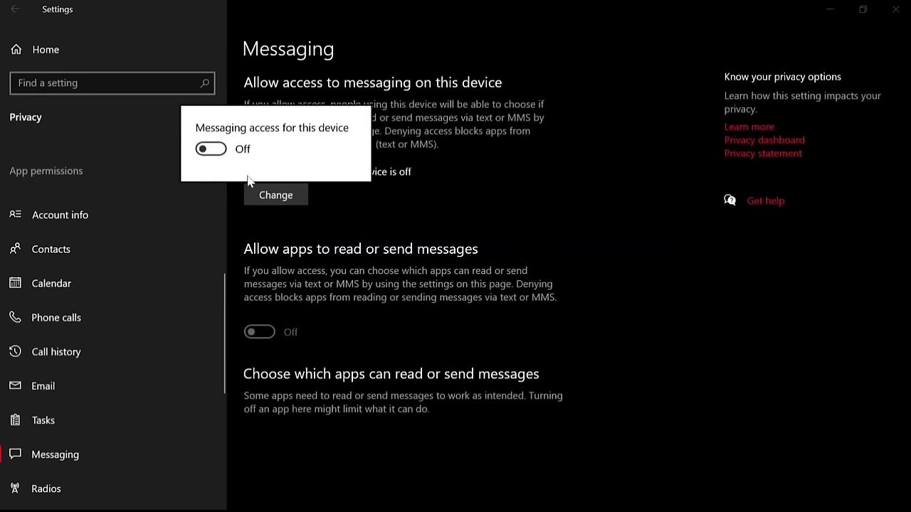
click(387, 201)
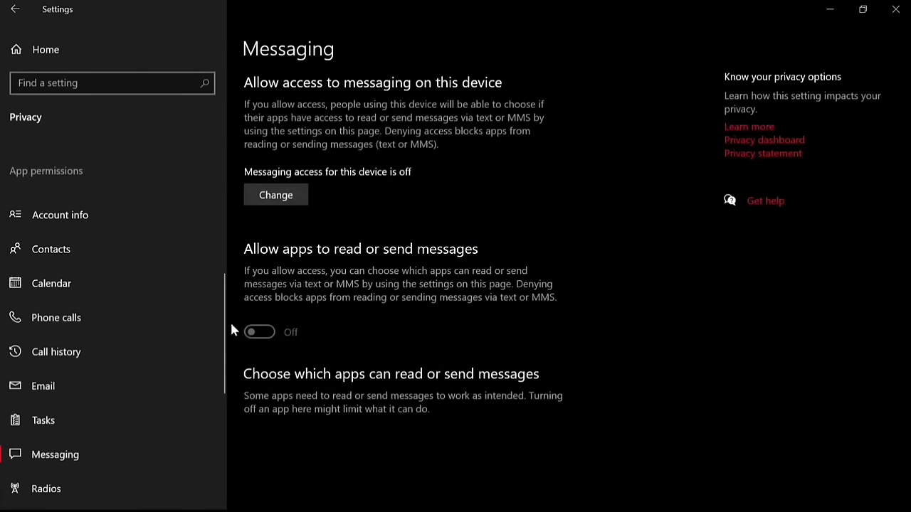
Step: Review the permission for communicating with unpaired devices and the list of apps allowed to run in the background
drag(225, 331, 202, 391)
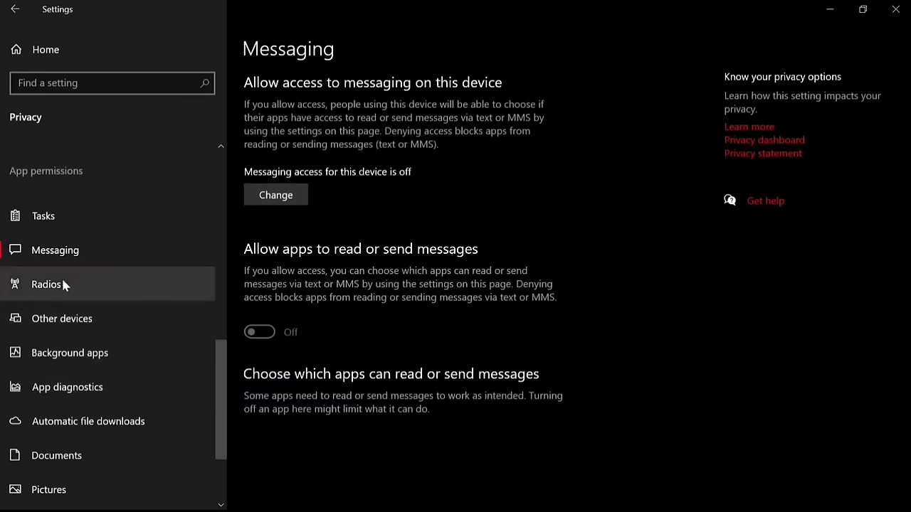
click(62, 323)
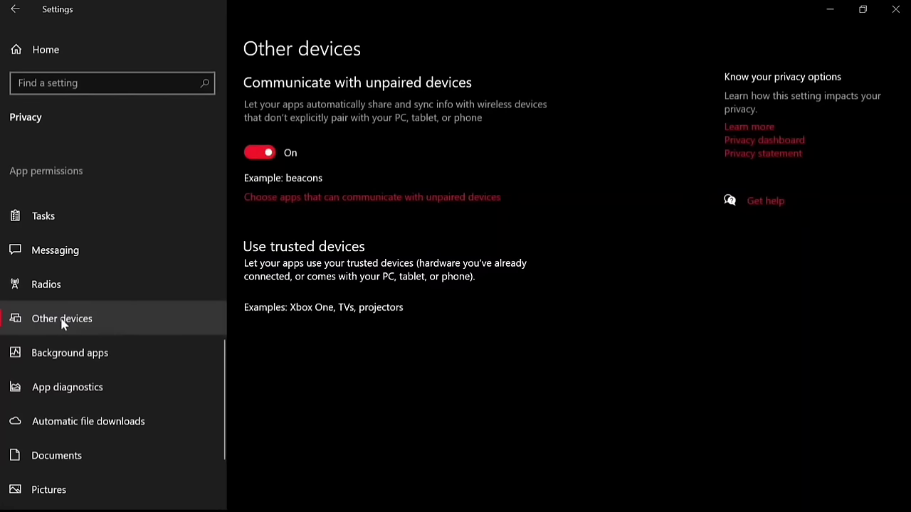
click(145, 340)
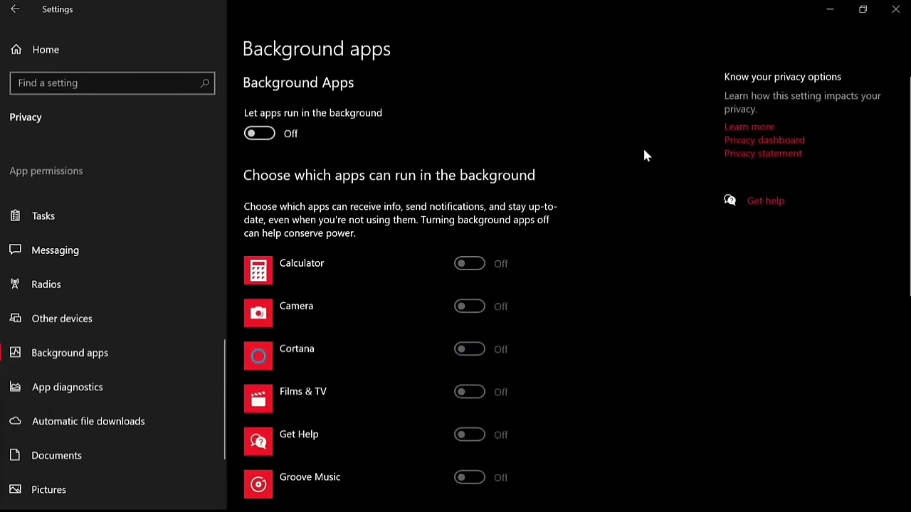
scroll(577, 289, down, 1)
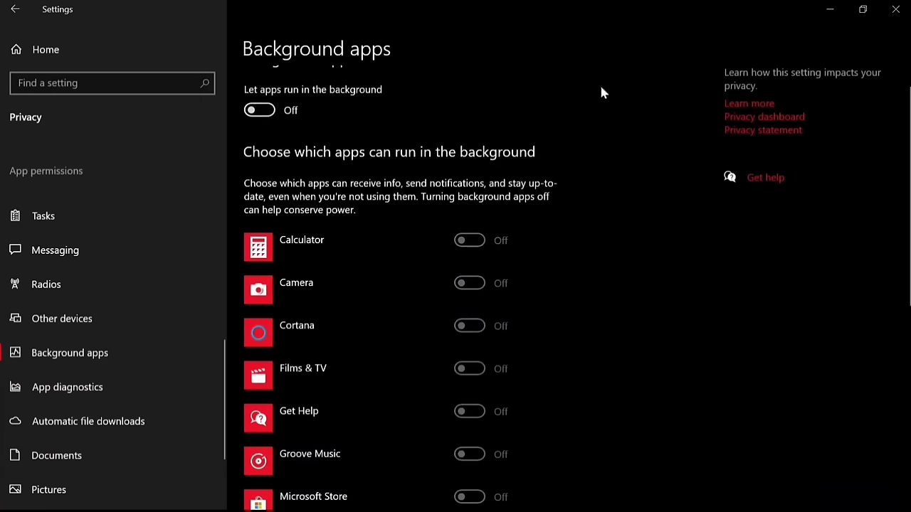
scroll(904, 214, down, 2)
drag(906, 170, 895, 116)
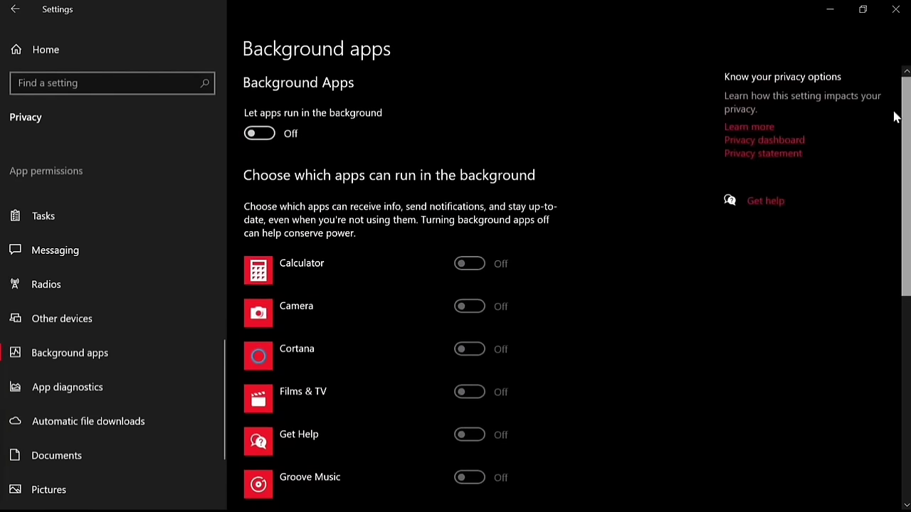
Step: Check the device-level access for app diagnostics and view the automatic file downloads setting
click(157, 387)
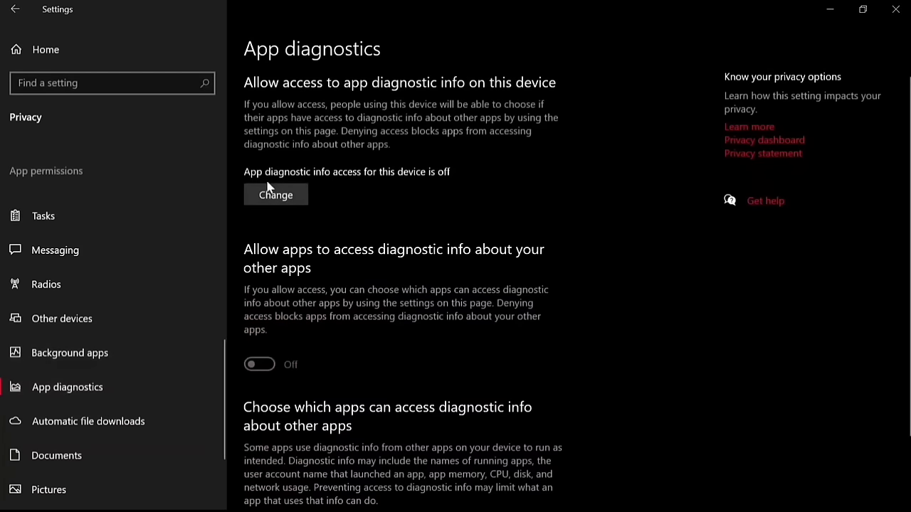
click(282, 203)
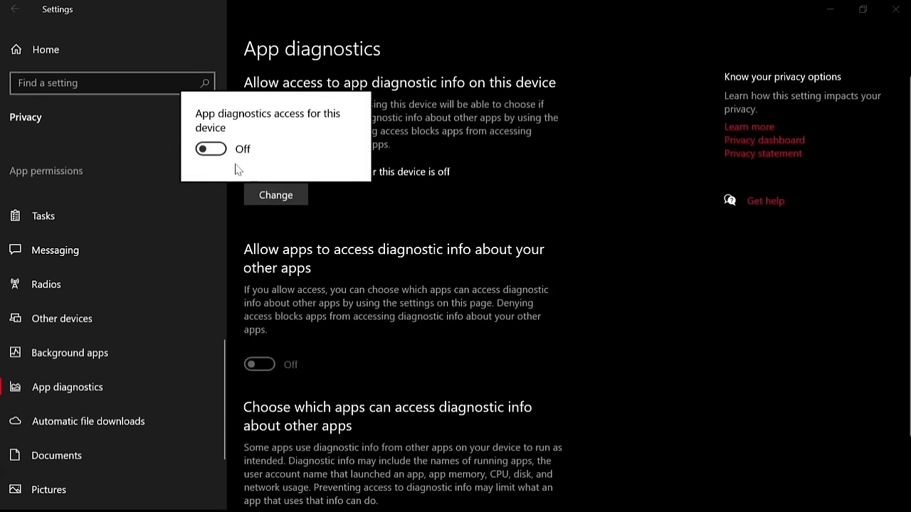
click(140, 421)
click(139, 421)
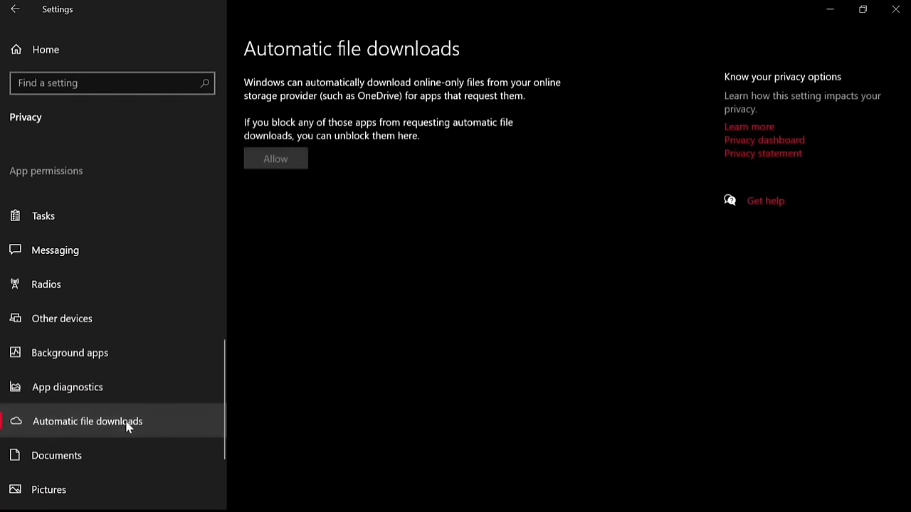
Step: Review the documents library access and its per-app permissions, and open the pictures permissions
click(115, 462)
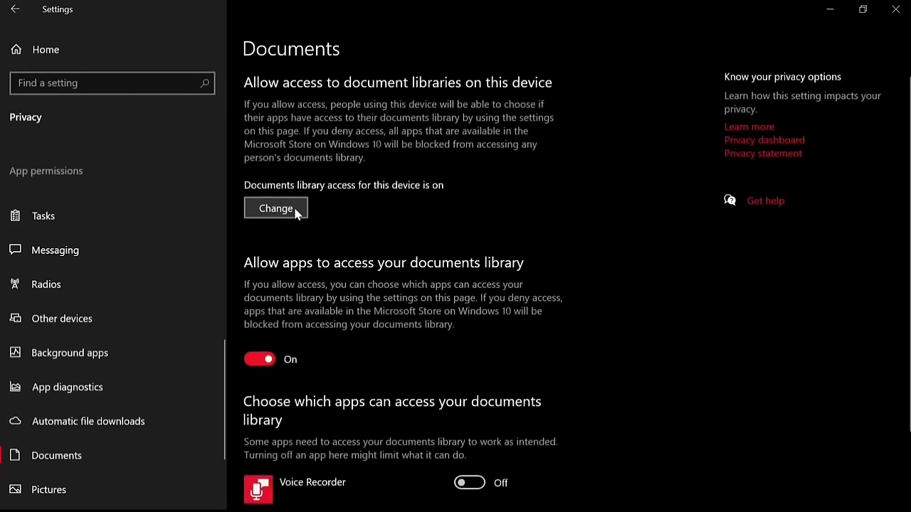
scroll(906, 284, down, 2)
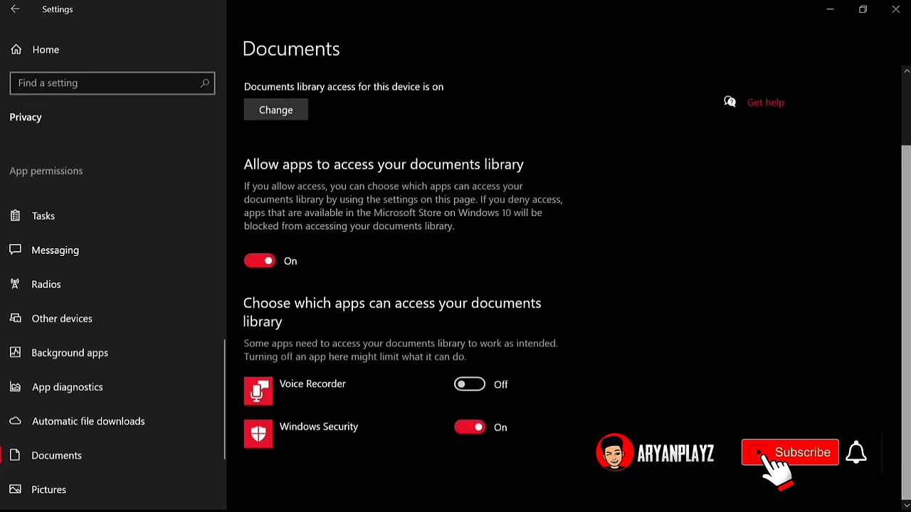
click(57, 489)
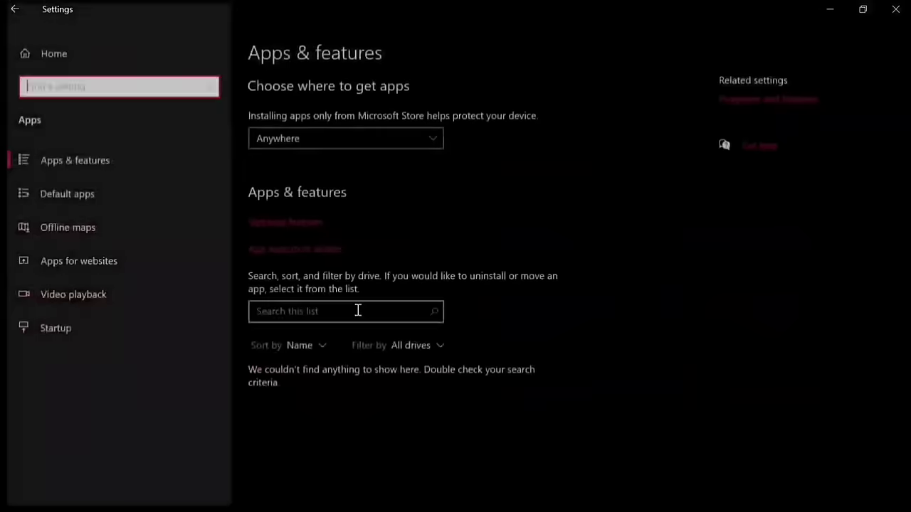
Step: Look through the list of installed apps in Apps & features for programs that could be uninstalled
click(357, 316)
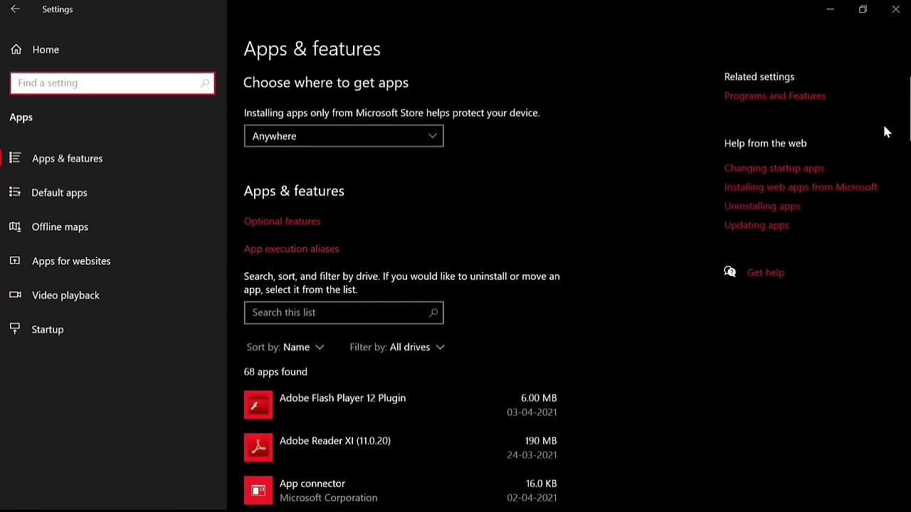
scroll(908, 162, down, 5)
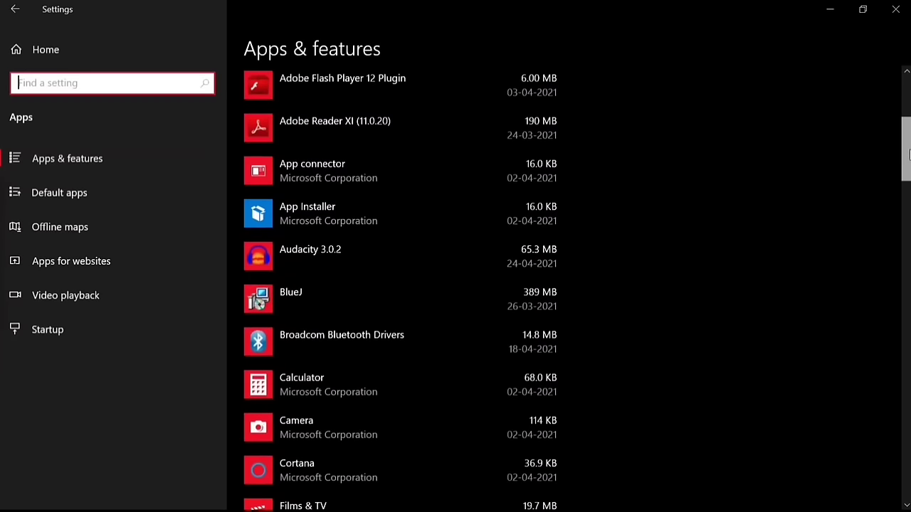
scroll(905, 185, down, 3)
scroll(624, 281, up, 4)
click(508, 256)
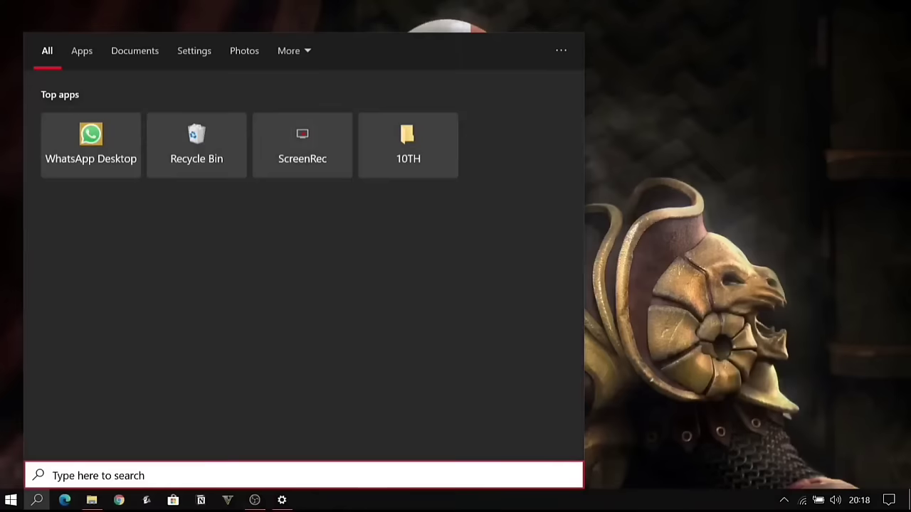
Step: Find Defragment and Optimize Drives by searching for DISK, and check the fragmentation status of drives C:, D: and F:
text(DISK)
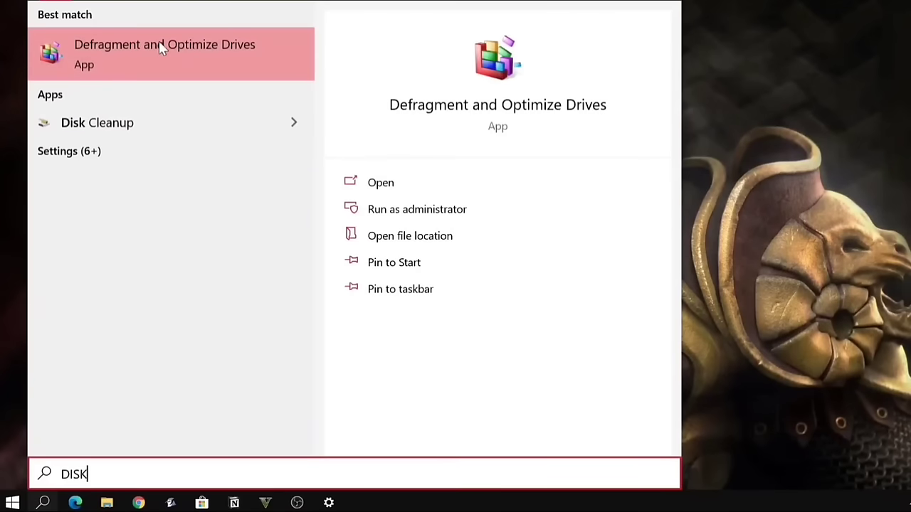
click(413, 182)
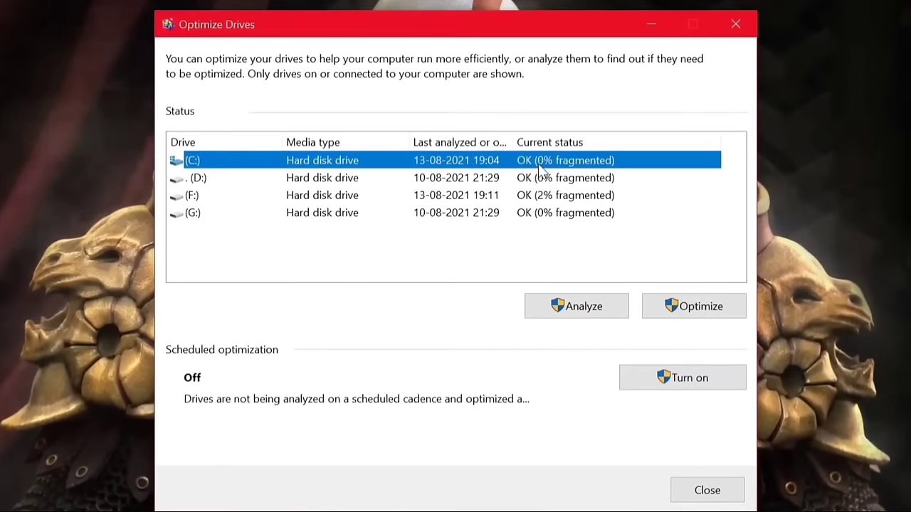
click(520, 186)
click(515, 201)
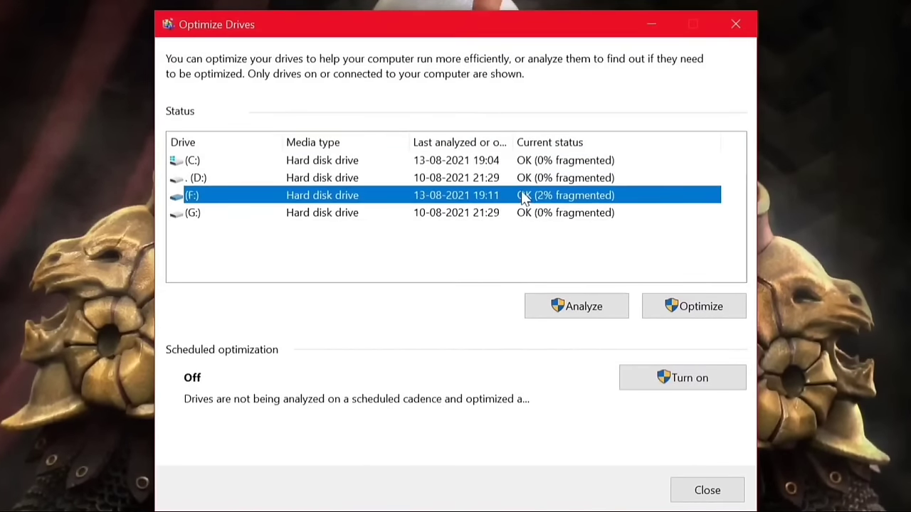
click(520, 160)
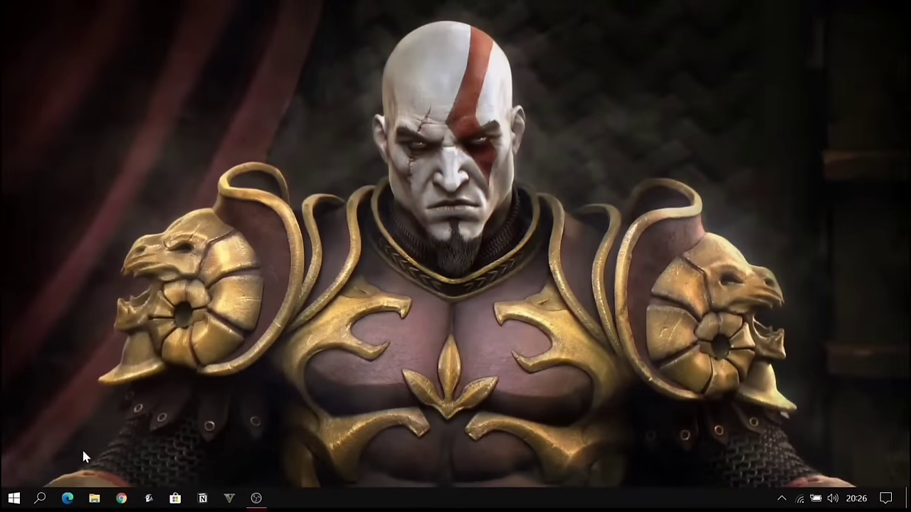
Step: Open the Windows Temp folder by running temp from the Run dialog
key(super+r)
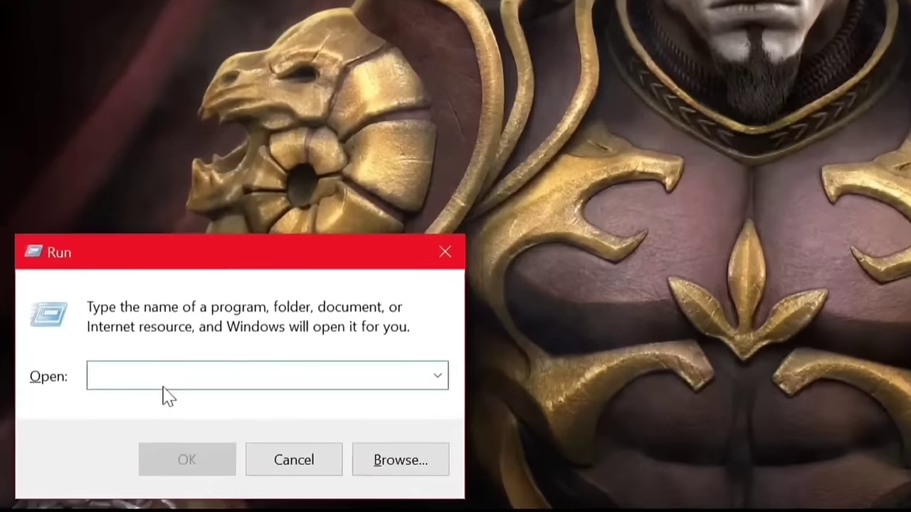
text(temp)
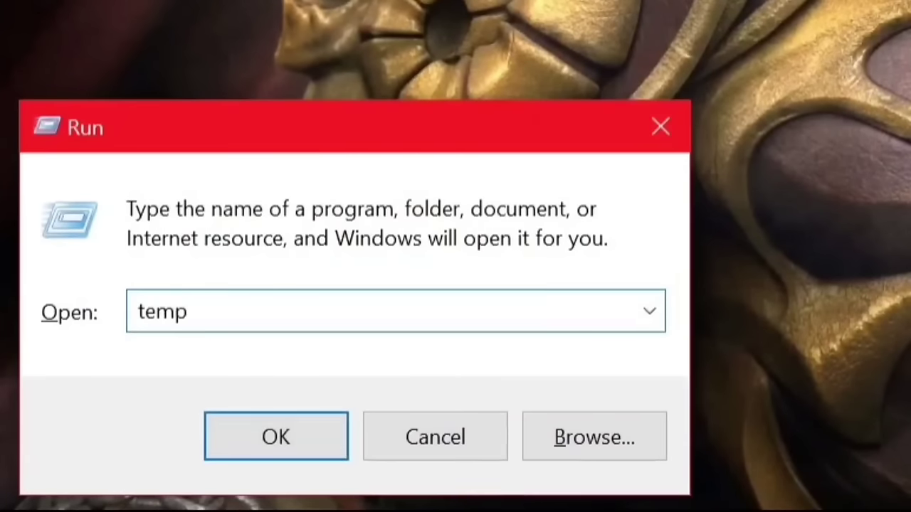
key(Return)
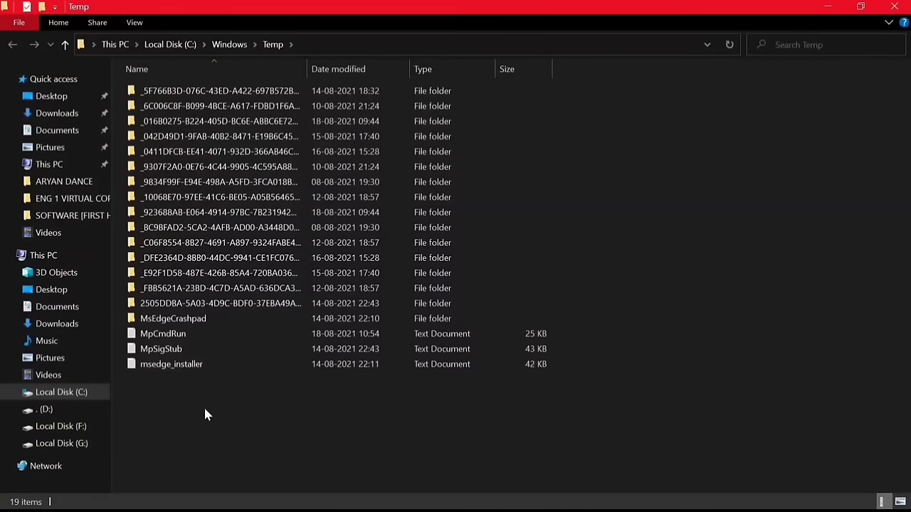
Step: Delete all files and folders in the Windows Temp folder and return to the desktop
drag(205, 411, 245, 90)
right_click(245, 91)
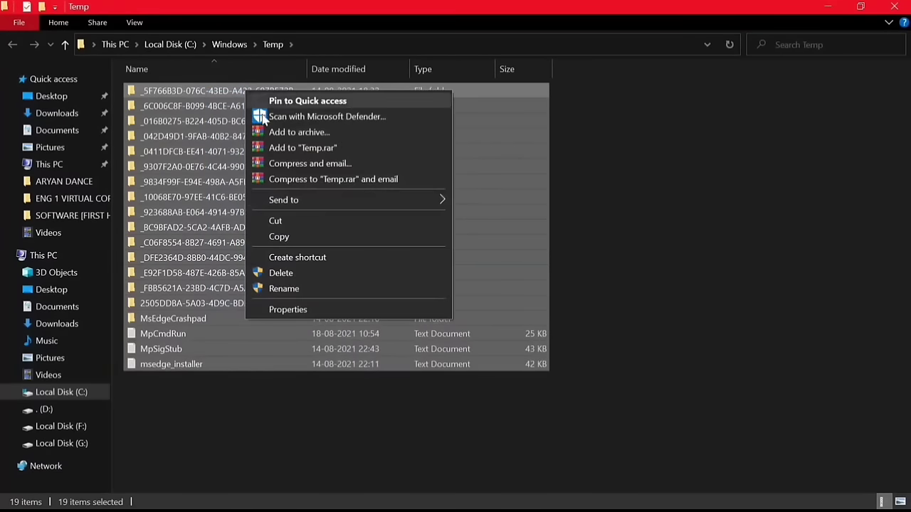
click(282, 273)
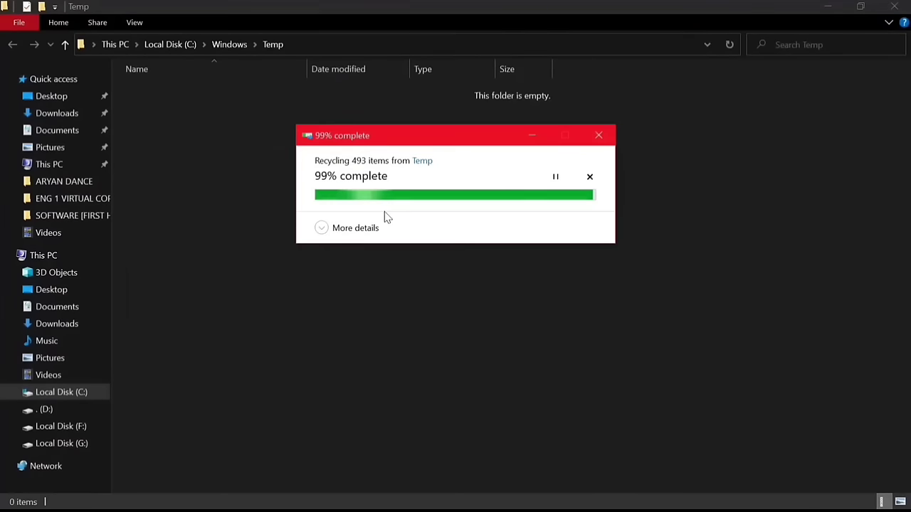
key(super+d)
Step: Open the user account's temporary files folder by running %temp% from the Run dialog
key(super+r)
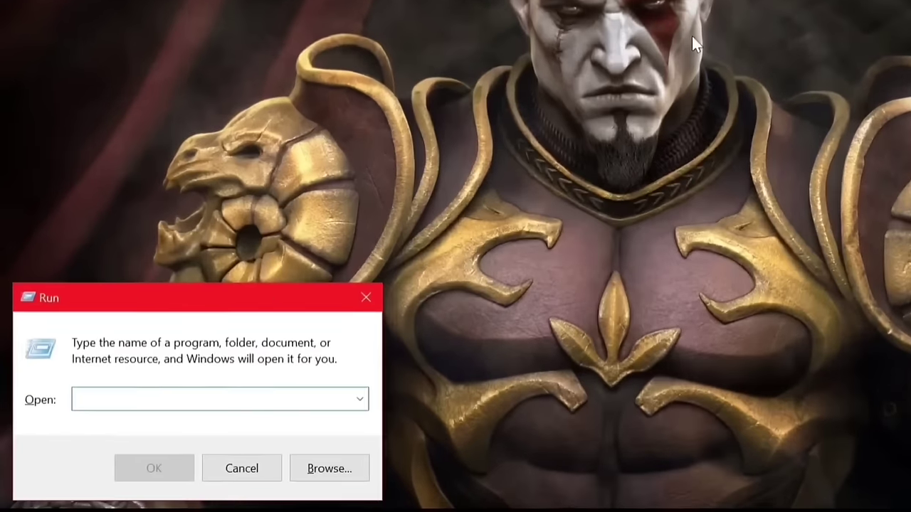
text(%temp%)
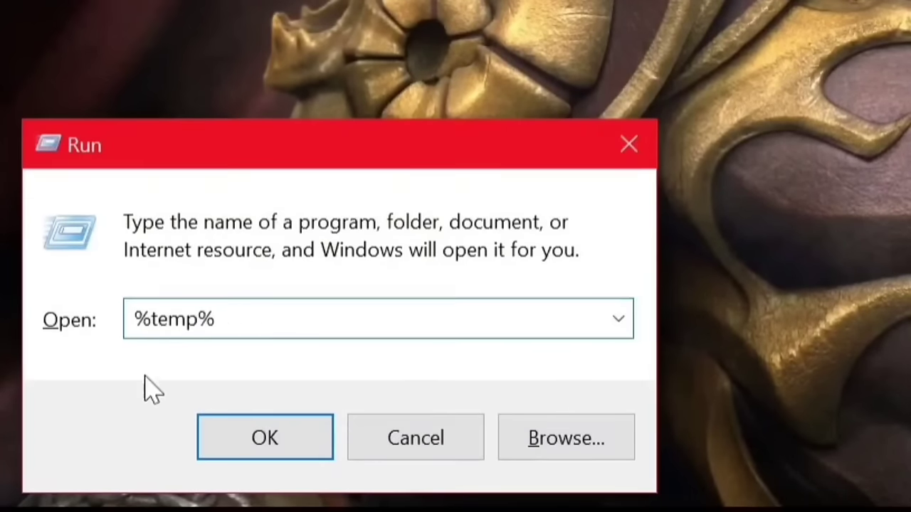
key(Return)
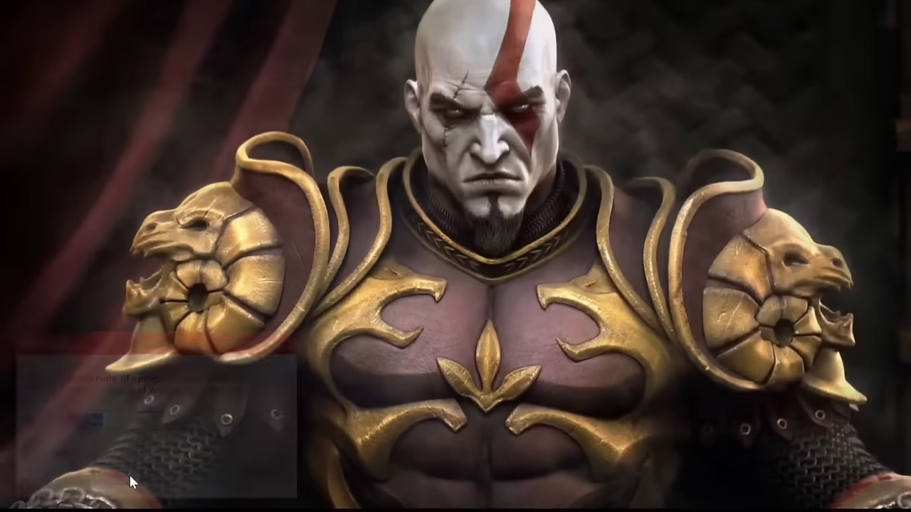
Step: Delete everything in the AppData Temp folder, skipping all items that are in use or need administrator permission
drag(289, 454, 338, 96)
right_click(338, 96)
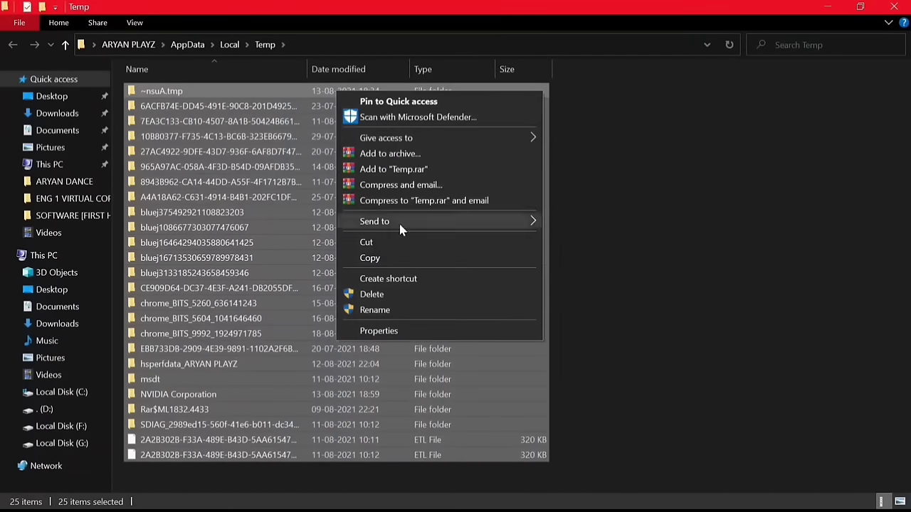
click(409, 286)
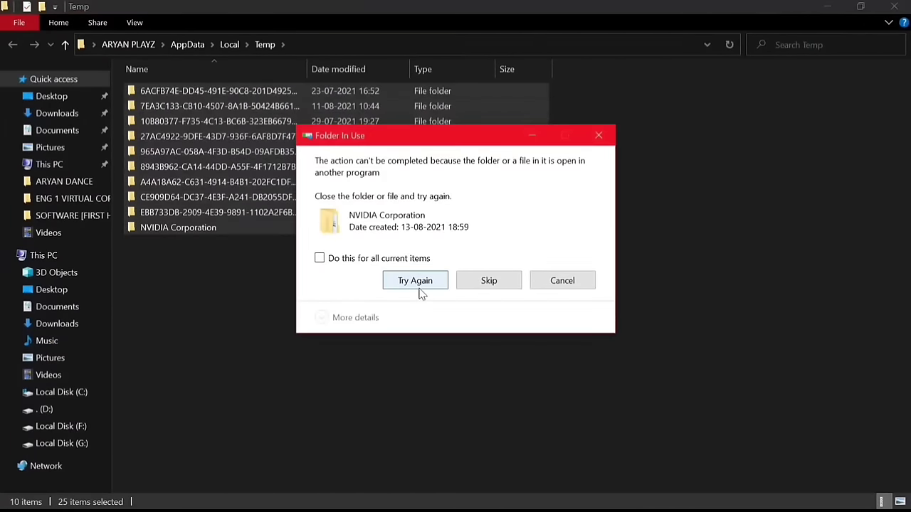
click(322, 259)
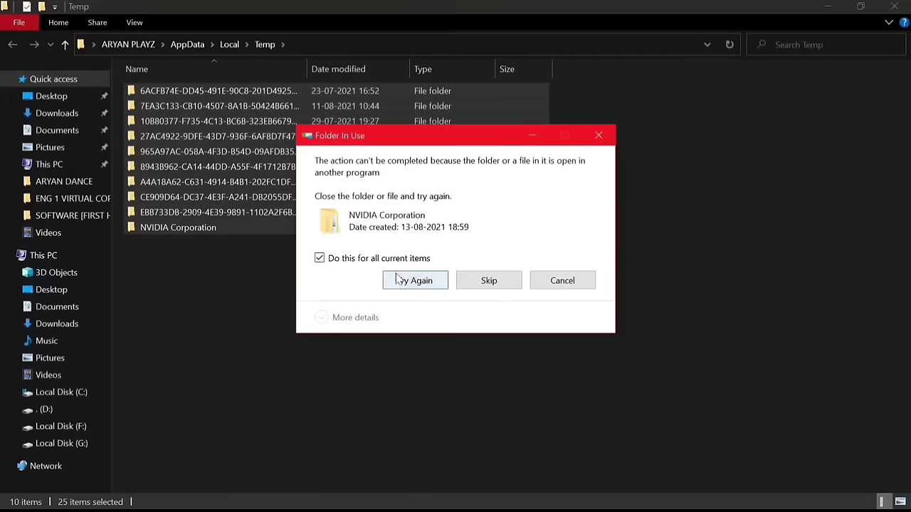
click(491, 284)
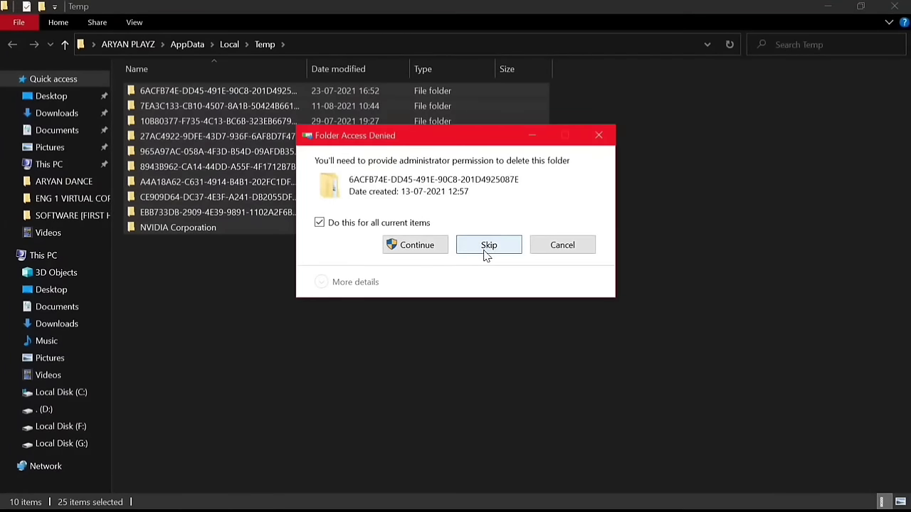
click(475, 244)
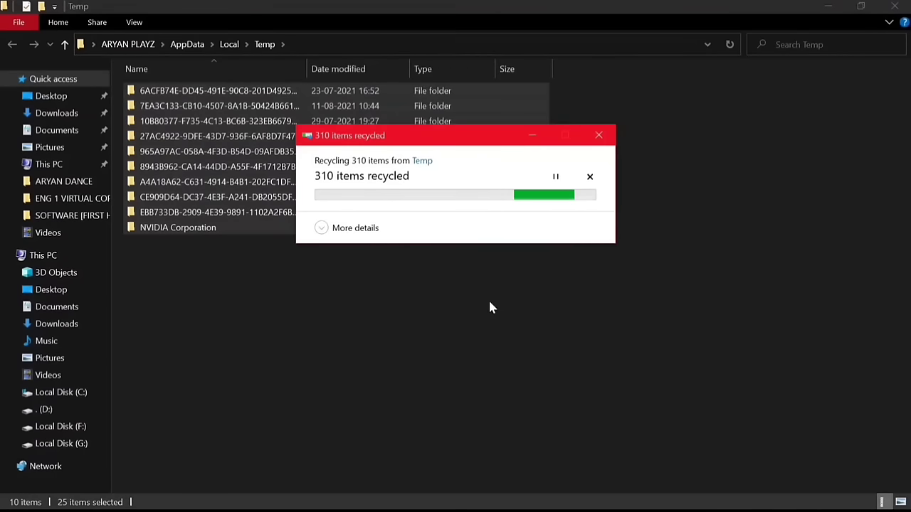
click(490, 306)
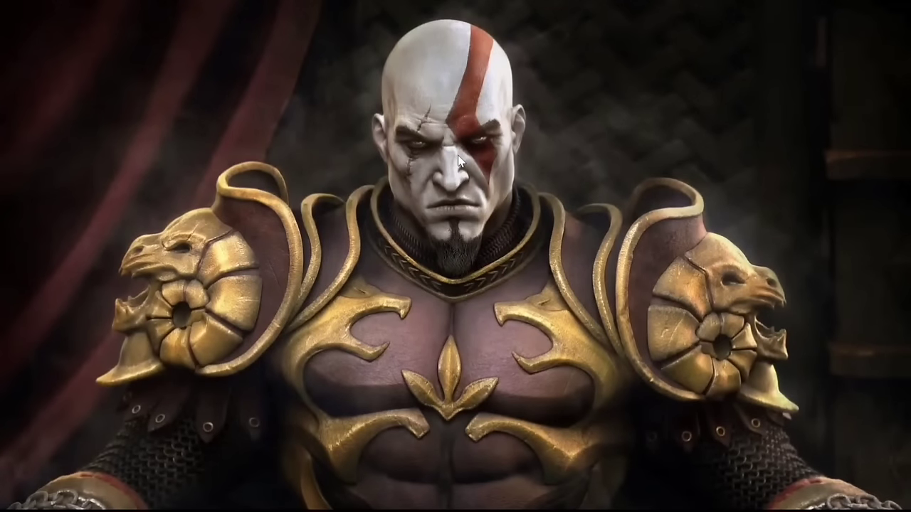
Step: Open the Windows Prefetch folder by running prefetch from the Run dialog, and delete all its contents
key(super+r)
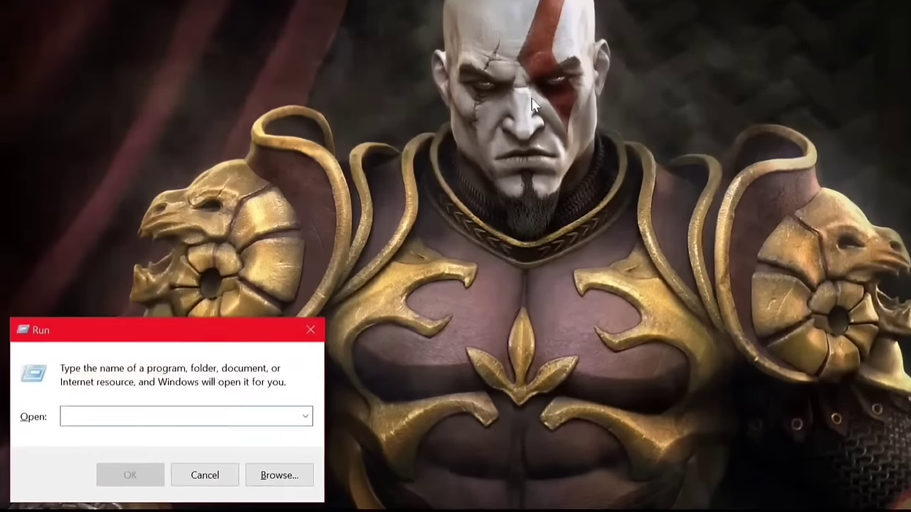
text(prefetch)
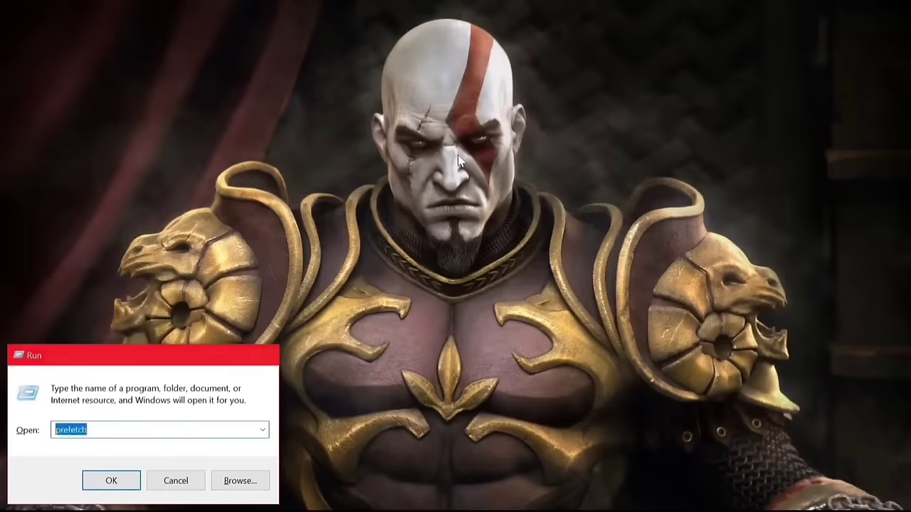
key(Return)
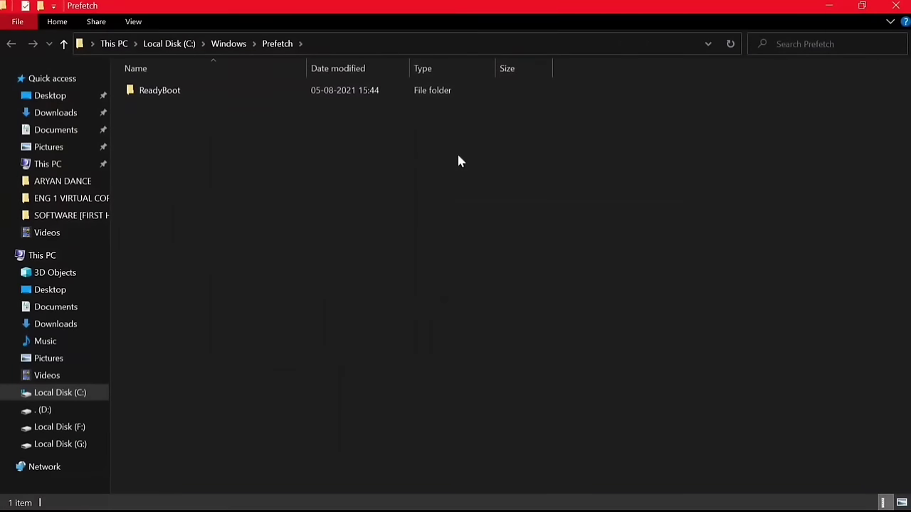
key(ctrl+a)
key(Delete)
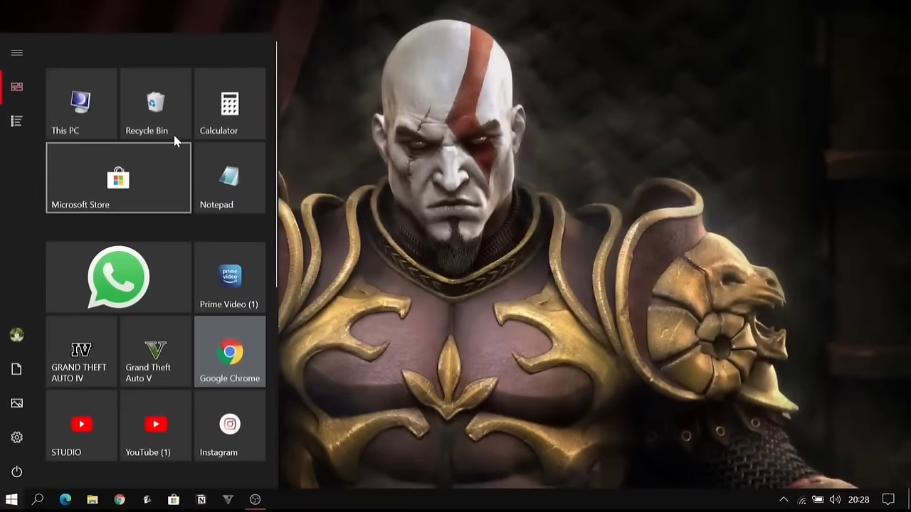
Step: Open the Recycle Bin, permanently delete all its items and close the window
click(166, 112)
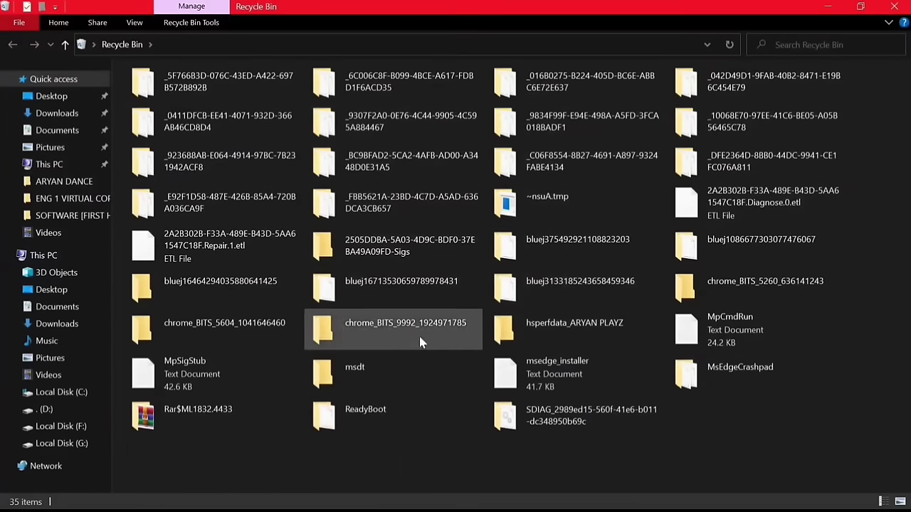
key(ctrl+a)
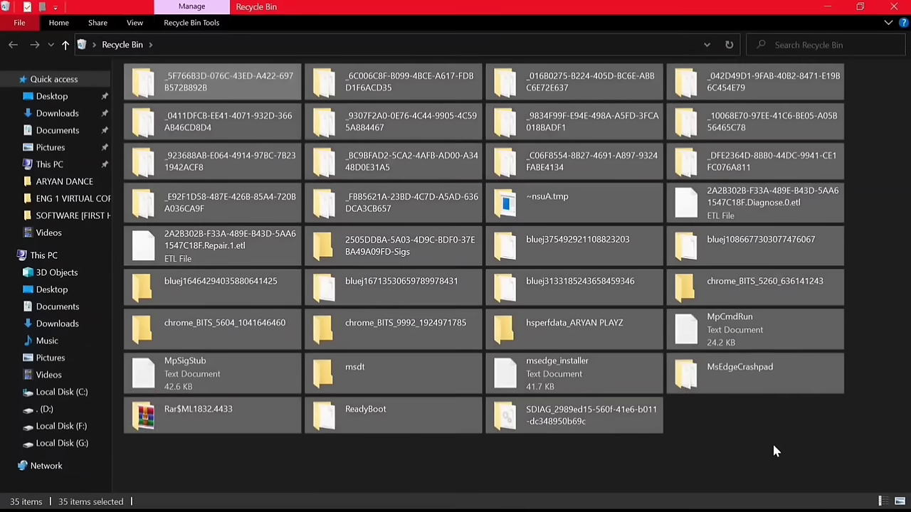
key(Delete)
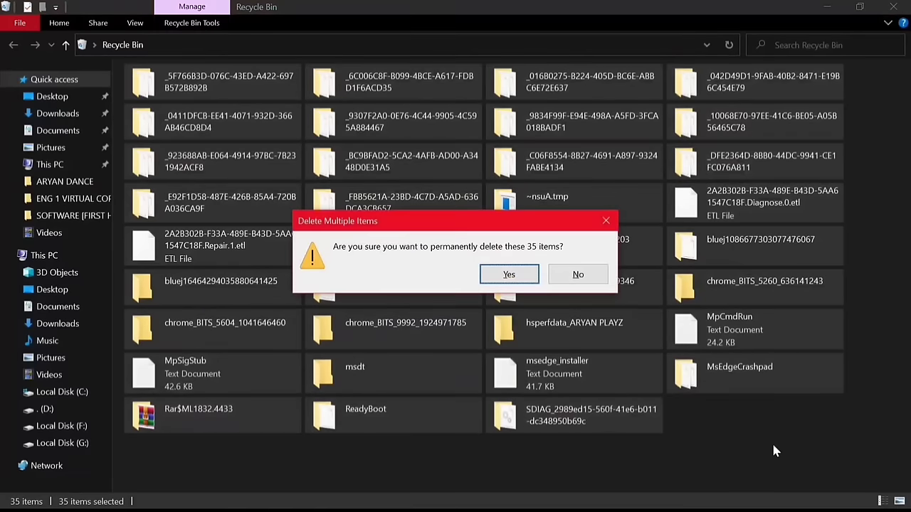
key(Return)
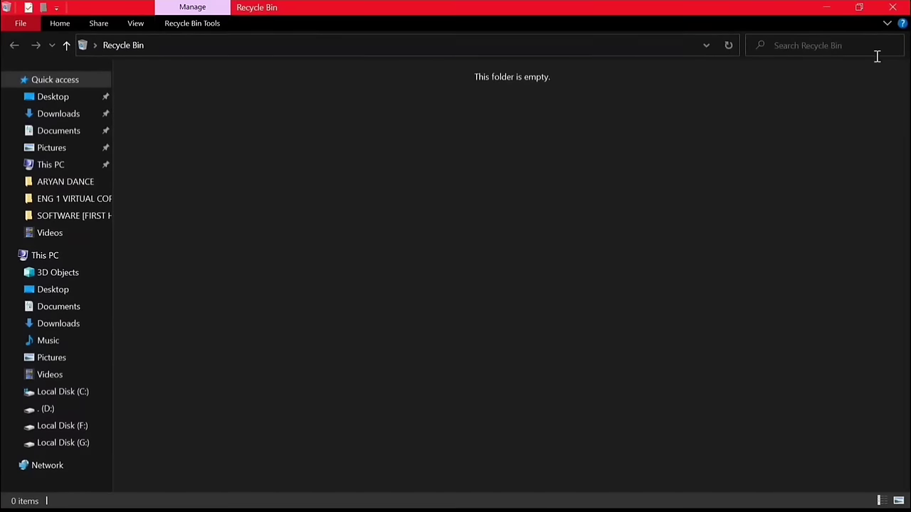
click(894, 8)
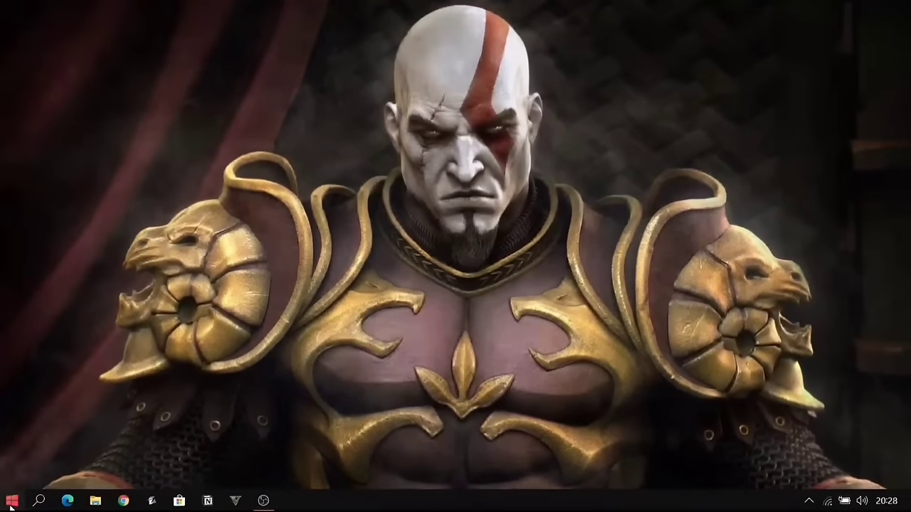
Step: Open the properties of Local Disk (C:) from This PC and start Disk Cleanup for it
key(super)
click(55, 92)
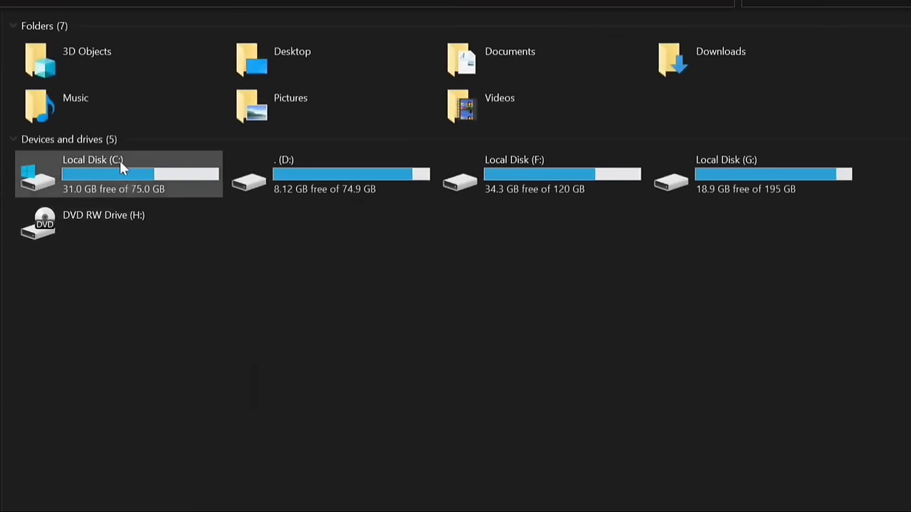
right_click(114, 174)
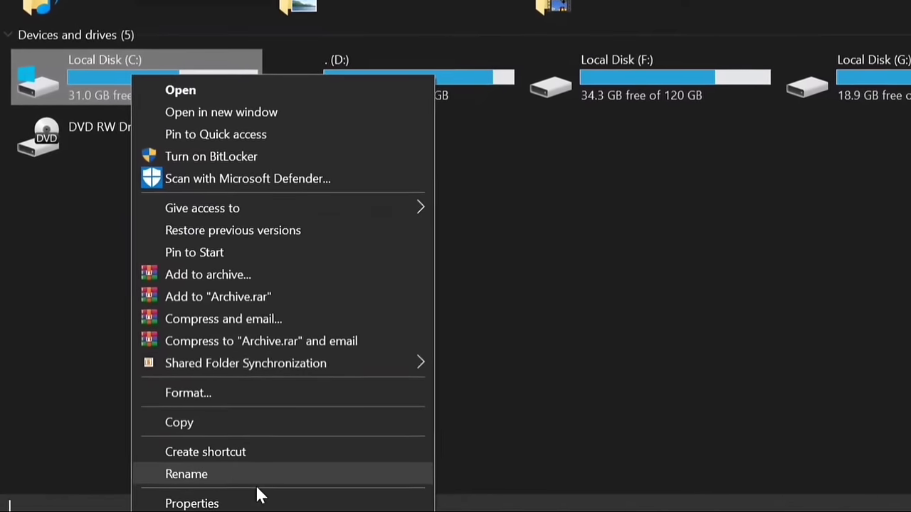
click(217, 509)
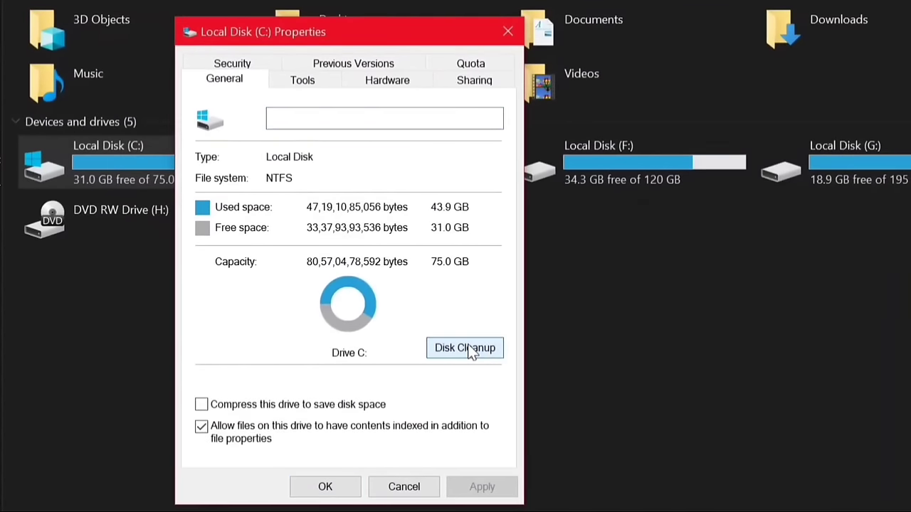
click(471, 350)
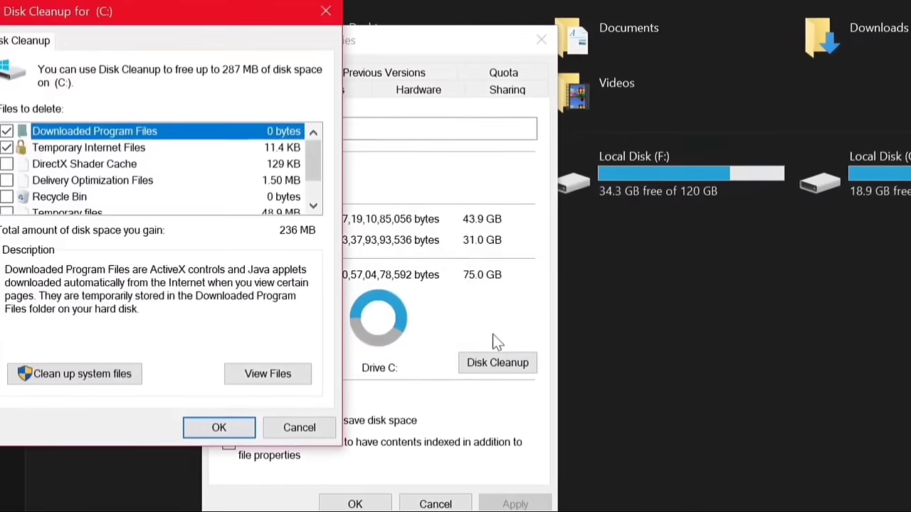
Step: Add Delivery Optimization Files and Recycle Bin to the files to delete on drive C:, and run the cleanup
drag(316, 172, 317, 191)
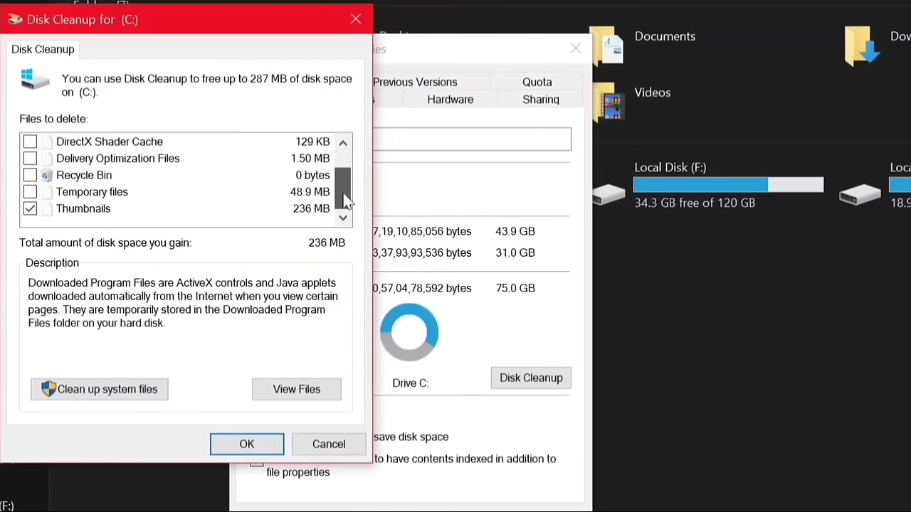
scroll(344, 199, up, 1)
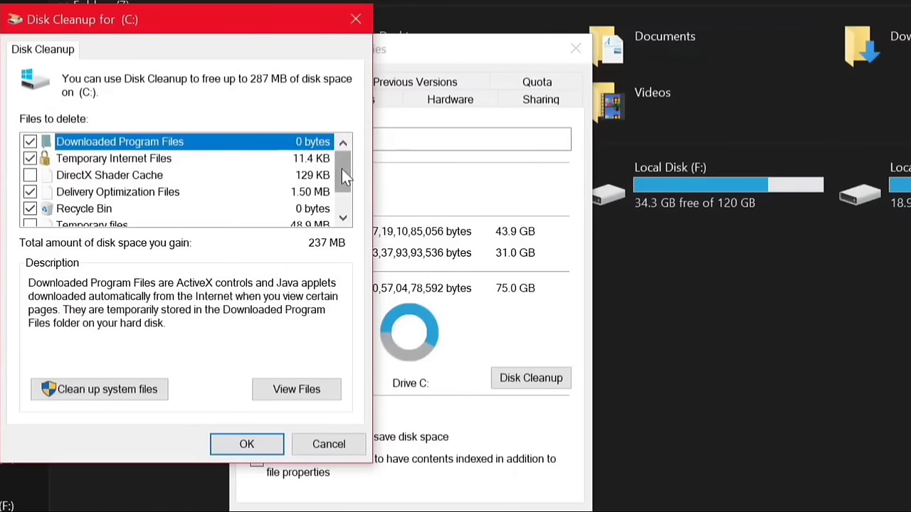
scroll(341, 176, down, 1)
click(60, 195)
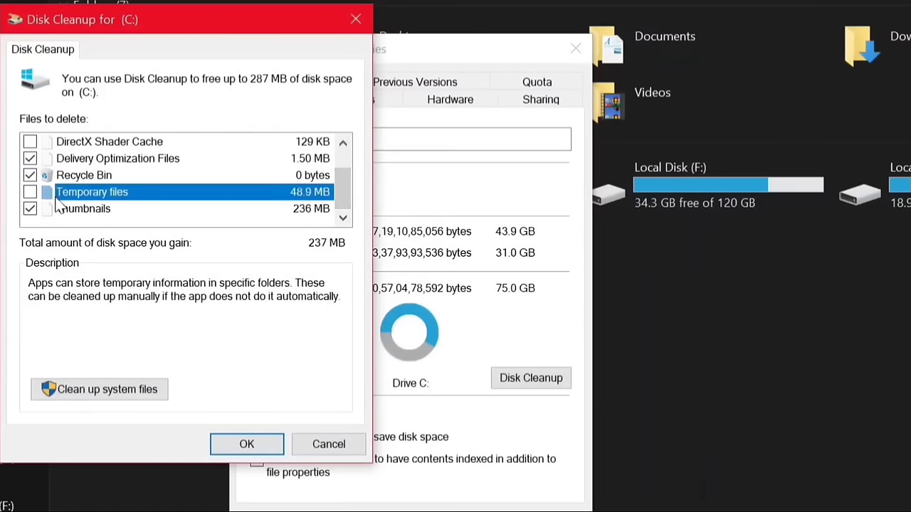
click(246, 443)
click(536, 288)
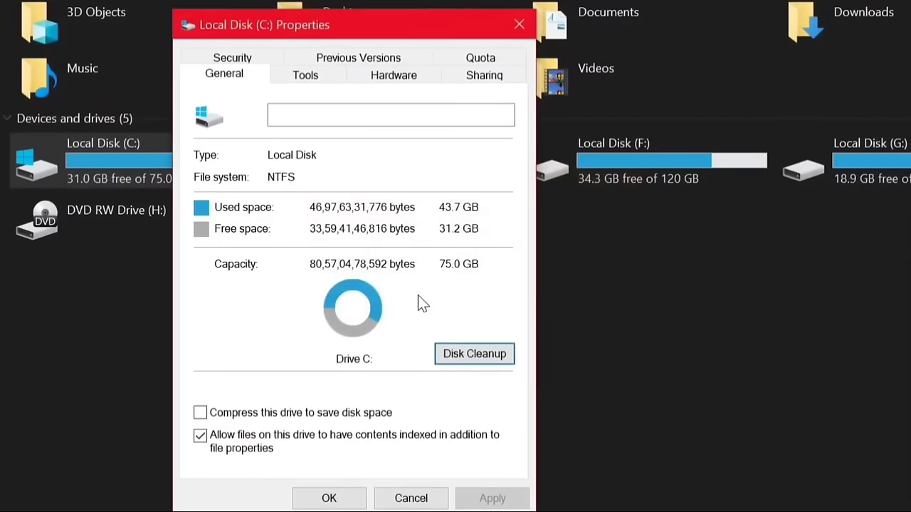
Step: Start the file system error check for drive C: from its properties
click(314, 78)
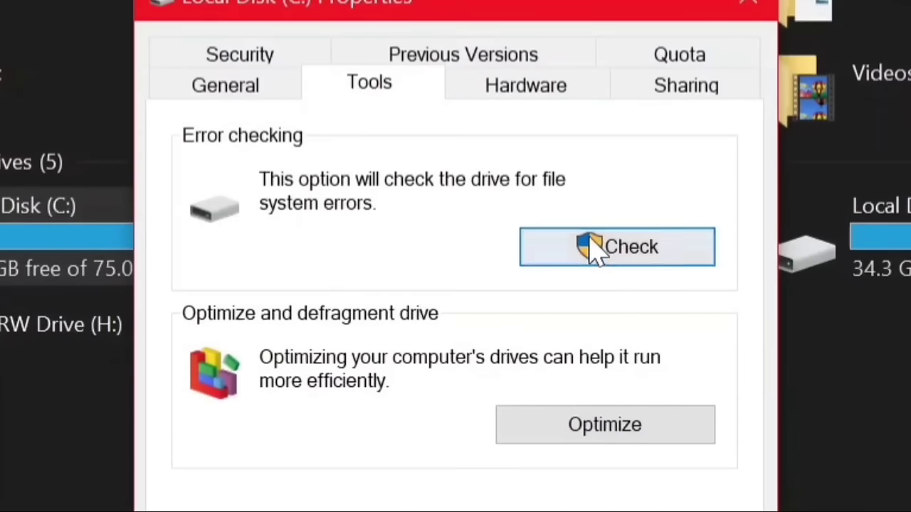
click(646, 256)
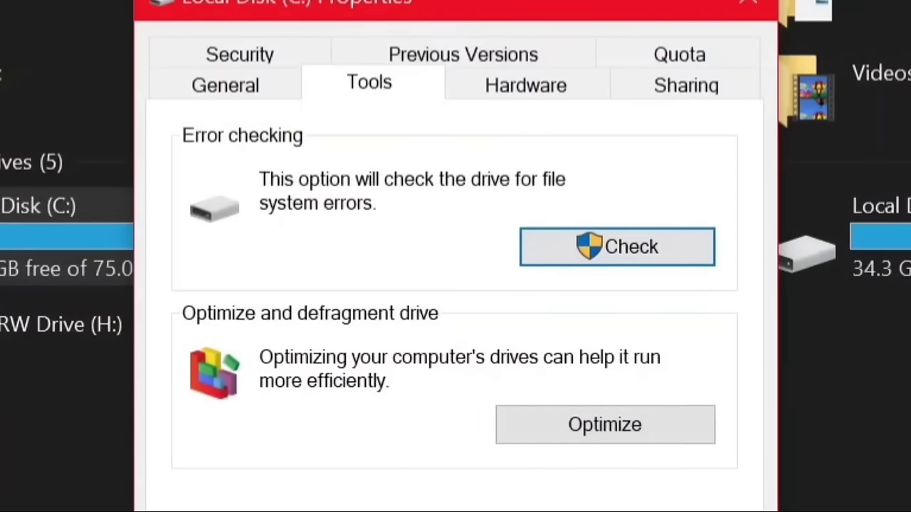
Step: Open Task Manager by searching for task manager, and display the list of startup programs
click(43, 503)
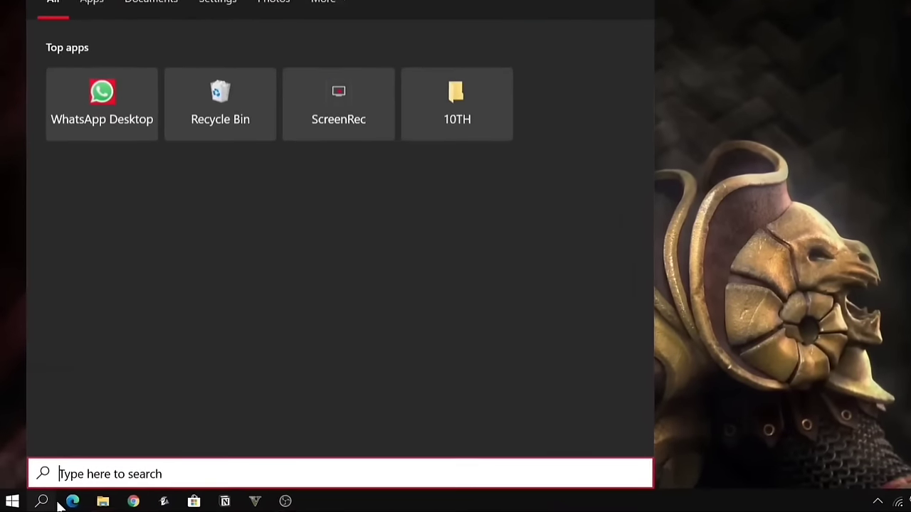
text(task)
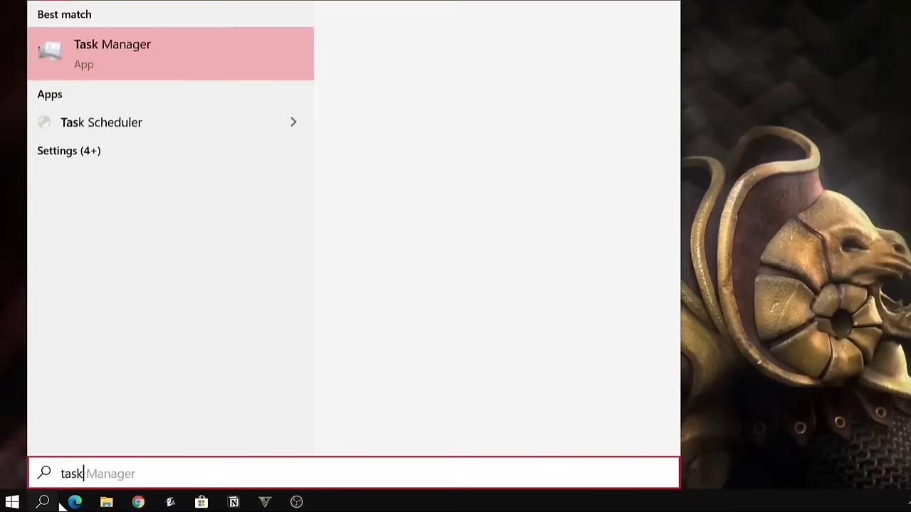
text( manager)
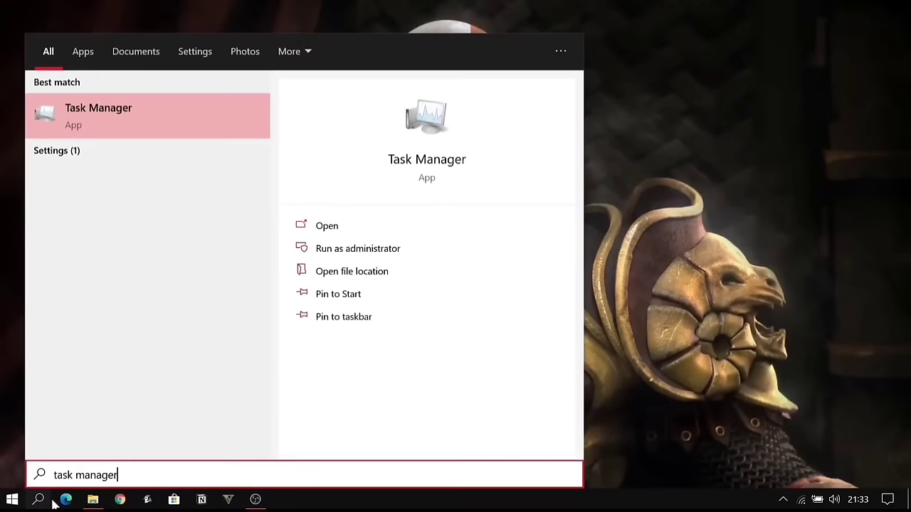
key(Return)
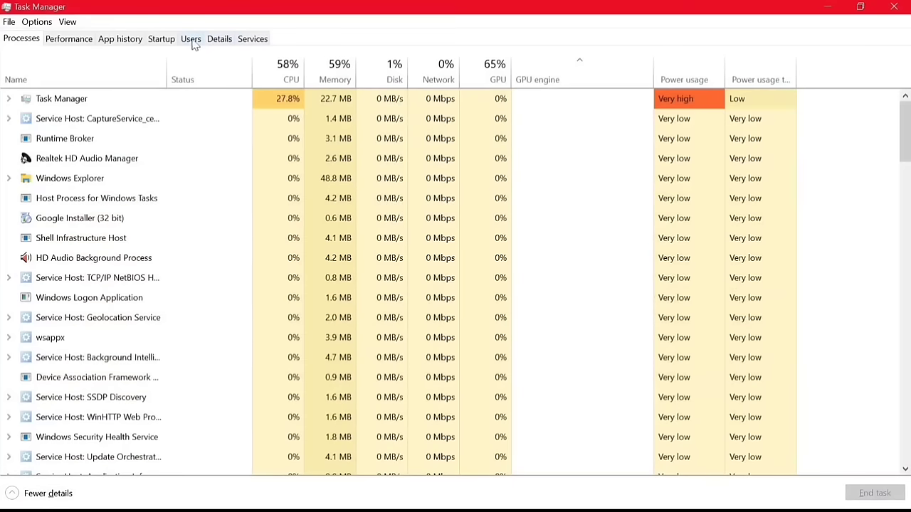
click(164, 41)
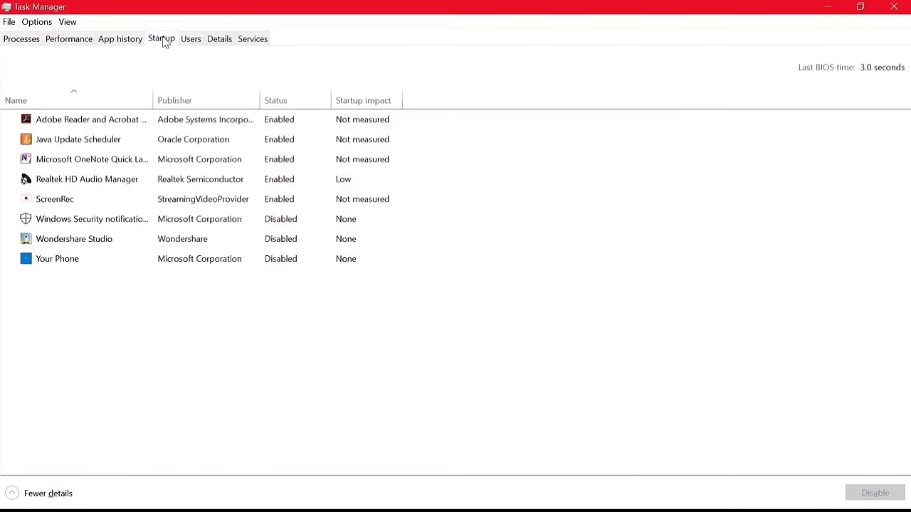
Step: Disable the Adobe Reader and Acrobat entry and Java Update Scheduler in the startup programs
right_click(269, 121)
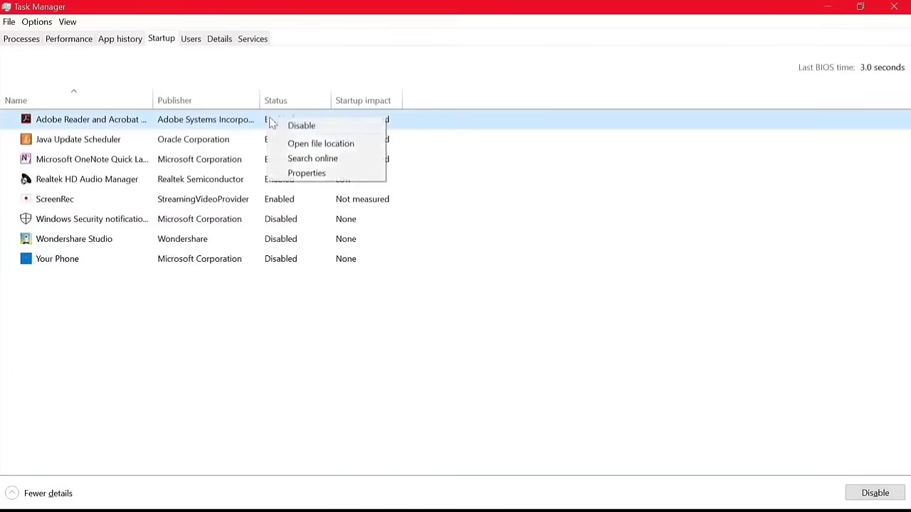
click(273, 141)
right_click(272, 140)
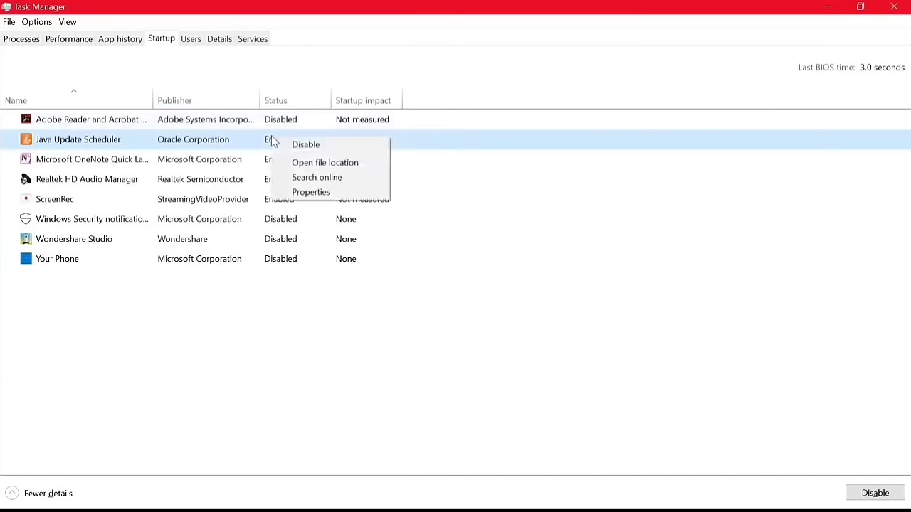
click(280, 146)
right_click(272, 162)
key(Escape)
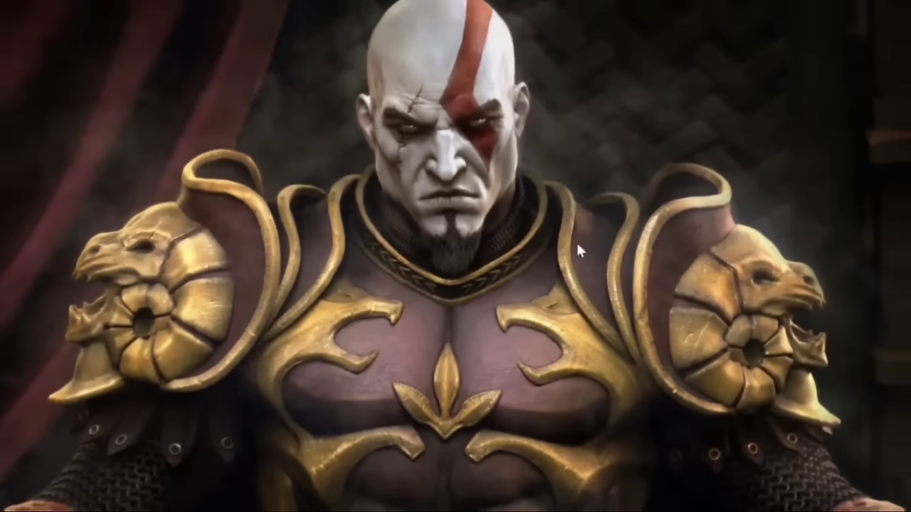
Step: Open System Configuration by running msconfig
key(super+r)
text(msco)
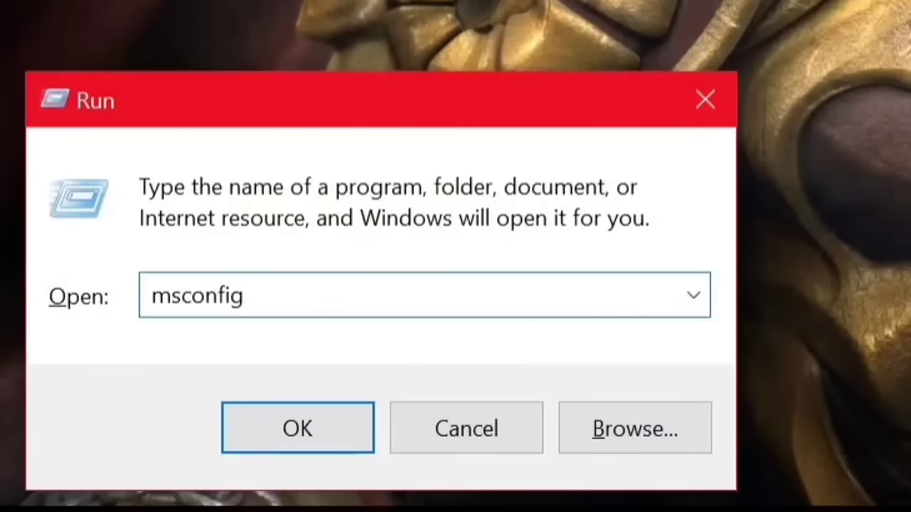
click(346, 436)
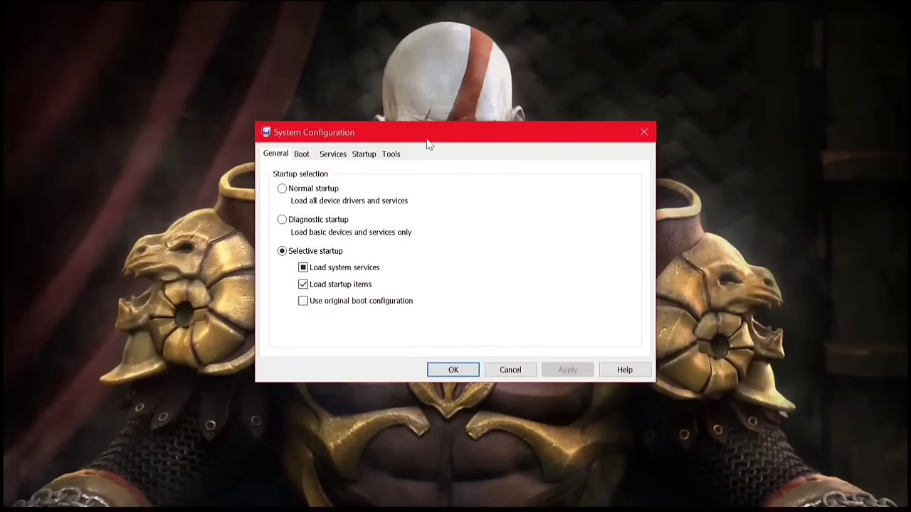
drag(428, 141, 446, 103)
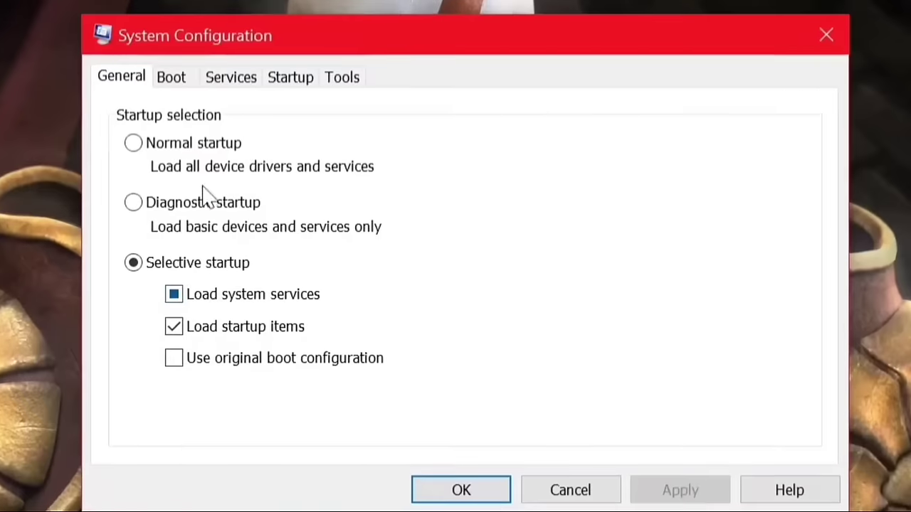
Step: Hide all Microsoft services in the System Configuration services list and confirm the dialog
click(323, 118)
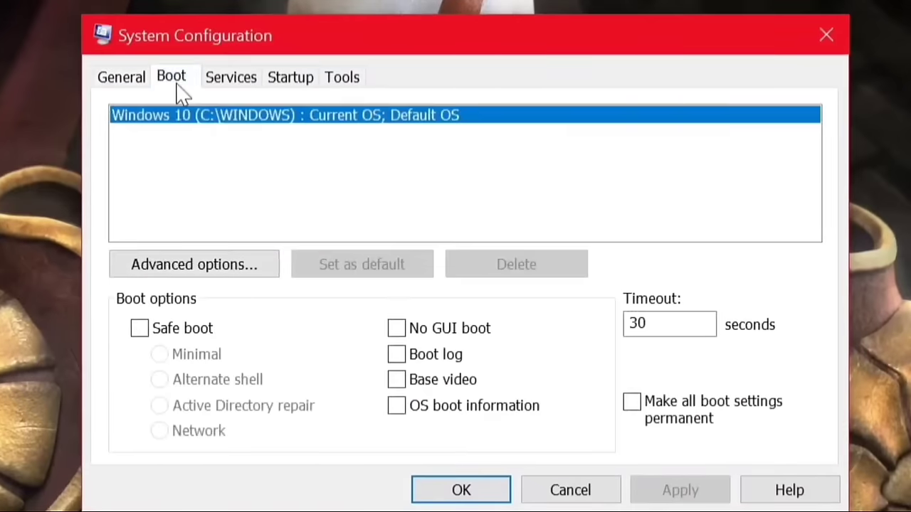
click(353, 119)
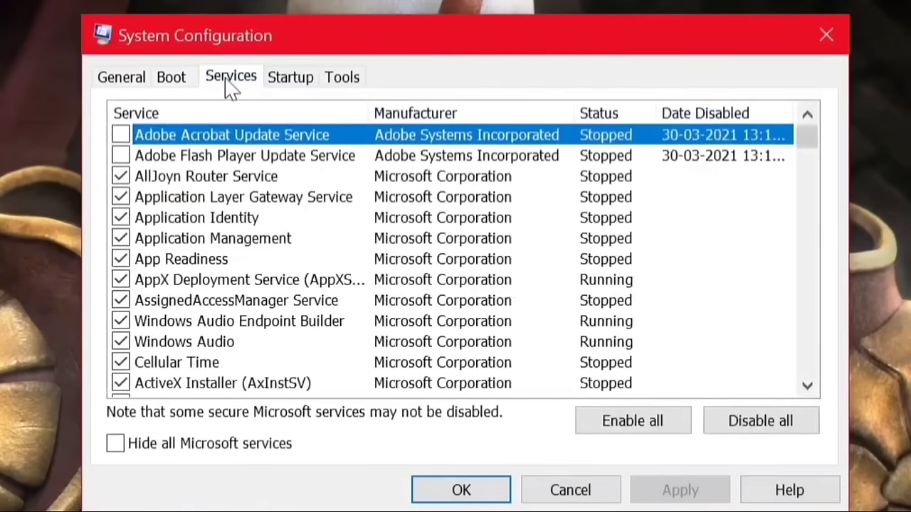
click(116, 444)
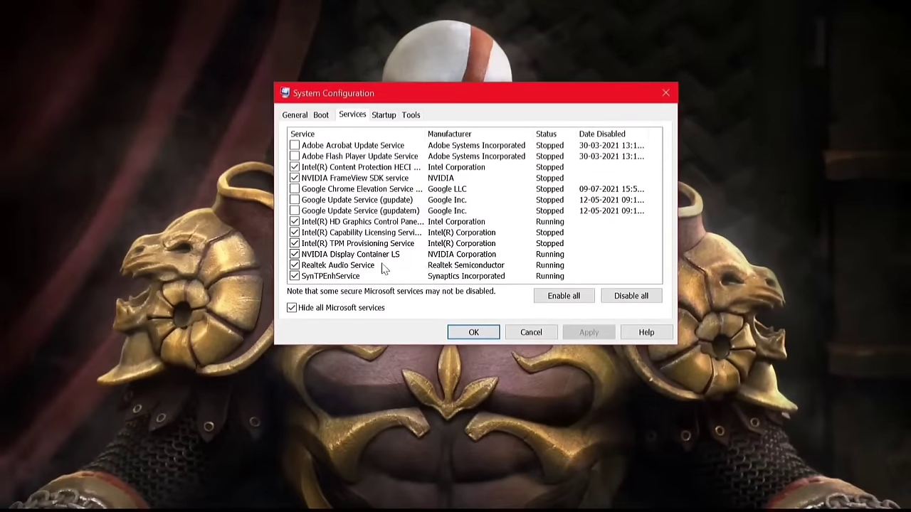
click(473, 334)
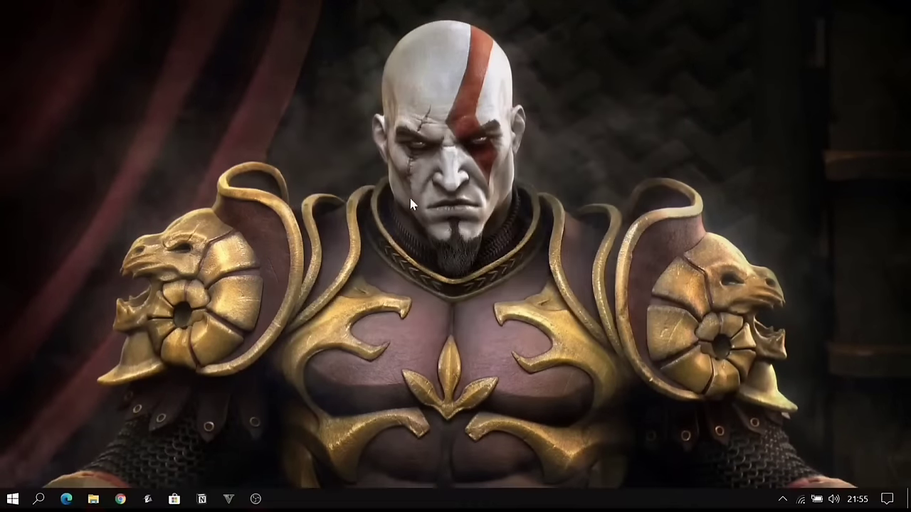
Step: Reopen System Configuration with msconfig and display its boot settings
key(super+r)
text(msco)
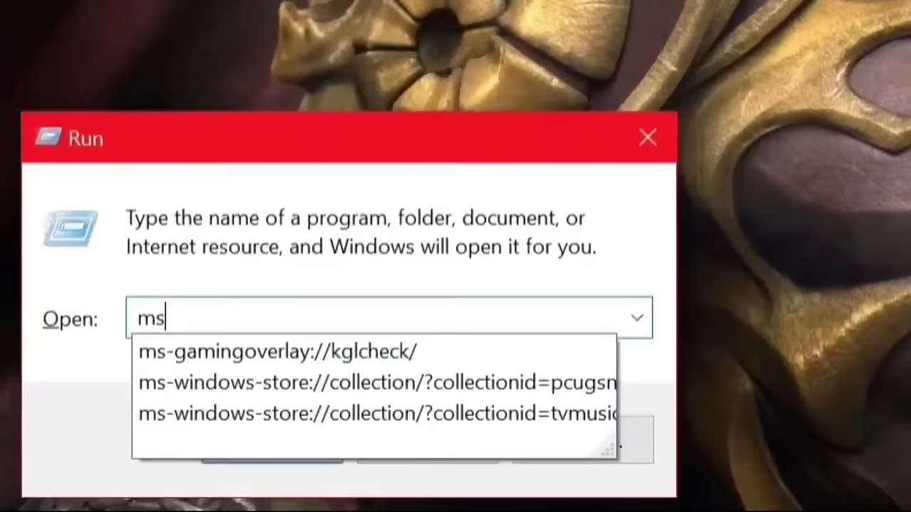
text(nfig)
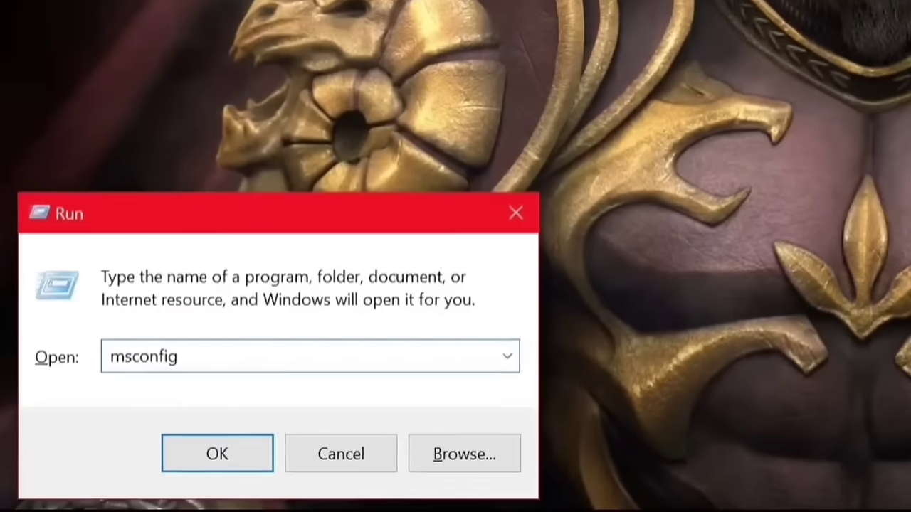
key(Return)
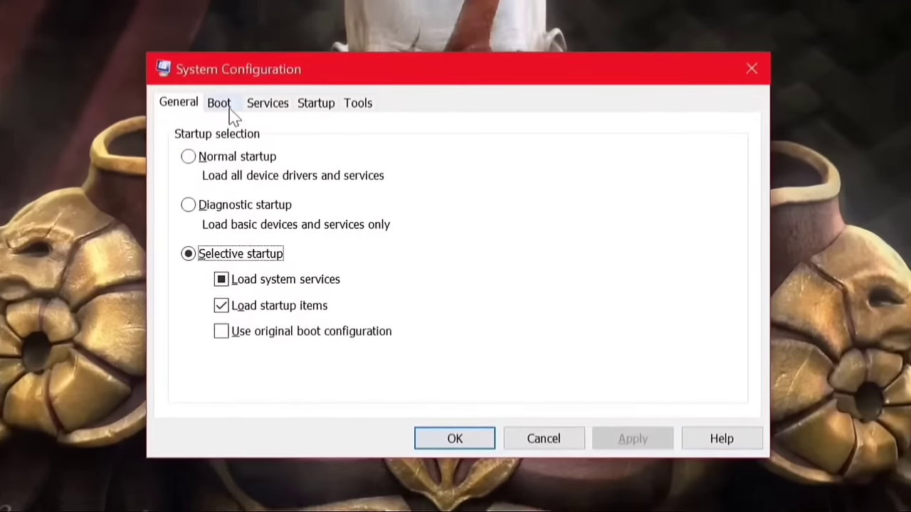
click(302, 154)
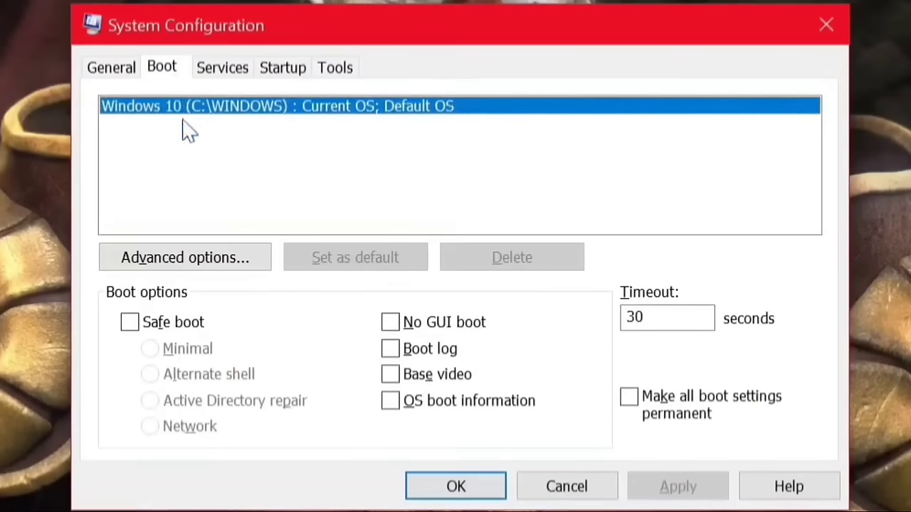
Step: Set the number of processors to 4 in the advanced boot options and confirm the configuration
click(197, 261)
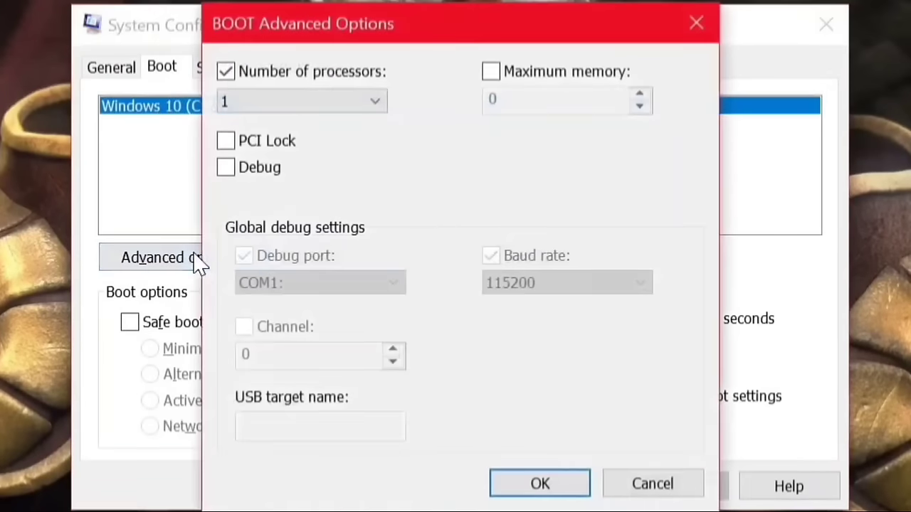
click(255, 105)
click(260, 176)
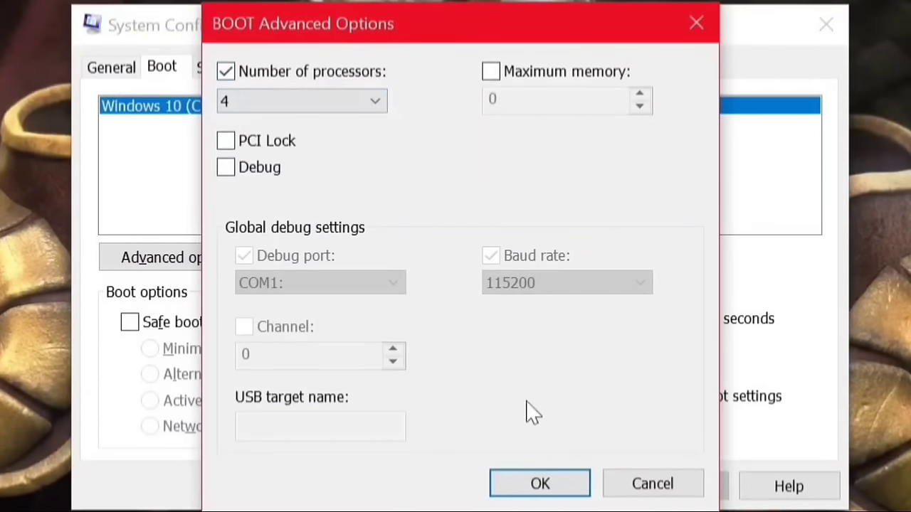
click(540, 484)
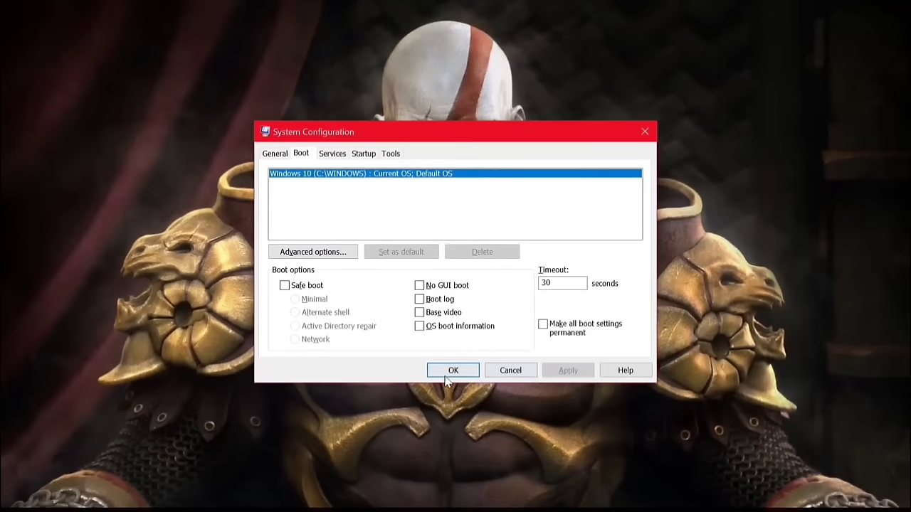
click(451, 373)
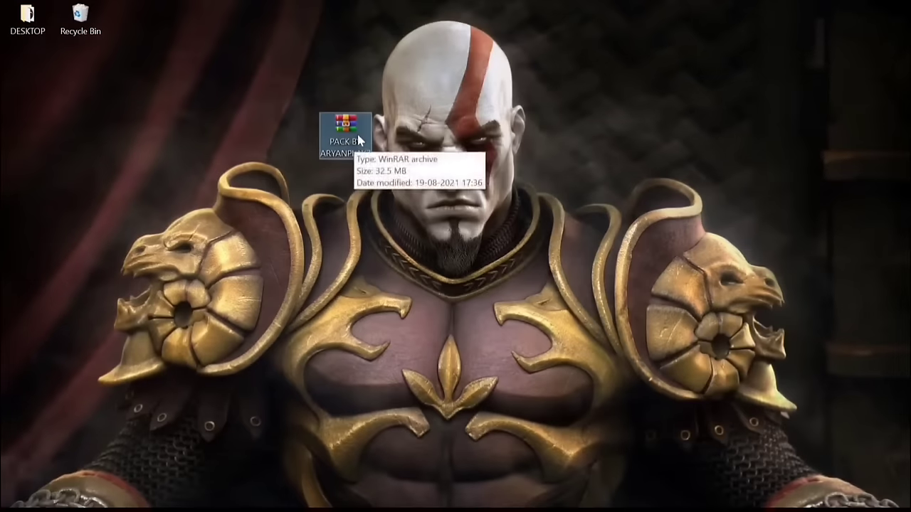
Step: Extract the PACK BY ARYANPLAYZ archive on the desktop and delete the archive, keeping the extracted folder
right_click(359, 135)
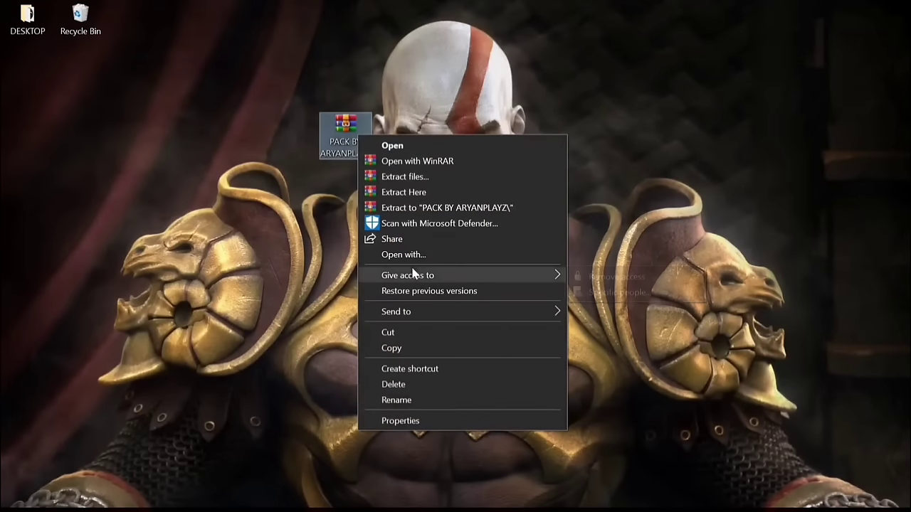
click(413, 195)
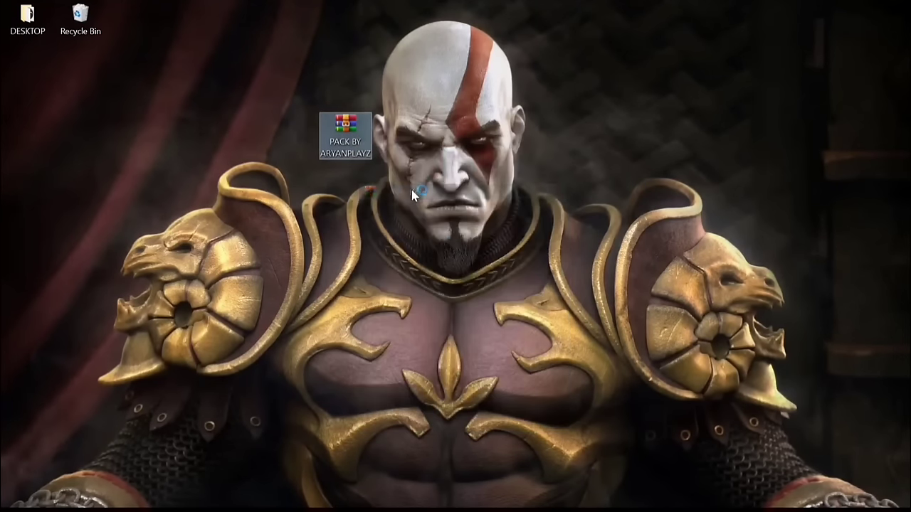
drag(27, 69, 340, 133)
click(349, 127)
right_click(349, 127)
click(413, 372)
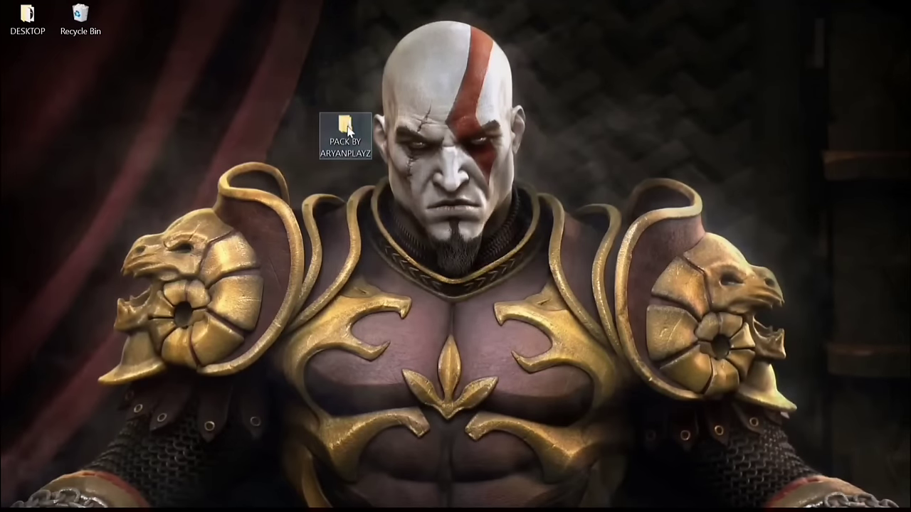
Step: Open the PASTE IN REGEDIT text file from the pack's 1. REGISTRY folder and snap it to one half of the screen
double_click(339, 128)
drag(395, 99, 512, 67)
click(385, 140)
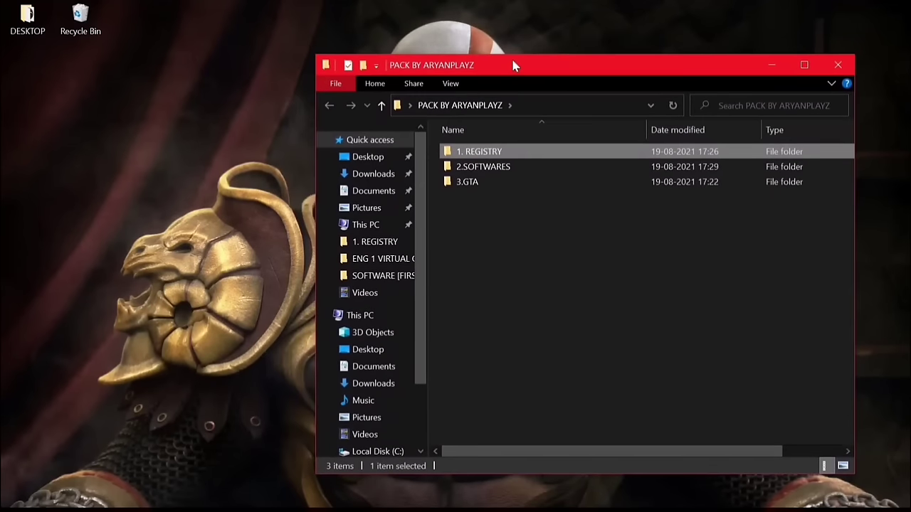
double_click(471, 151)
key(super+Right)
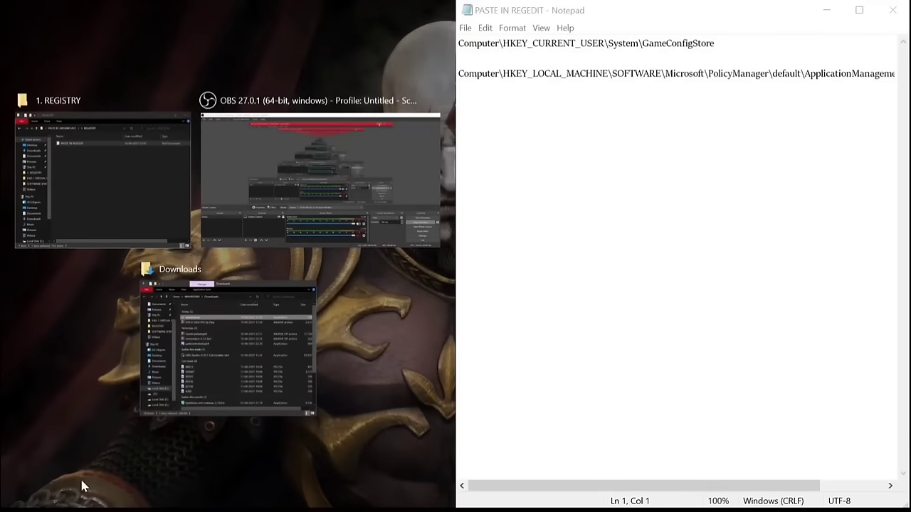
Step: Open Registry Editor by searching for REGEDIT, keeping it beside the Notepad file
click(38, 500)
text(REGEDIT)
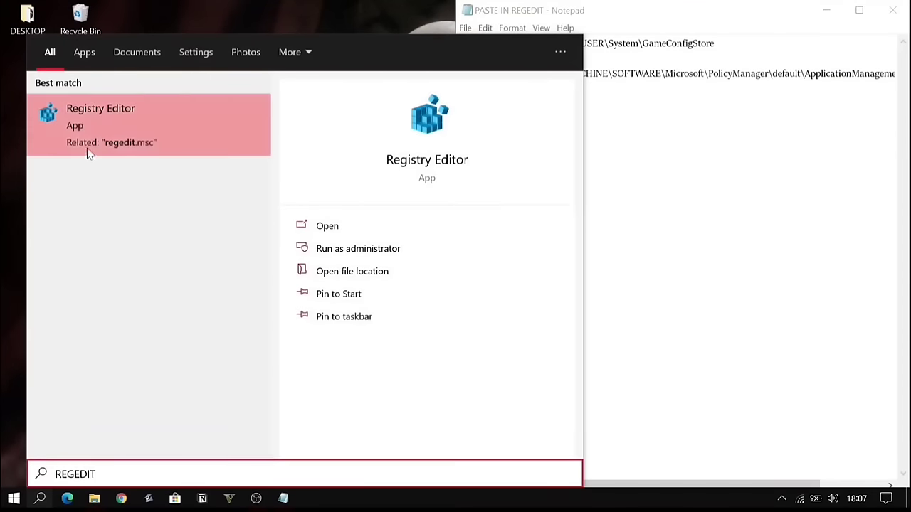
click(88, 148)
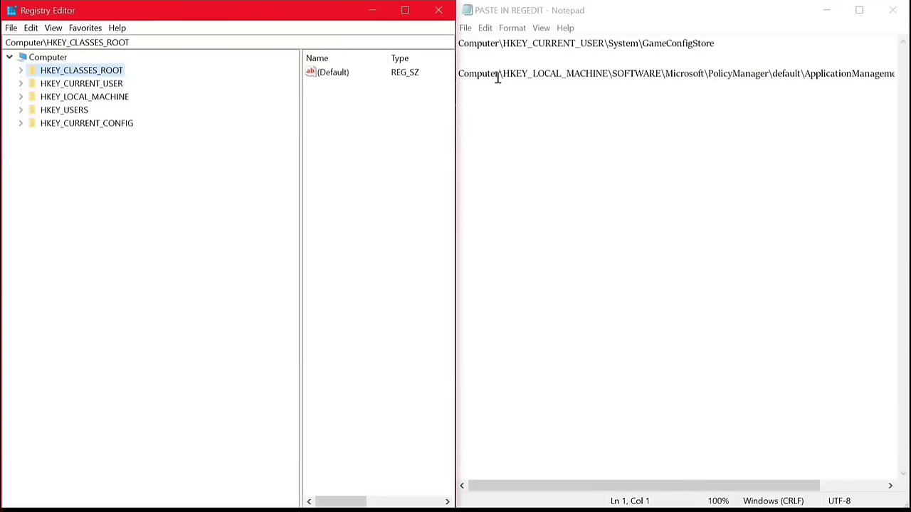
Step: Copy the path Computer\HKEY_CURRENT_USER\System\GameConfigStore from Notepad and go to that key in Registry Editor
click(515, 42)
click(150, 41)
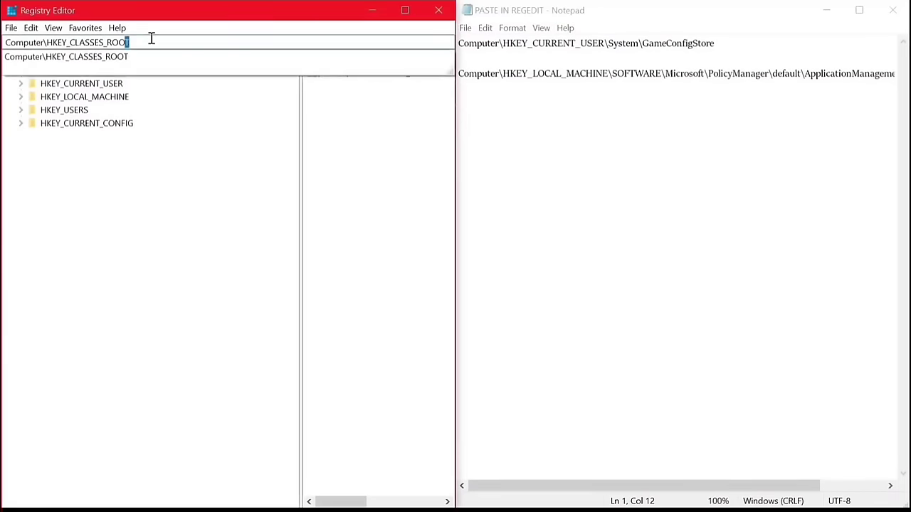
text(Com)
drag(459, 42, 774, 29)
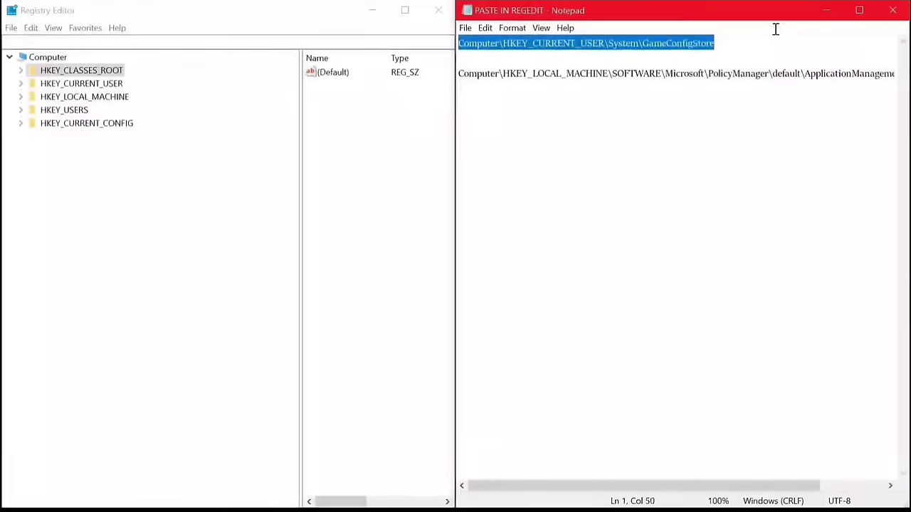
right_click(736, 43)
click(768, 85)
click(400, 40)
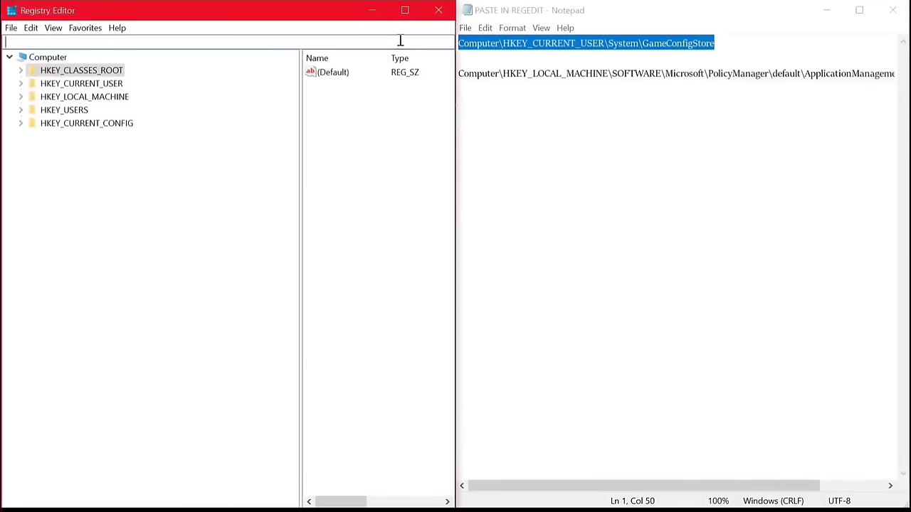
right_click(173, 41)
click(206, 98)
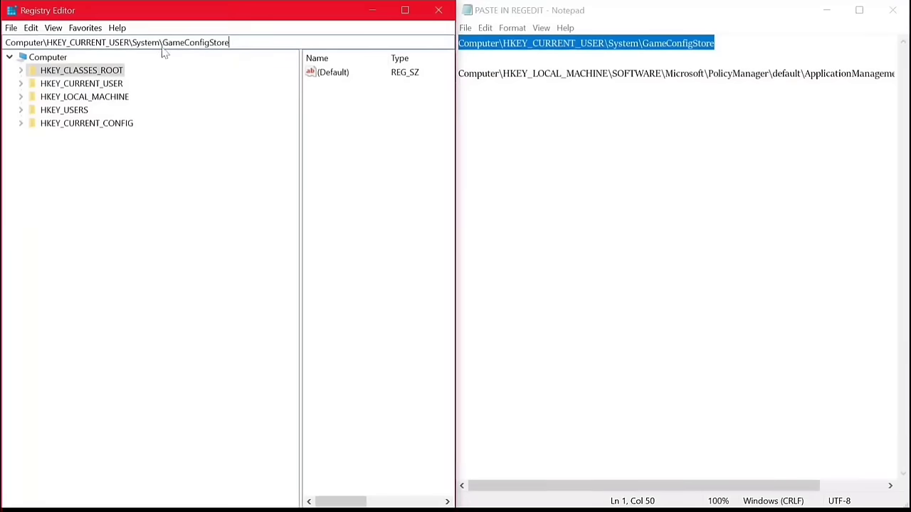
key(Return)
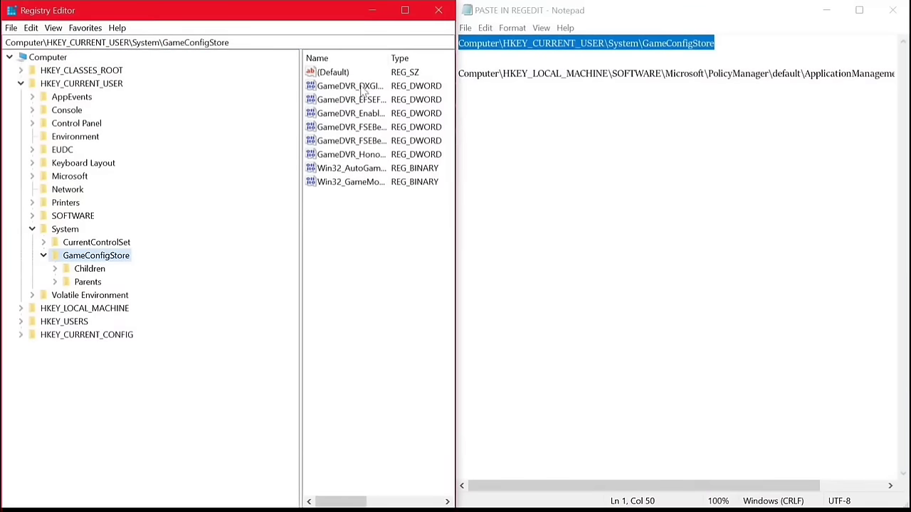
Step: Open the GameDVR_Enabled value of GameConfigStore for modification and confirm its dialog
right_click(350, 114)
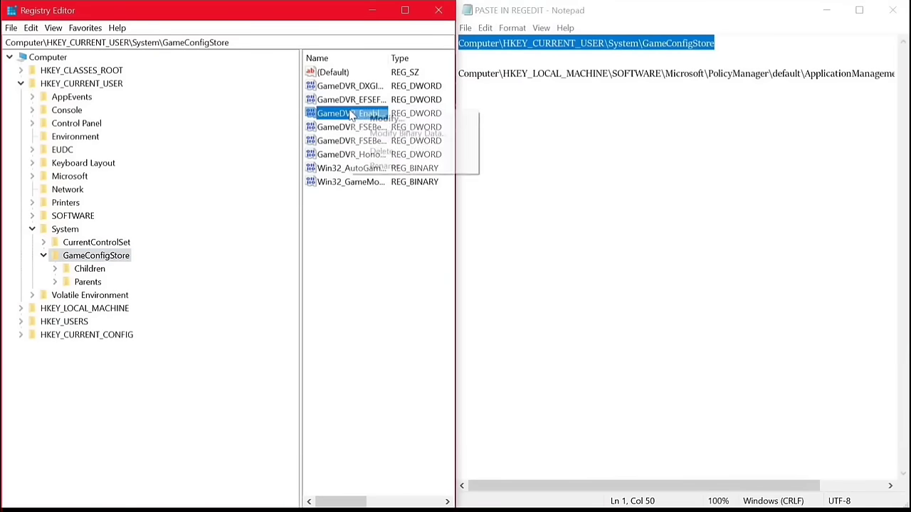
click(375, 118)
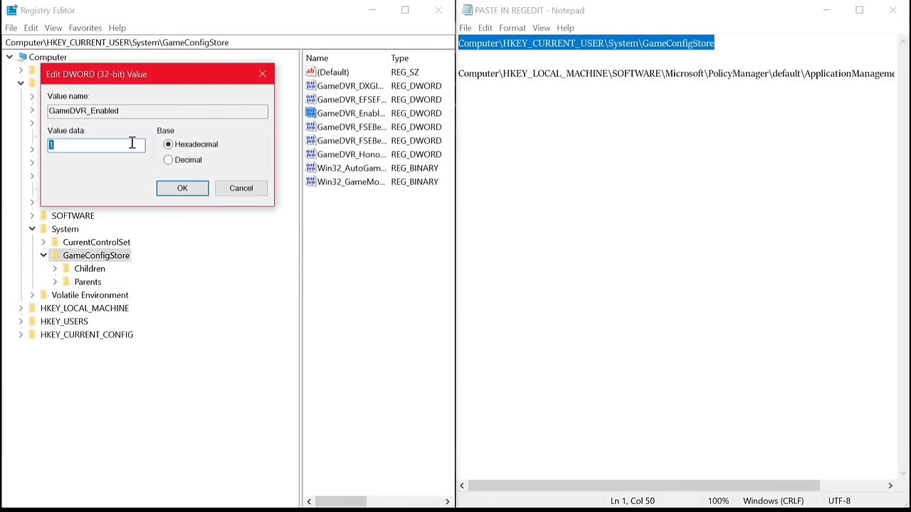
click(178, 189)
Step: Close the GameDVR_Enabled dialog and clear the GameConfigStore path from Registry Editor's address bar
click(257, 42)
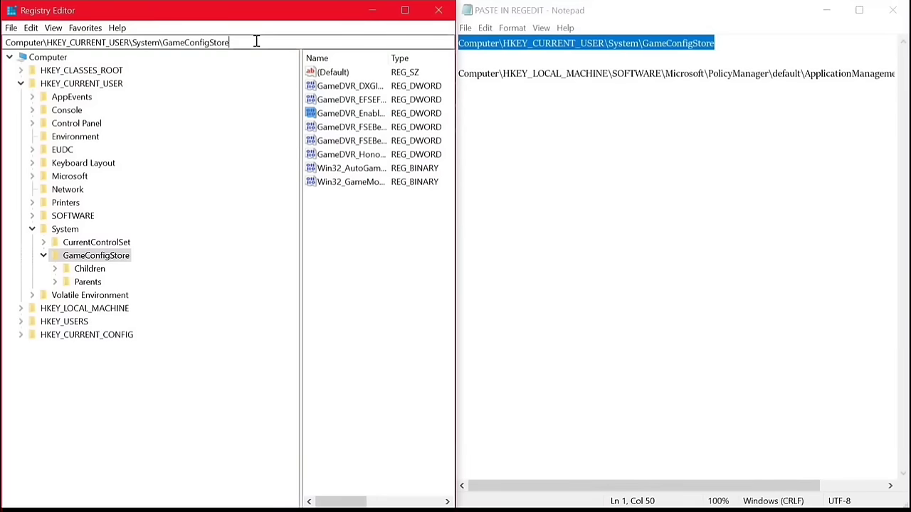
key(BackSpace)
key(BackSpace)
key(BackSpace)
key(BackSpace)
key(BackSpace)
key(BackSpace)
key(BackSpace)
key(BackSpace)
key(BackSpace)
key(BackSpace)
key(BackSpace)
key(BackSpace)
key(BackSpace)
key(BackSpace)
key(BackSpace)
key(BackSpace)
key(BackSpace)
key(BackSpace)
key(BackSpace)
key(BackSpace)
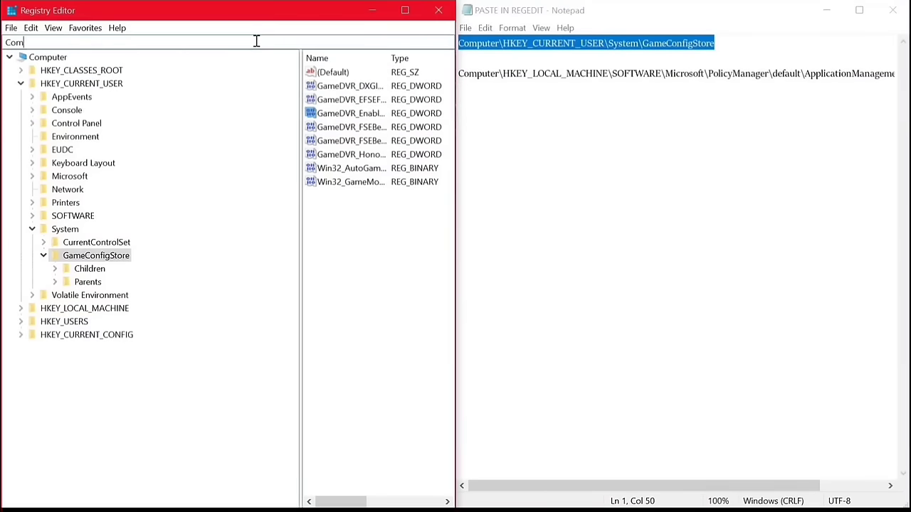
Step: Copy the HKEY_LOCAL_MACHINE path ending in ApplicationManagement\AllowGameDVR from Notepad and go to that key in Registry Editor
click(459, 73)
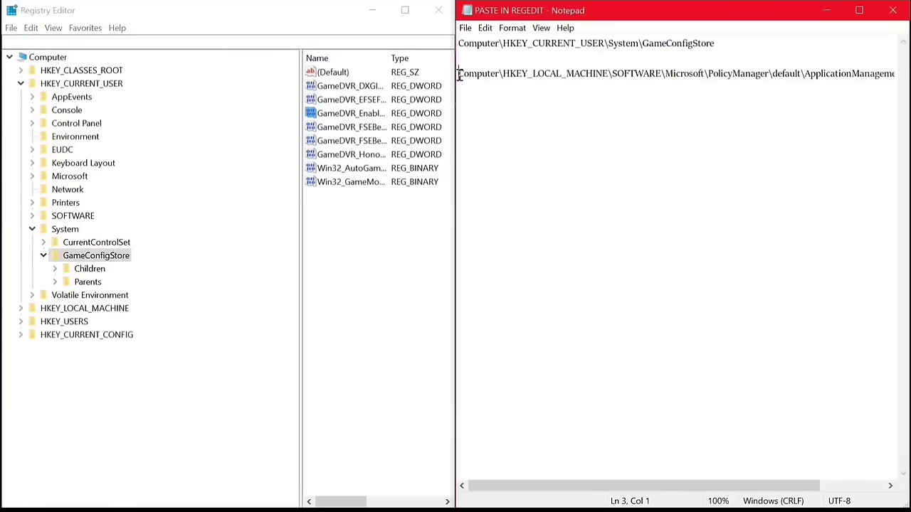
drag(459, 73, 906, 87)
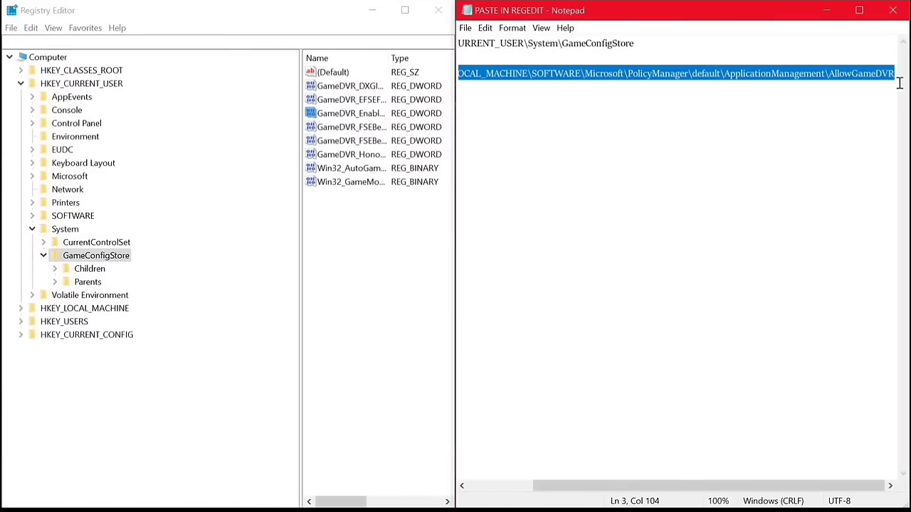
right_click(873, 73)
click(799, 116)
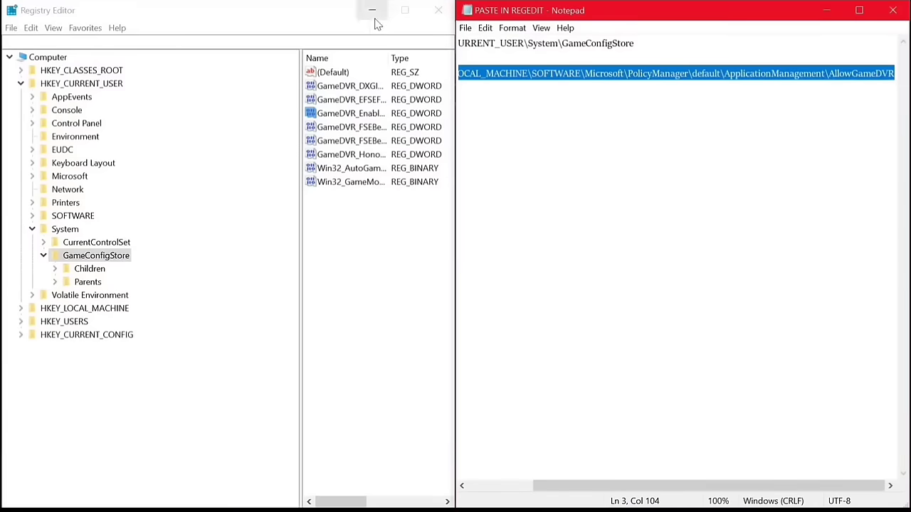
click(244, 41)
right_click(217, 43)
click(249, 91)
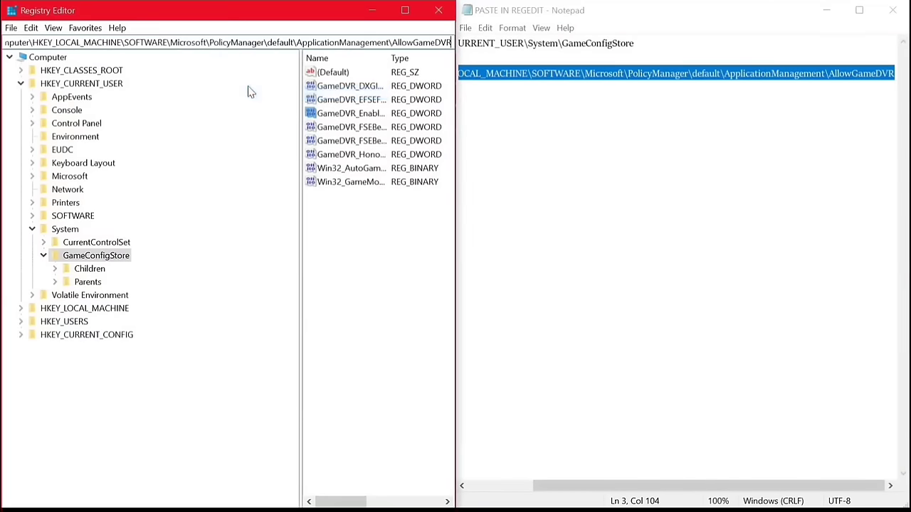
key(Return)
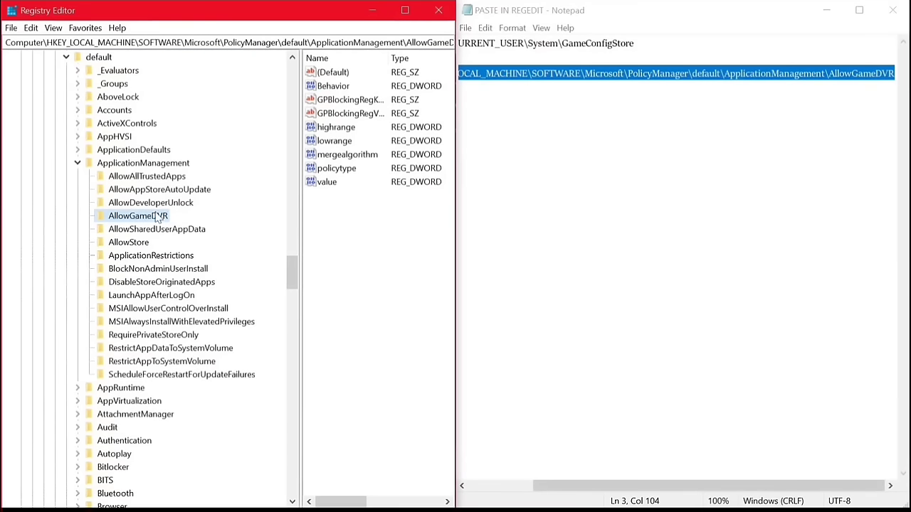
Step: Set the data of the AllowGameDVR key's DWORD named value to 0
right_click(333, 186)
click(365, 193)
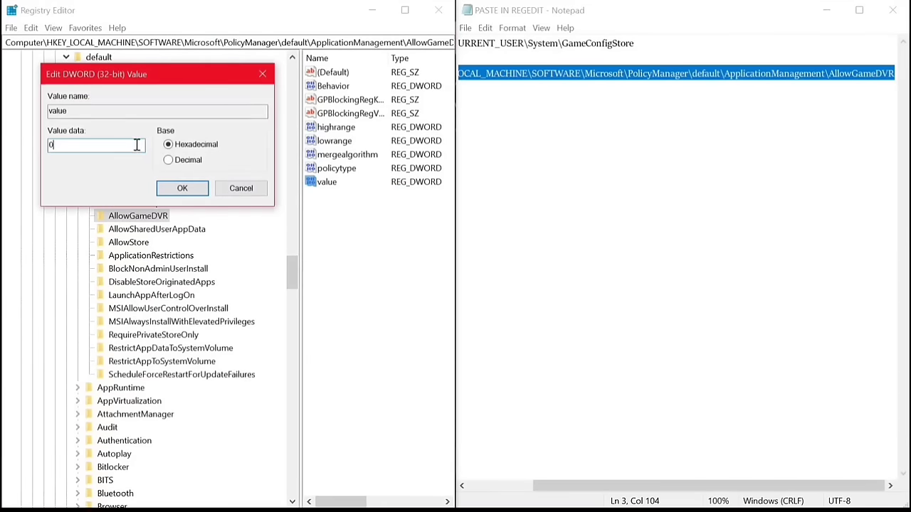
click(182, 187)
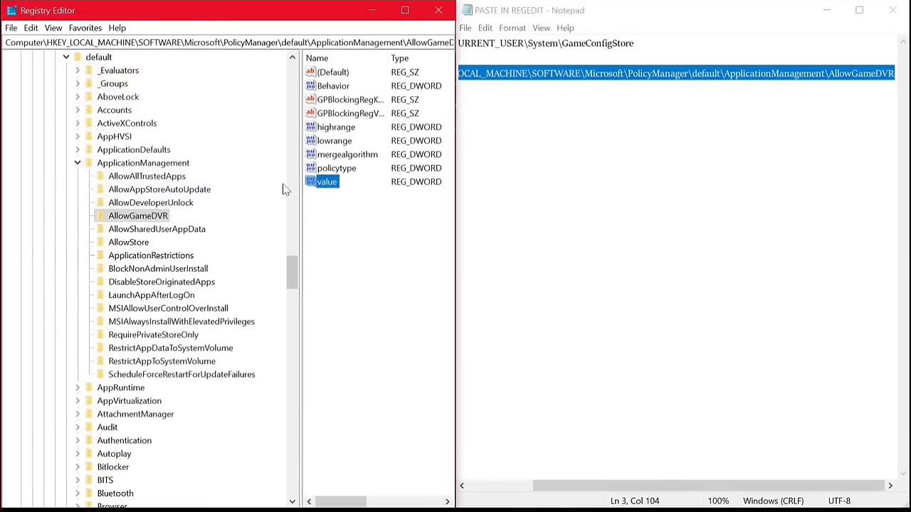
click(589, 147)
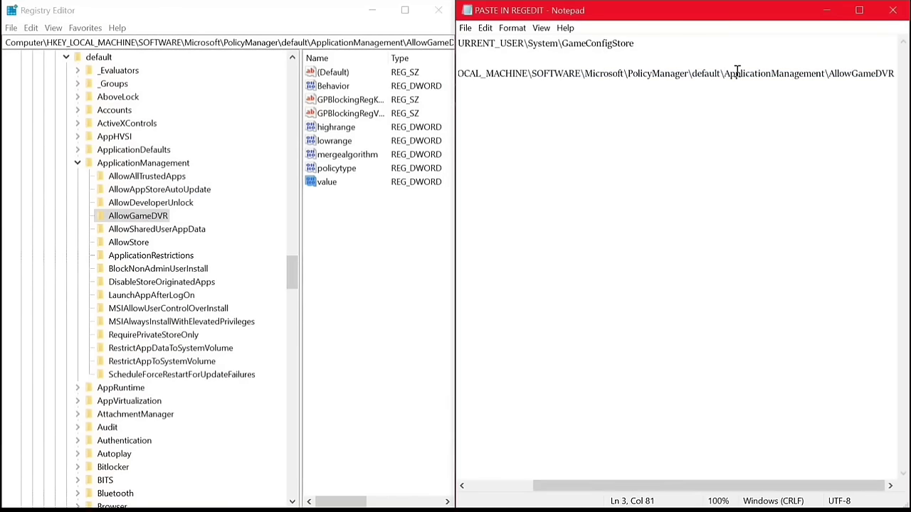
key(Return)
key(Return)
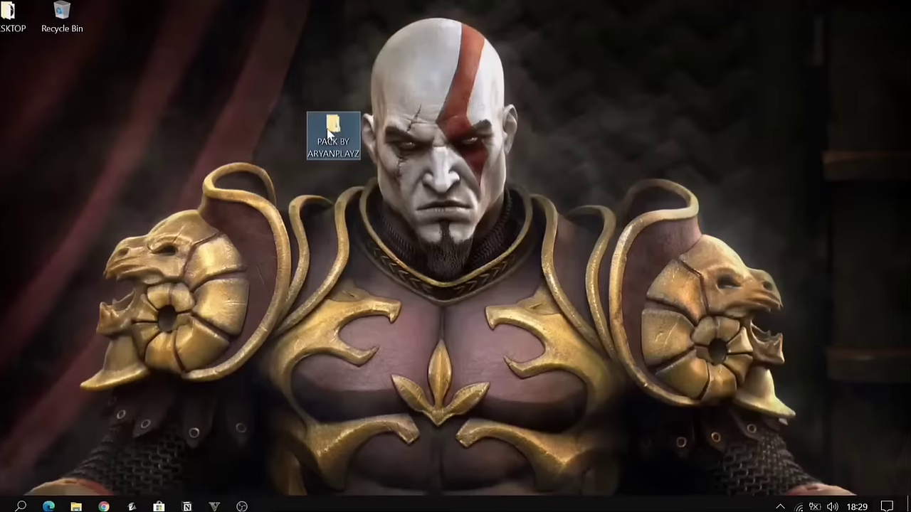
Step: Launch memreduct from the 64 subfolder of memreduct in the pack's 2.SOFTWARES folder
double_click(332, 138)
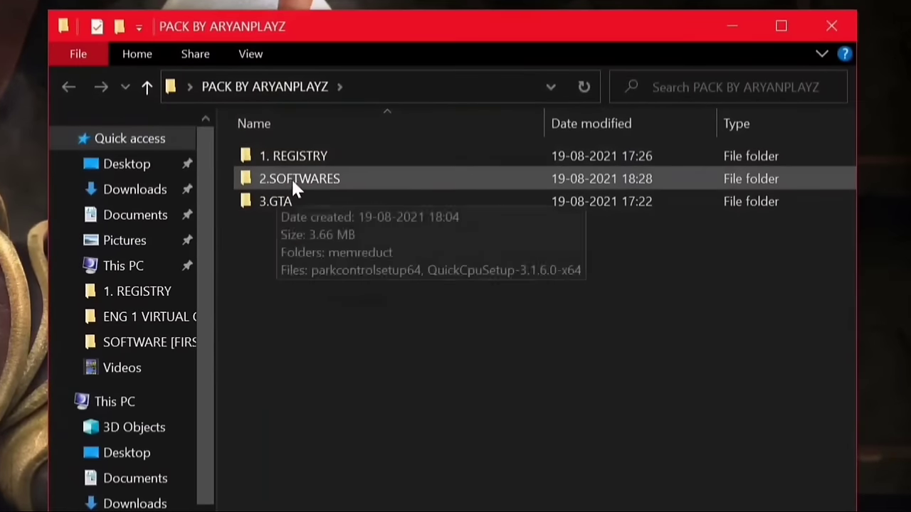
double_click(292, 178)
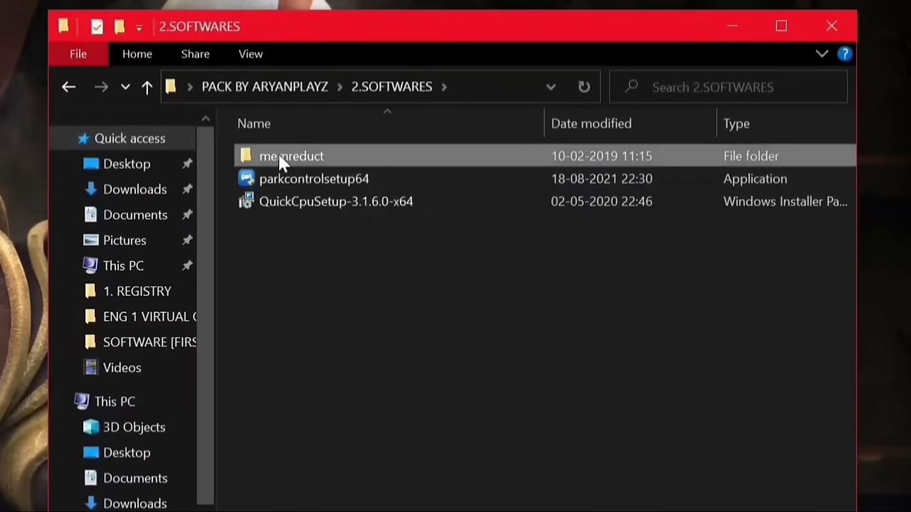
double_click(278, 154)
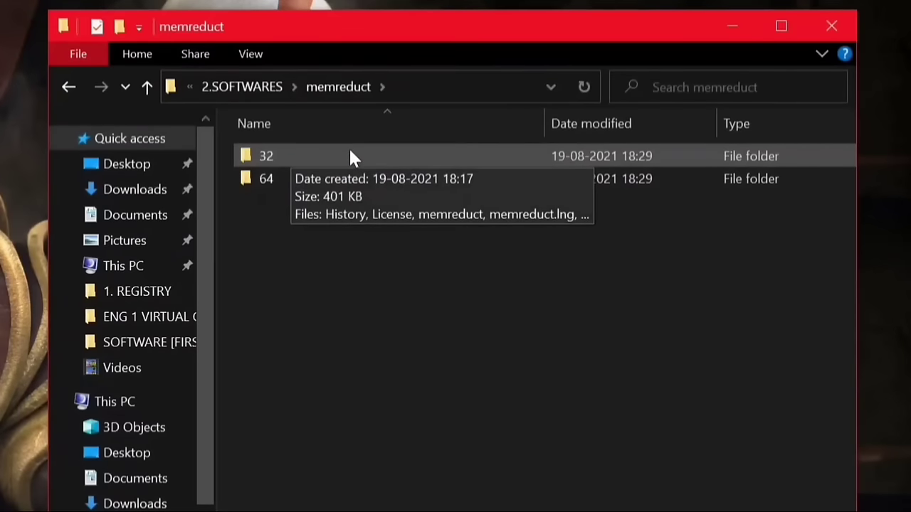
double_click(295, 178)
double_click(283, 202)
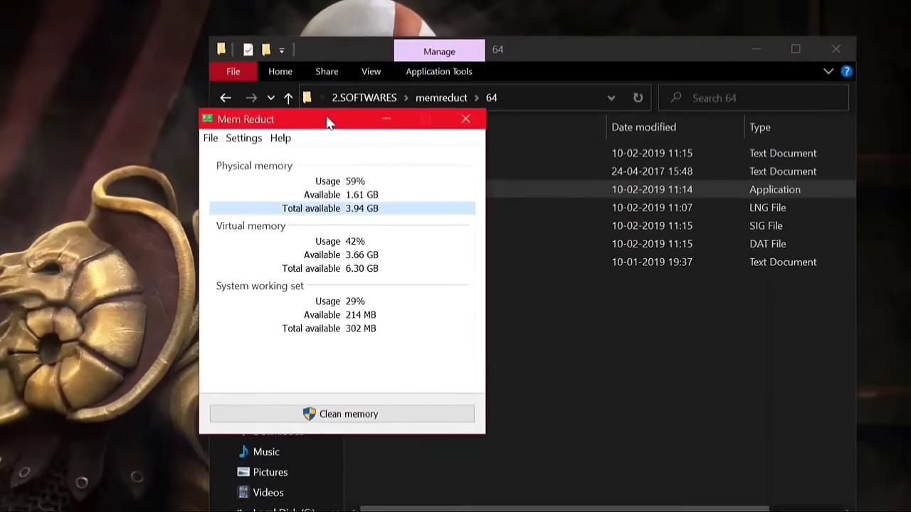
Step: Show Task Manager's memory usage beside Mem Reduct and clean the memory
drag(197, 114, 175, 108)
right_click(617, 500)
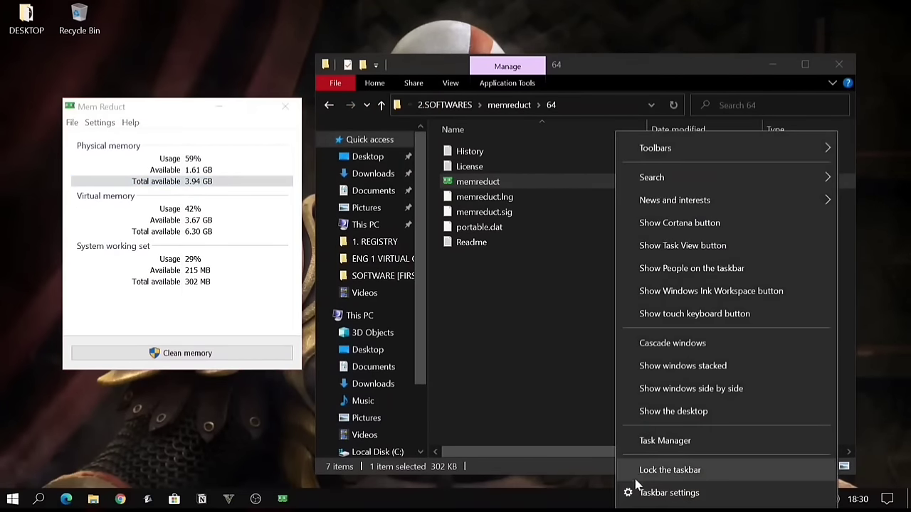
click(665, 440)
click(260, 315)
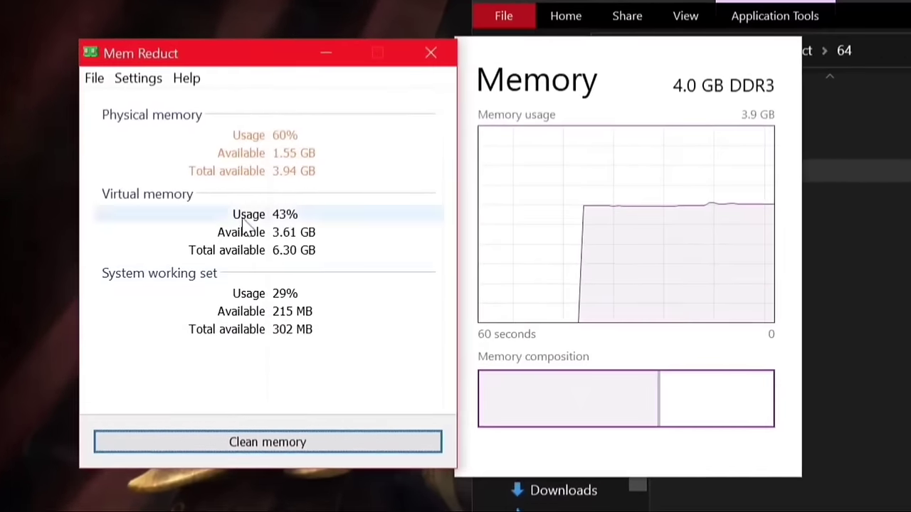
click(209, 442)
click(307, 298)
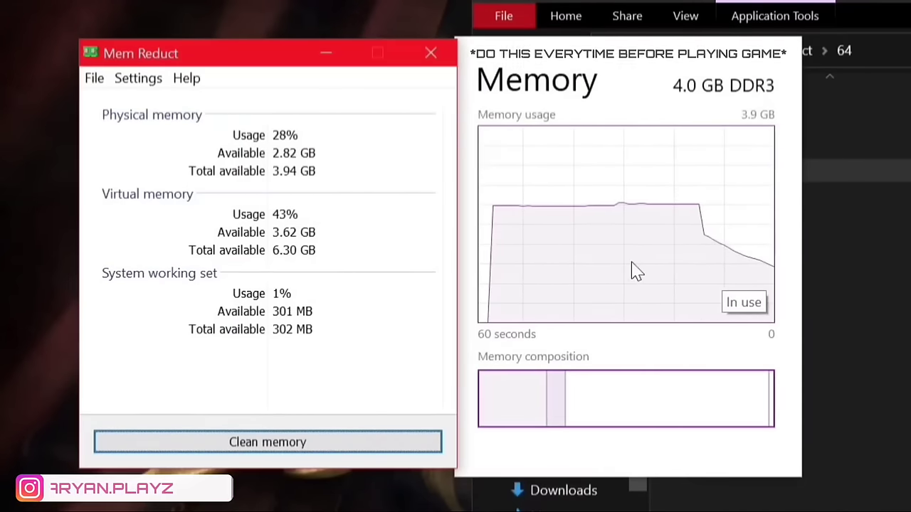
Step: Go through the parkcontrolsetup64 installer from 2.SOFTWARES in English as far as the install location, and cancel the installation
click(295, 141)
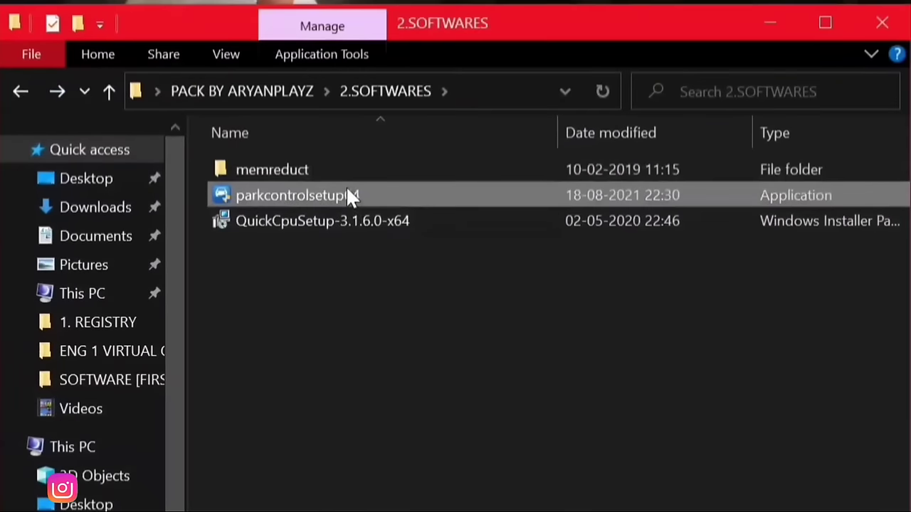
double_click(348, 194)
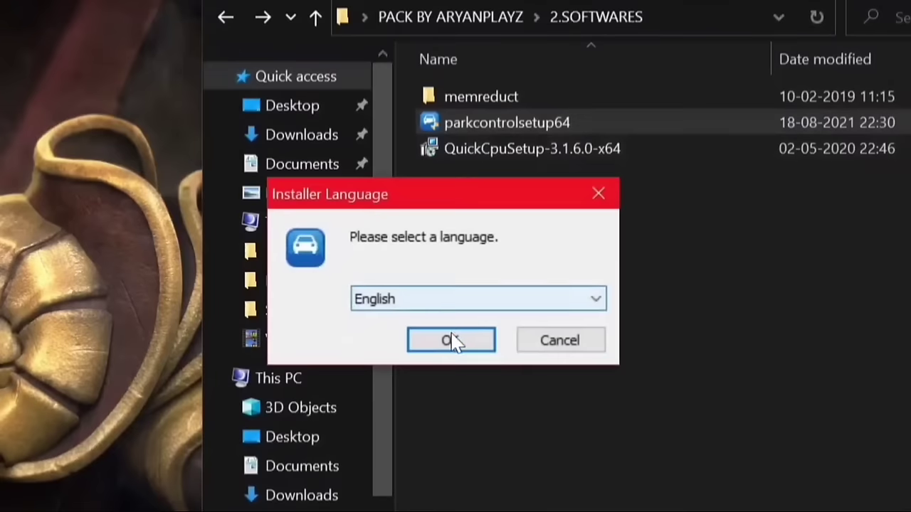
click(269, 392)
click(547, 479)
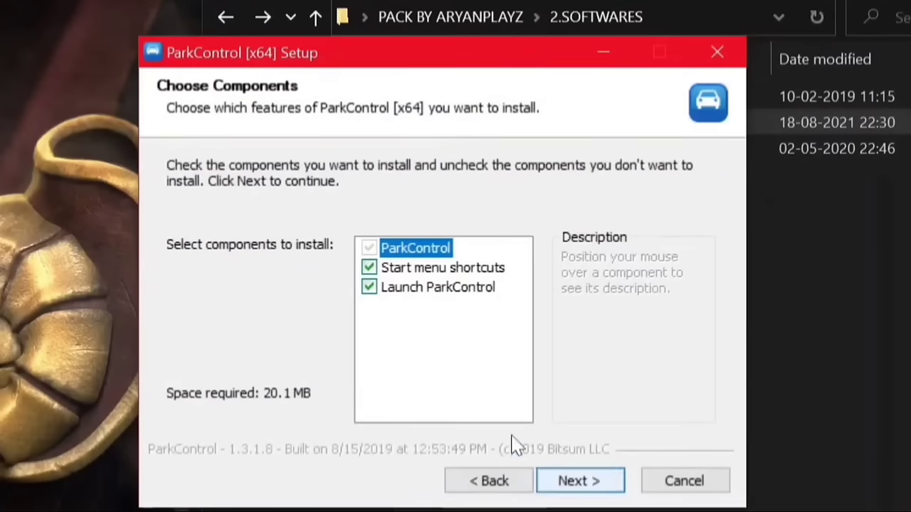
click(369, 268)
click(569, 480)
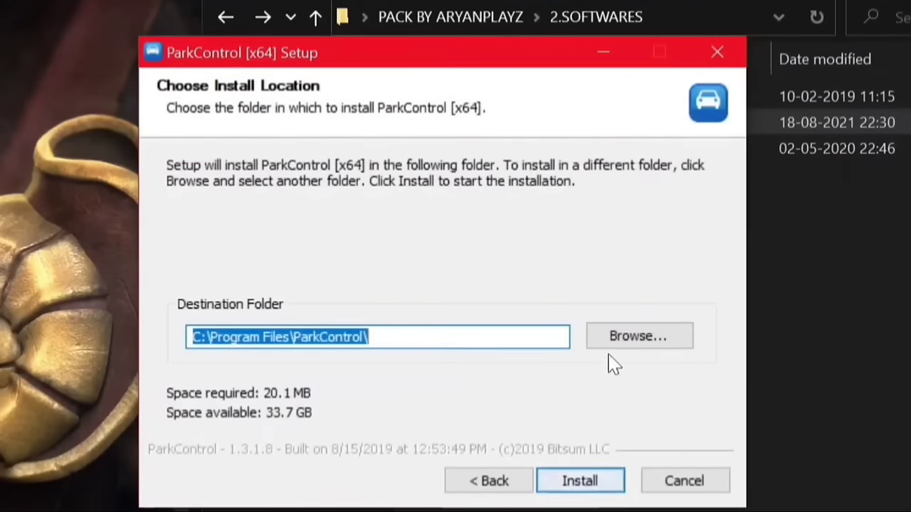
click(687, 481)
click(508, 367)
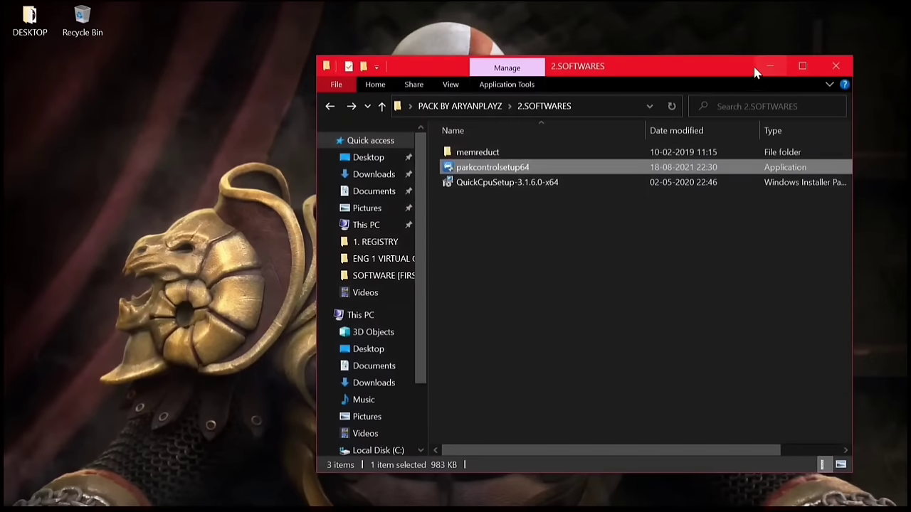
Step: Put away the 2.SOFTWARES folder window and open ParkControl by searching for park control
click(756, 68)
click(43, 497)
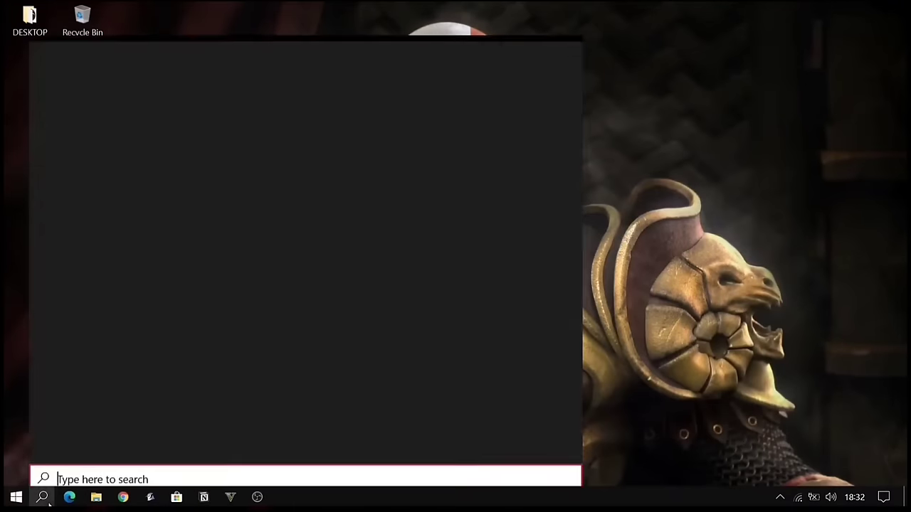
text(park control)
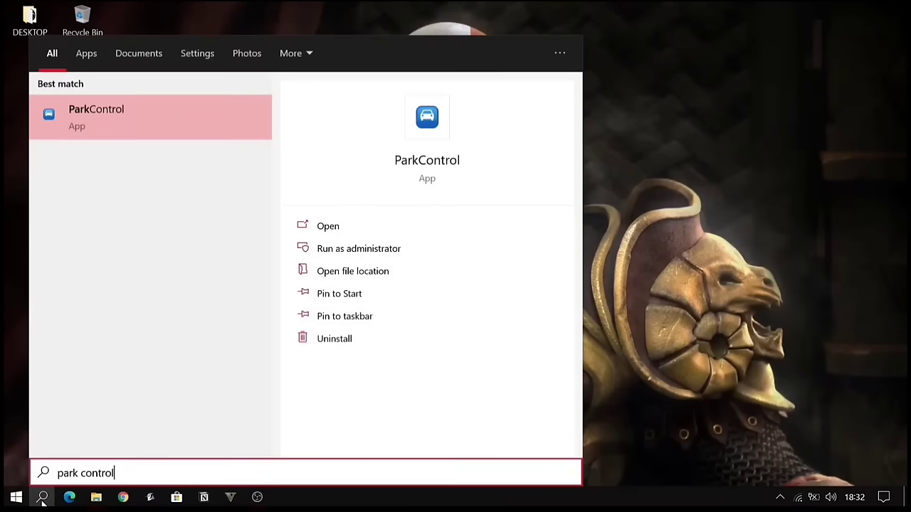
key(Return)
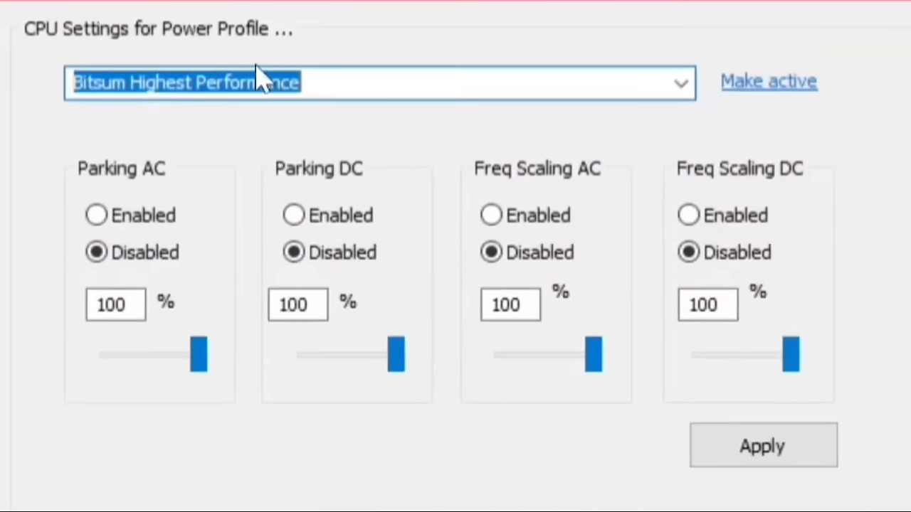
Step: Select the Bitsum Highest Performance power profile with parking and frequency scaling disabled at 100%, and apply the settings
click(241, 112)
drag(303, 76, 330, 89)
click(330, 89)
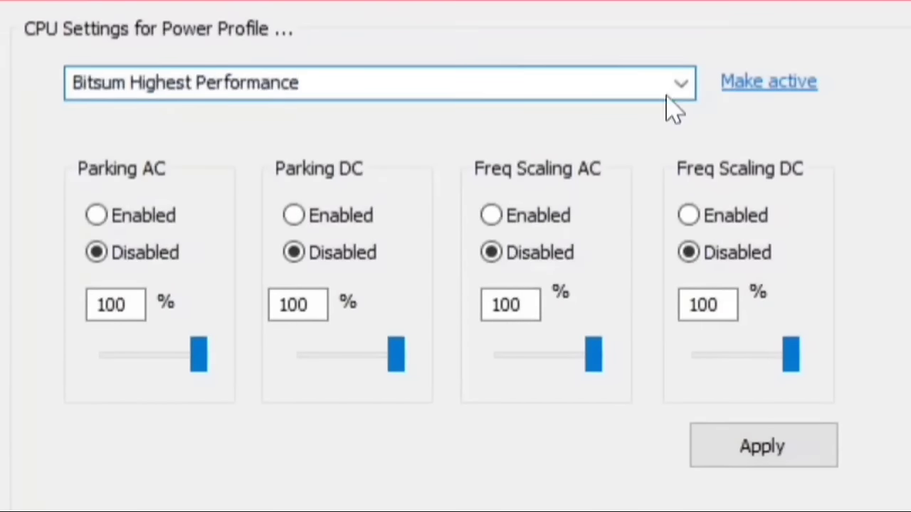
click(681, 89)
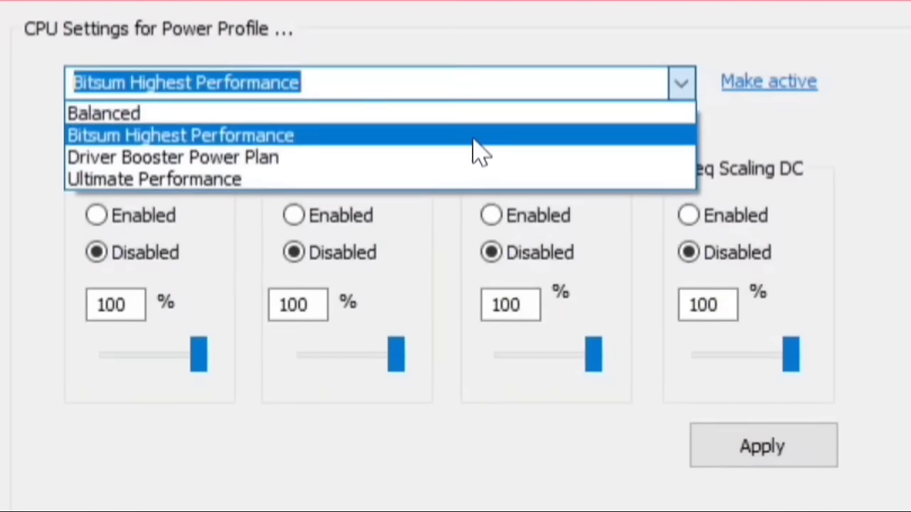
click(502, 146)
click(199, 354)
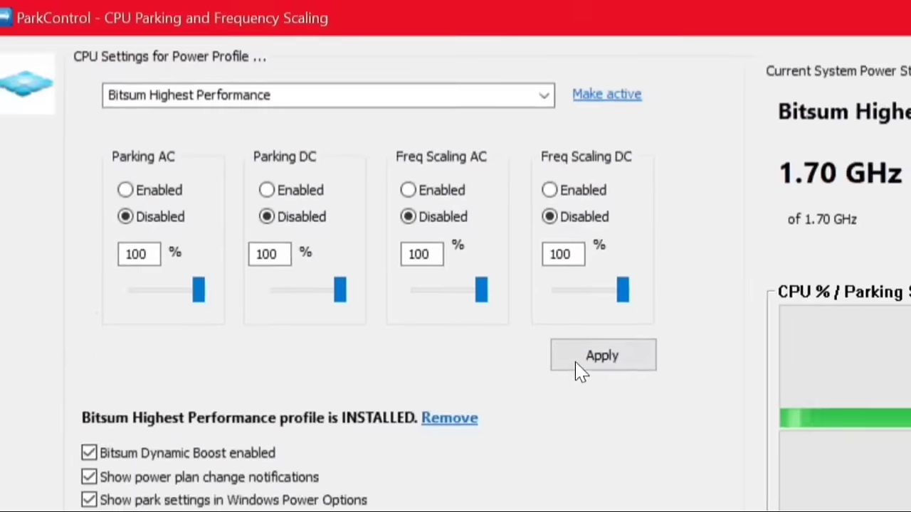
click(763, 446)
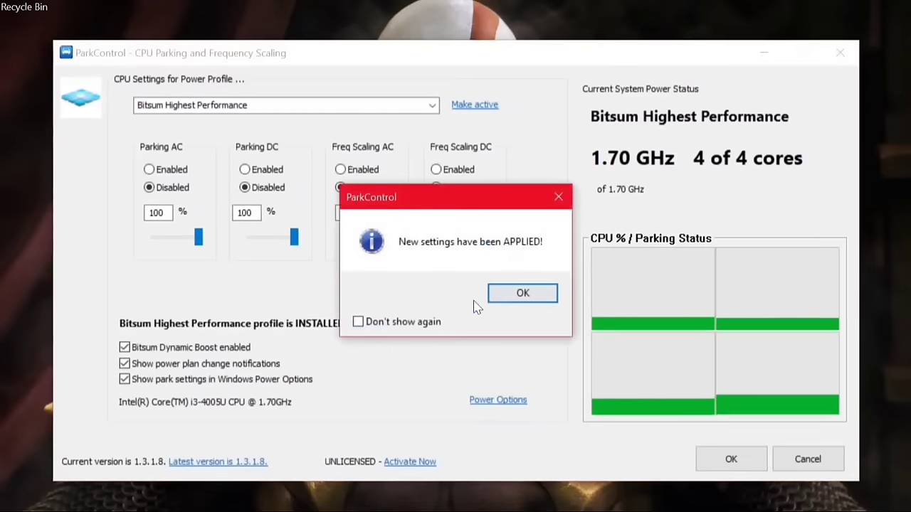
click(523, 292)
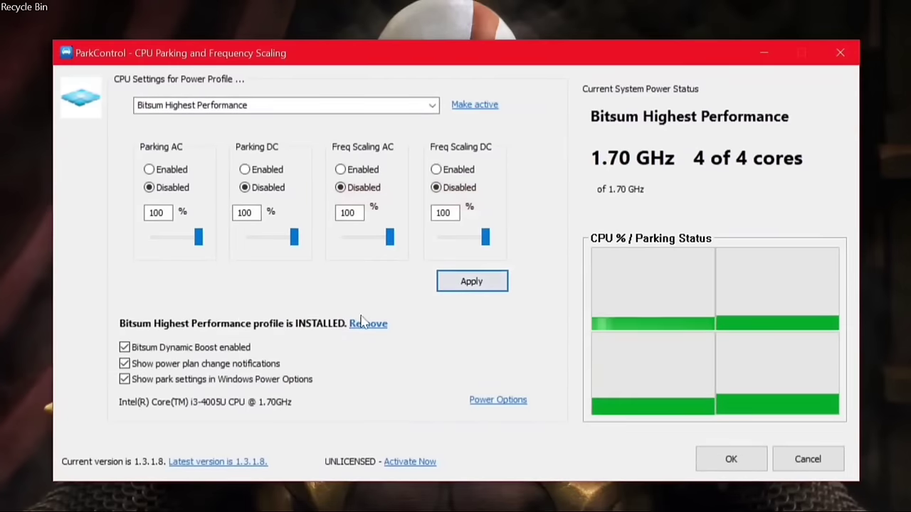
Step: Turn off Bitsum Dynamic Boost, apply the change, and close ParkControl, accepting its settings
click(126, 348)
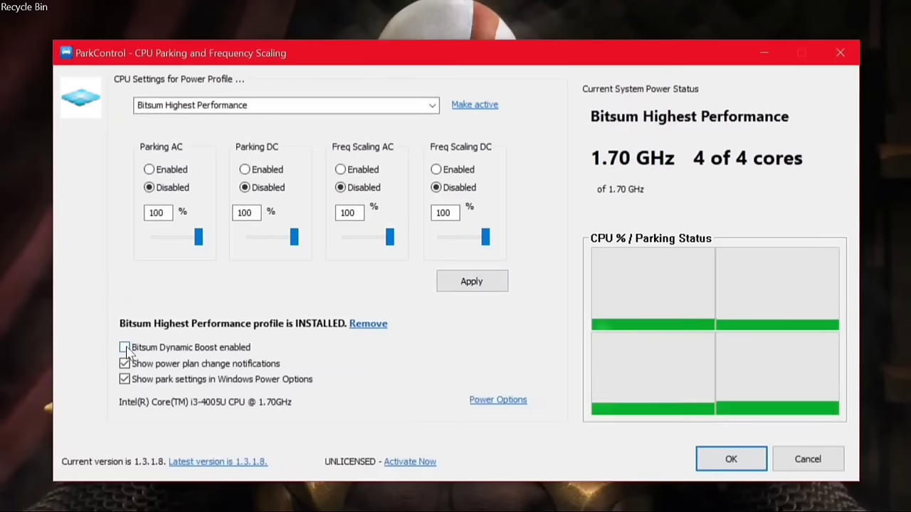
click(472, 285)
click(513, 294)
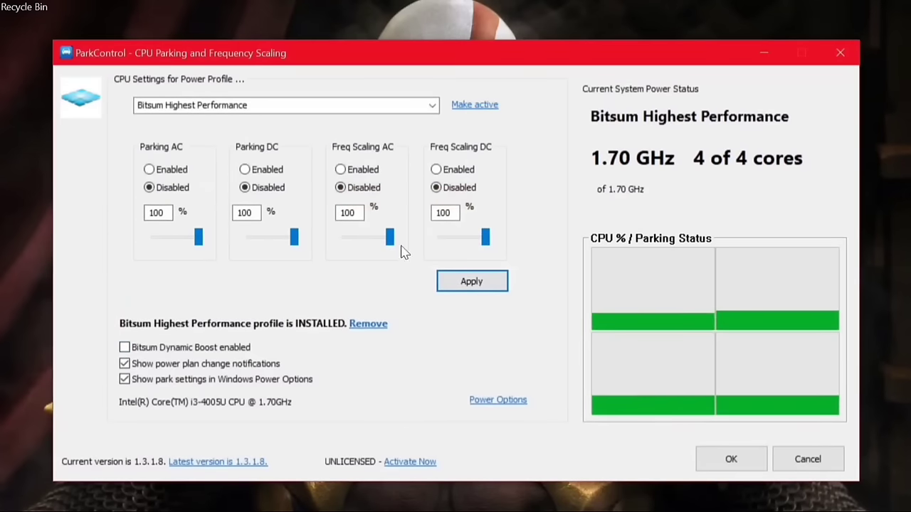
click(728, 459)
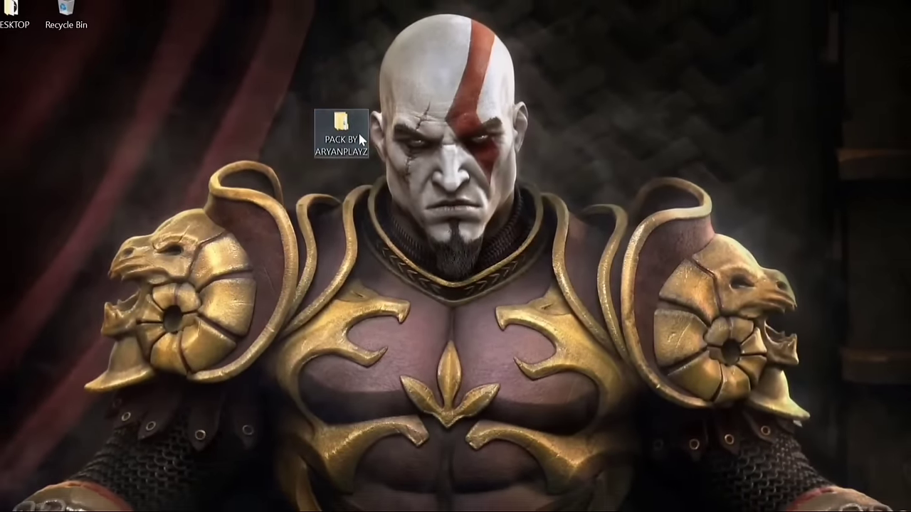
Step: Install Quick CPU x64 from the pack's 2.SOFTWARES folder to C:\Program Files\QuickCPU\, accepting the license terms, and launch QuickCPU.exe
double_click(359, 140)
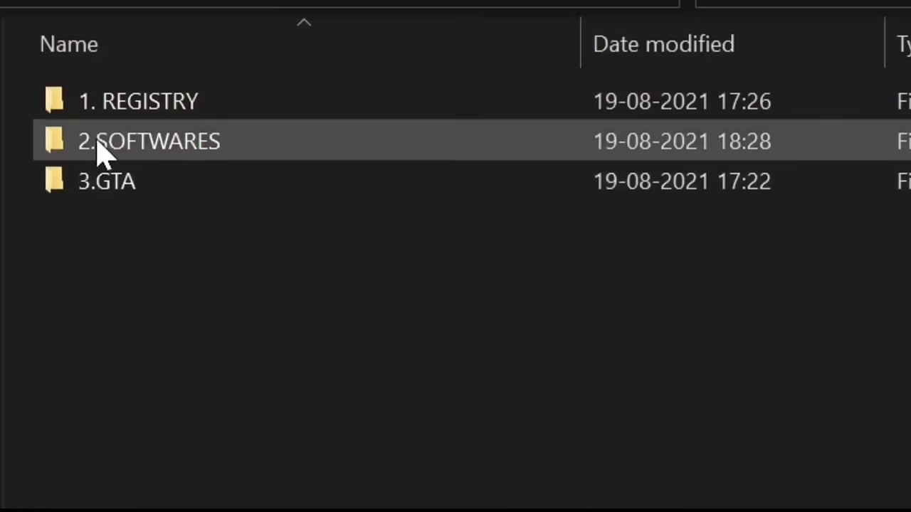
double_click(463, 168)
double_click(573, 182)
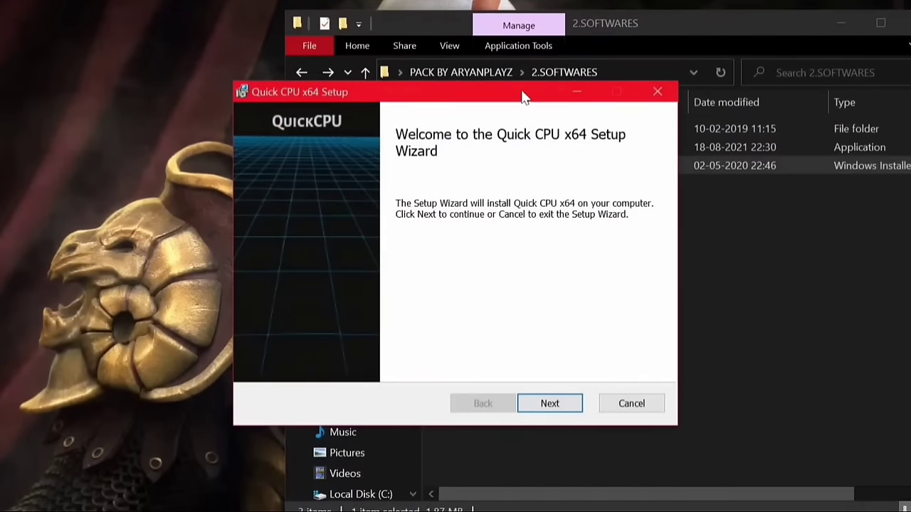
drag(523, 96, 560, 116)
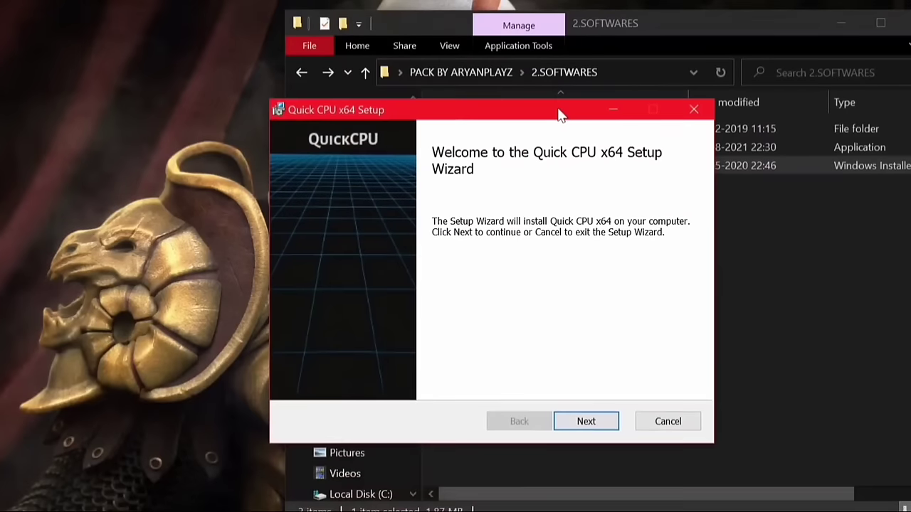
click(580, 423)
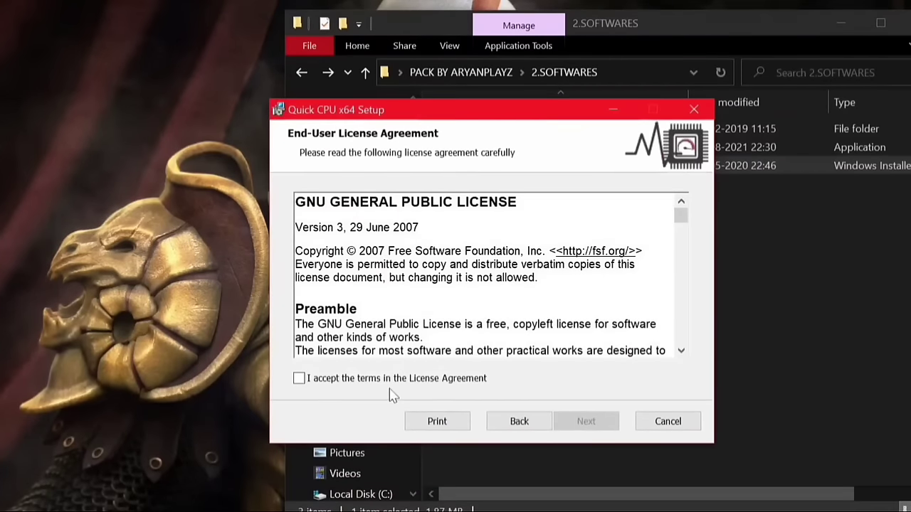
click(580, 421)
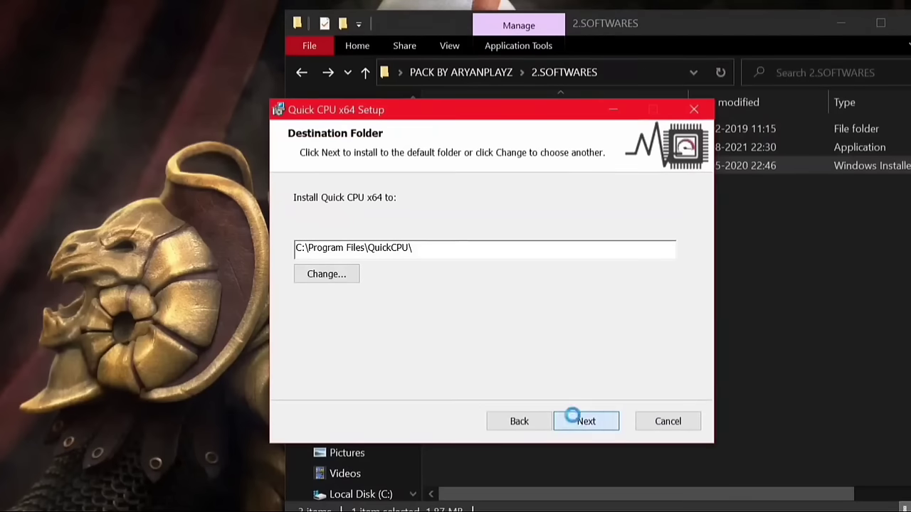
click(578, 422)
click(559, 421)
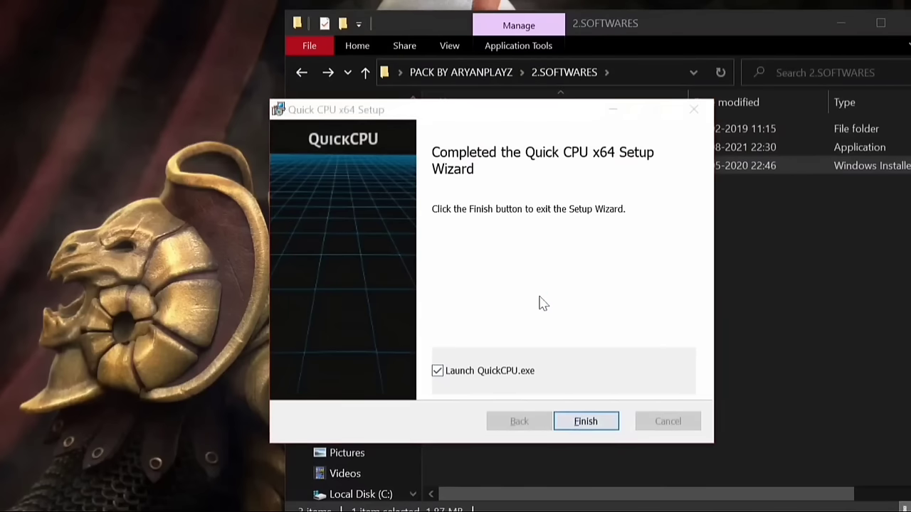
key(Return)
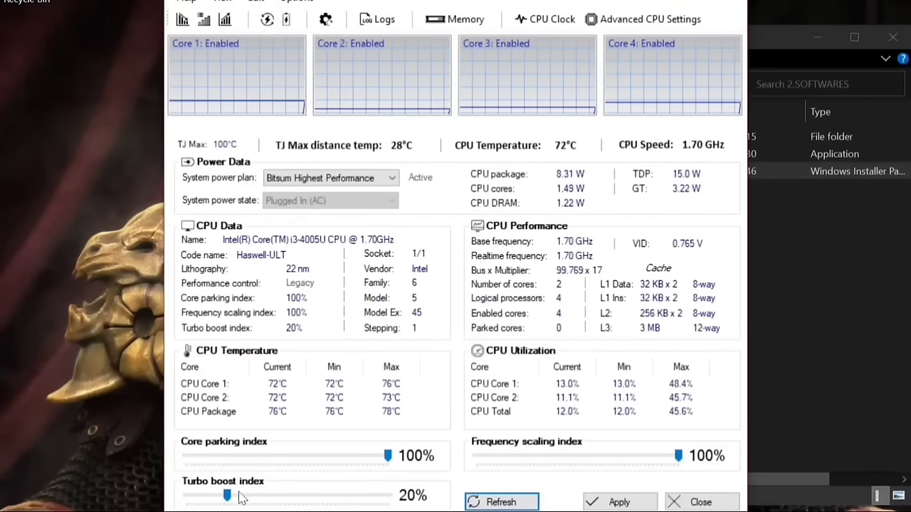
Step: Dismiss the update notice, set the Turbo boost index to 100% in Quick CPU, and apply the change
drag(225, 496, 231, 496)
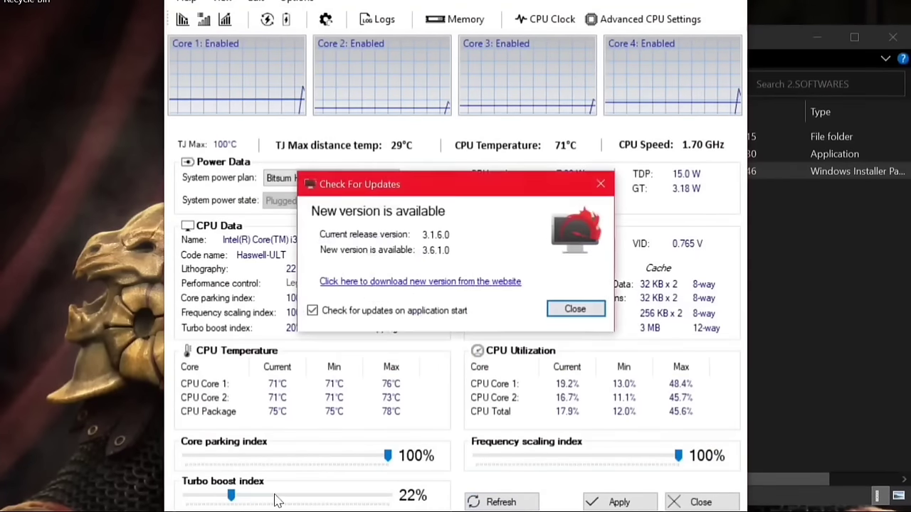
click(571, 313)
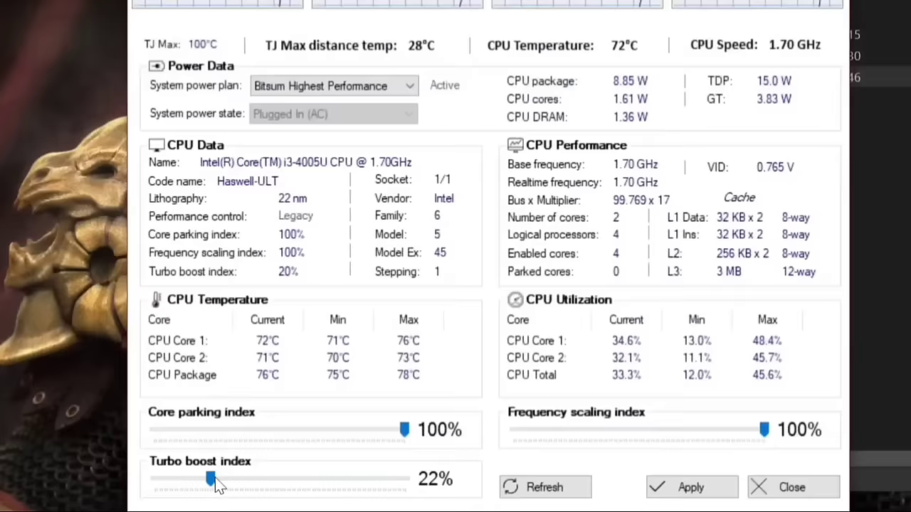
drag(232, 496, 334, 496)
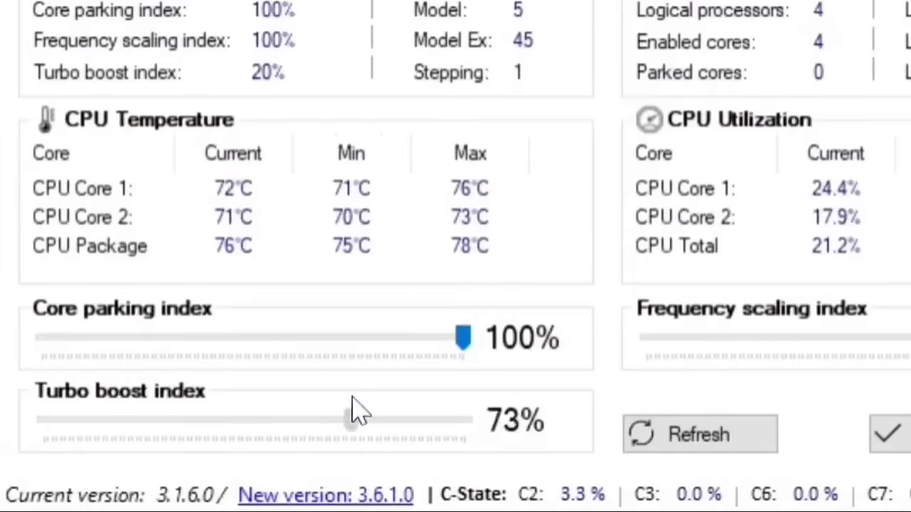
drag(358, 412, 594, 427)
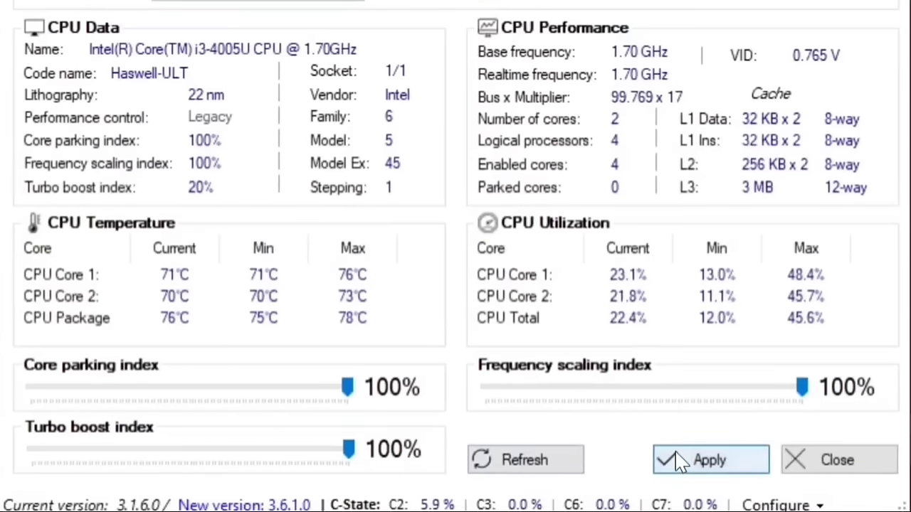
click(678, 462)
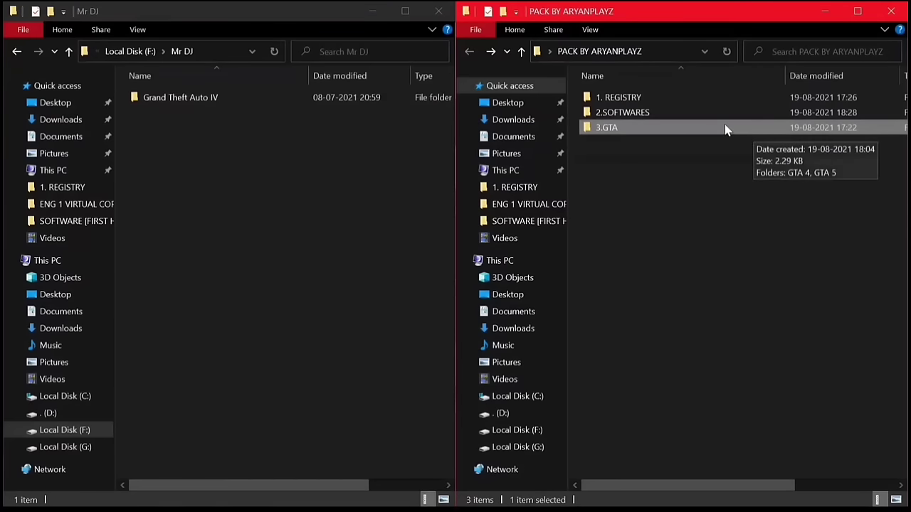
Step: Open the GTA 4 folder inside the pack's 3.GTA folder, and the Grand Theft Auto IV game folder in the other window
double_click(725, 129)
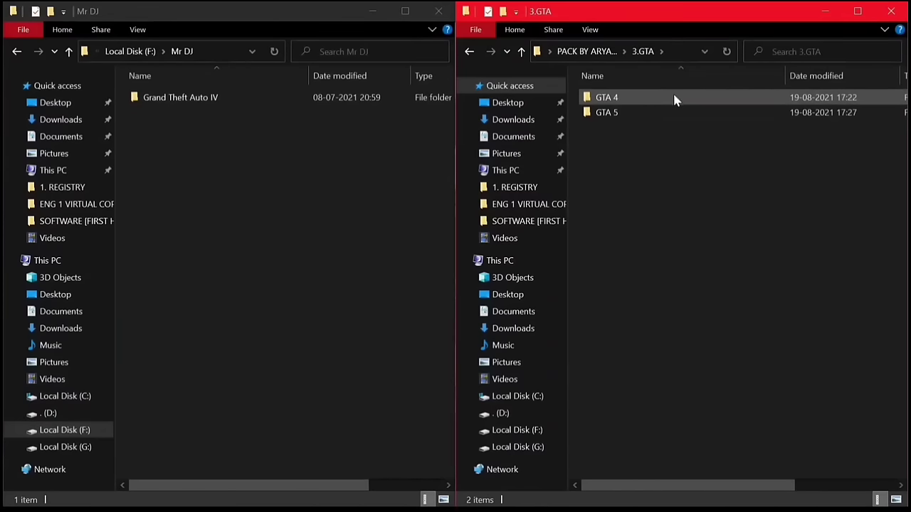
click(649, 99)
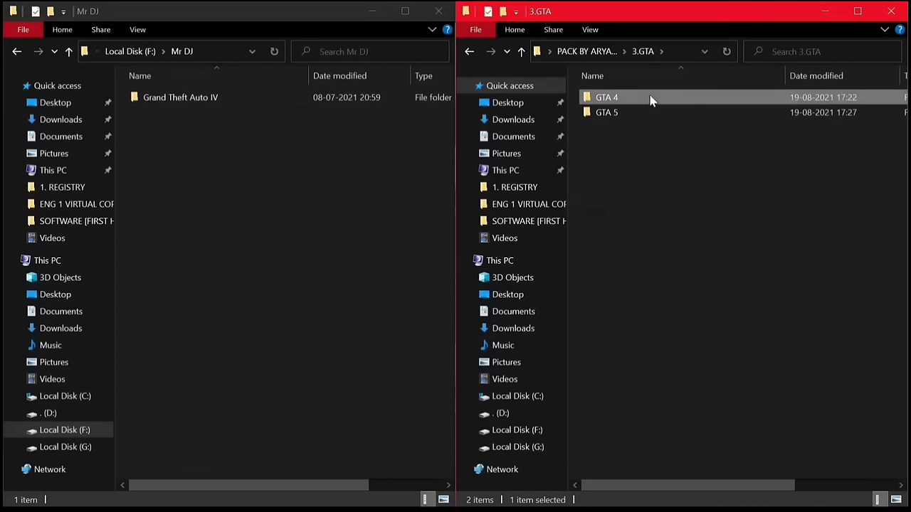
double_click(649, 99)
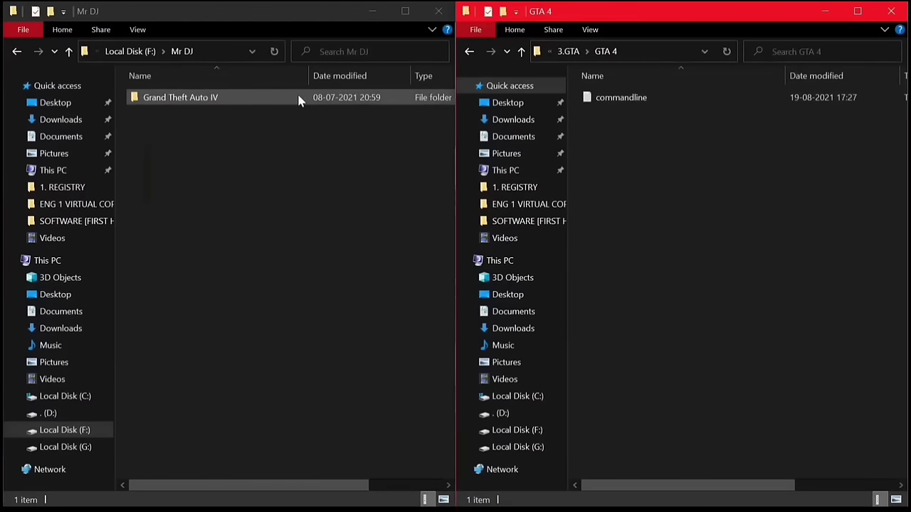
double_click(258, 103)
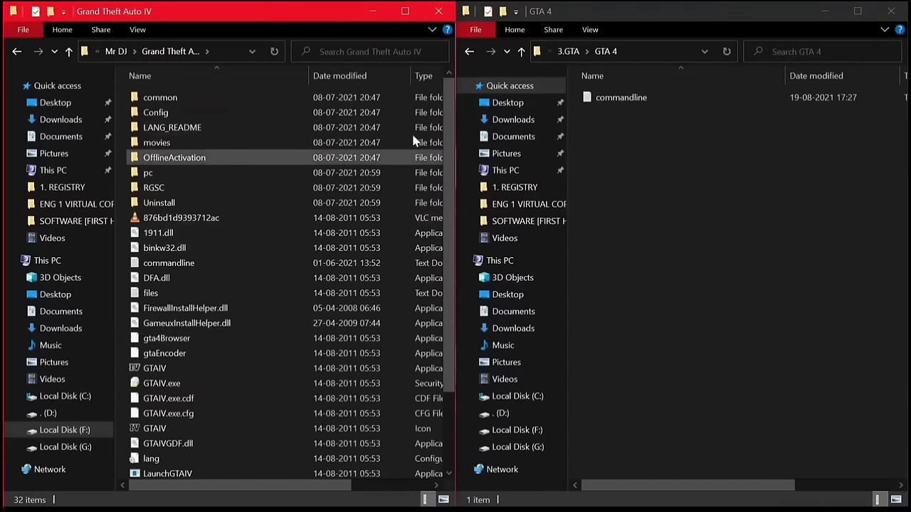
Step: Delete the commandline file from the Grand Theft Auto IV folder and put the pack's commandline file in its place
click(223, 265)
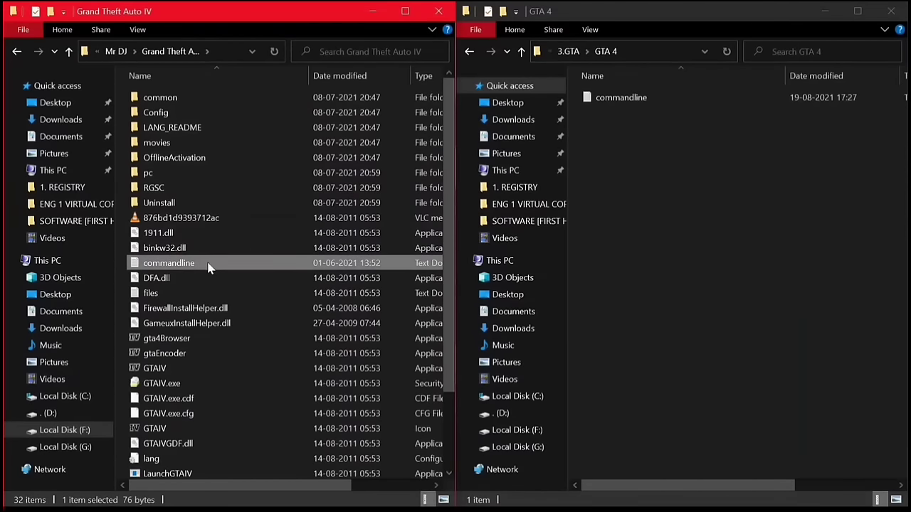
right_click(209, 266)
click(243, 459)
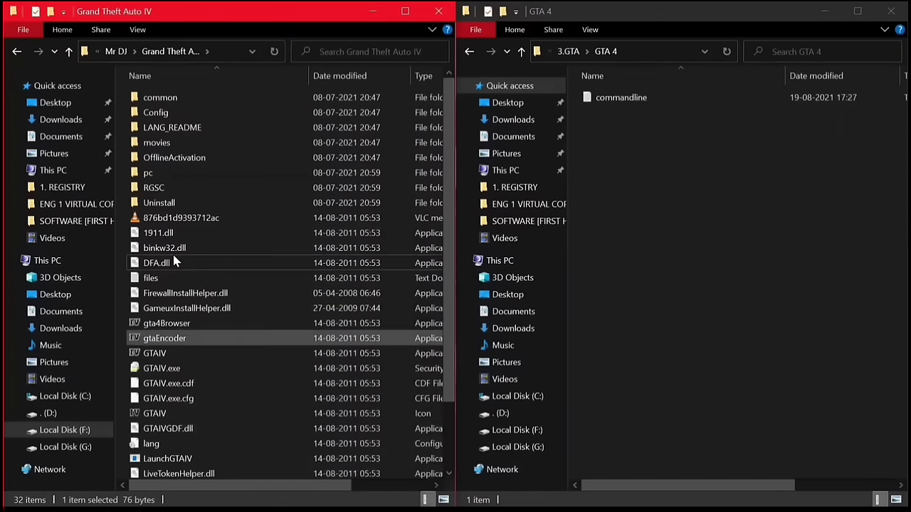
drag(635, 97, 119, 244)
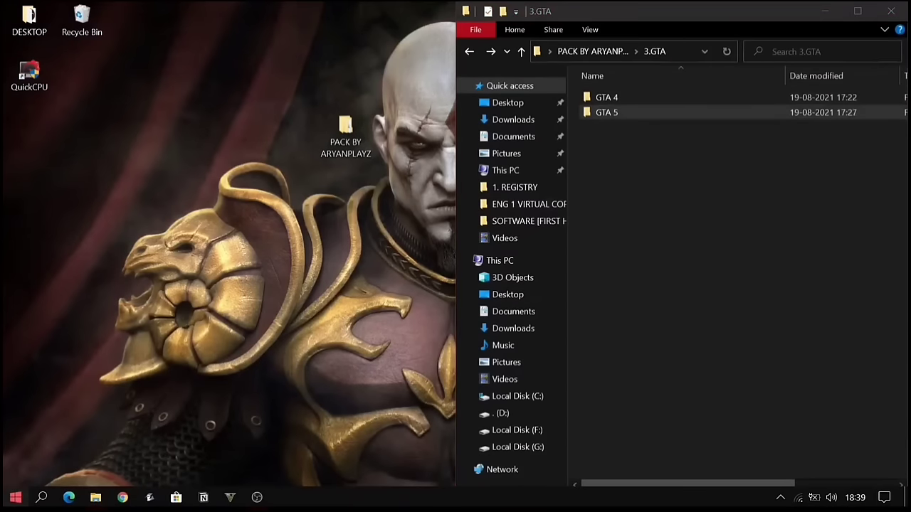
Step: Open Rockstar Games in Documents, place its window beside the 3.GTA folder, and go into the GTA V folder
click(15, 497)
mouse_move(19, 374)
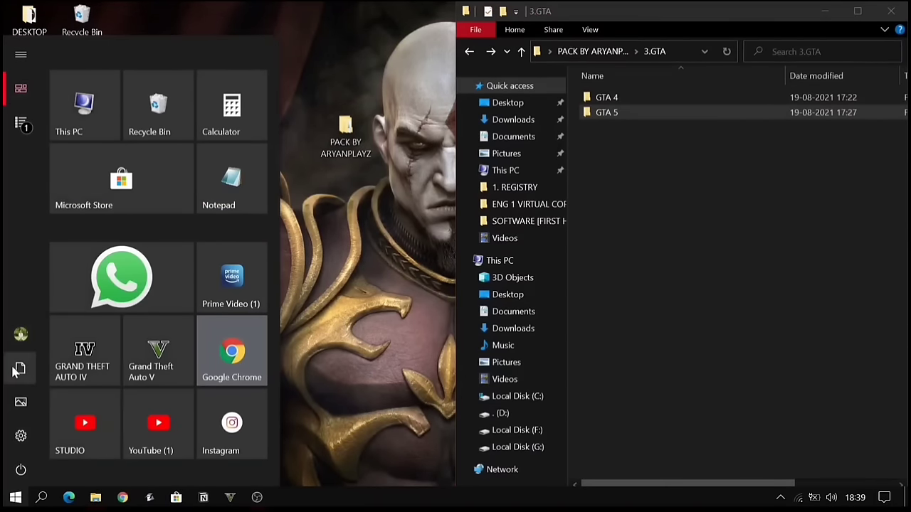
click(19, 368)
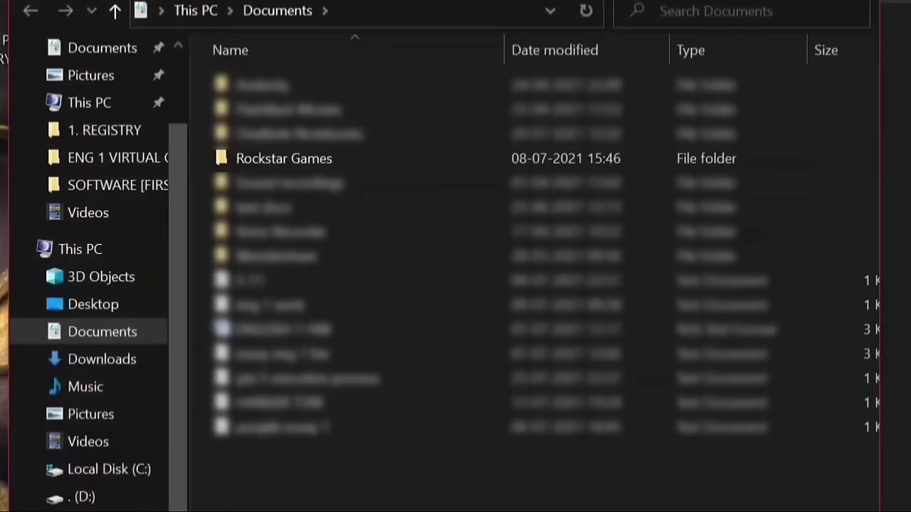
double_click(229, 157)
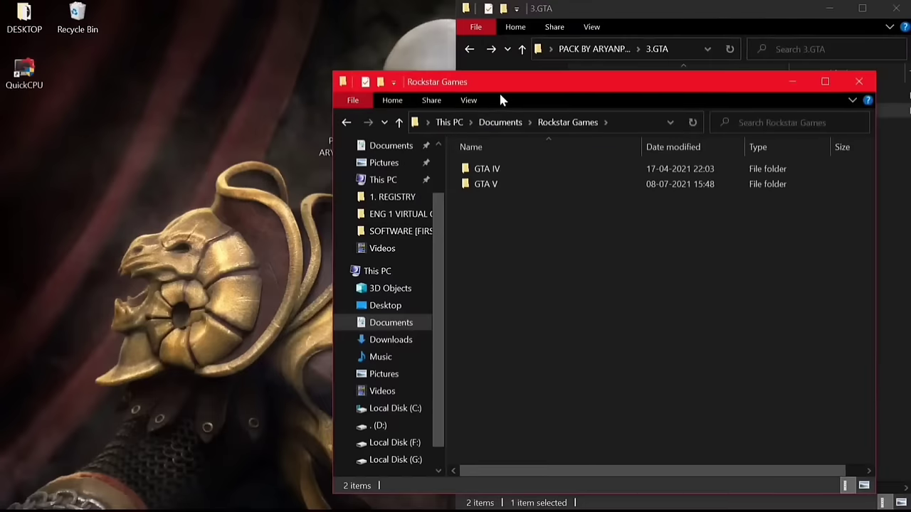
drag(500, 100, 0, 171)
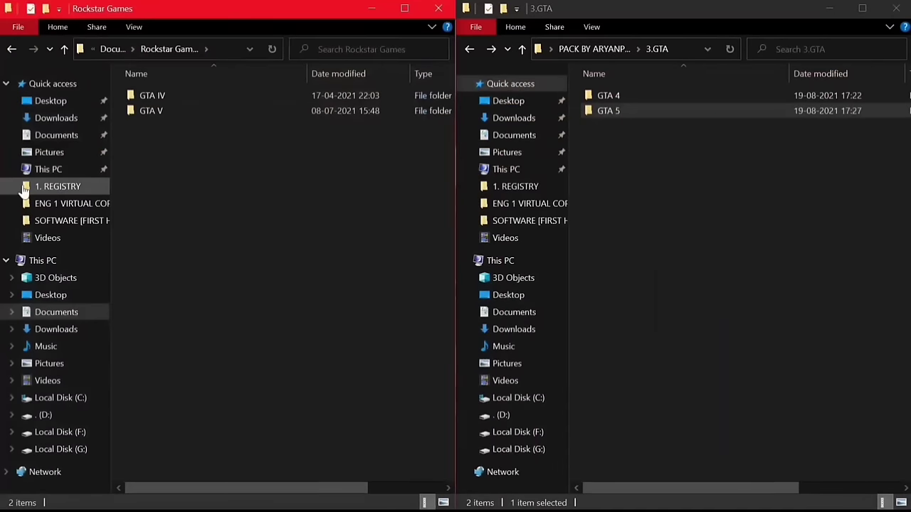
double_click(183, 111)
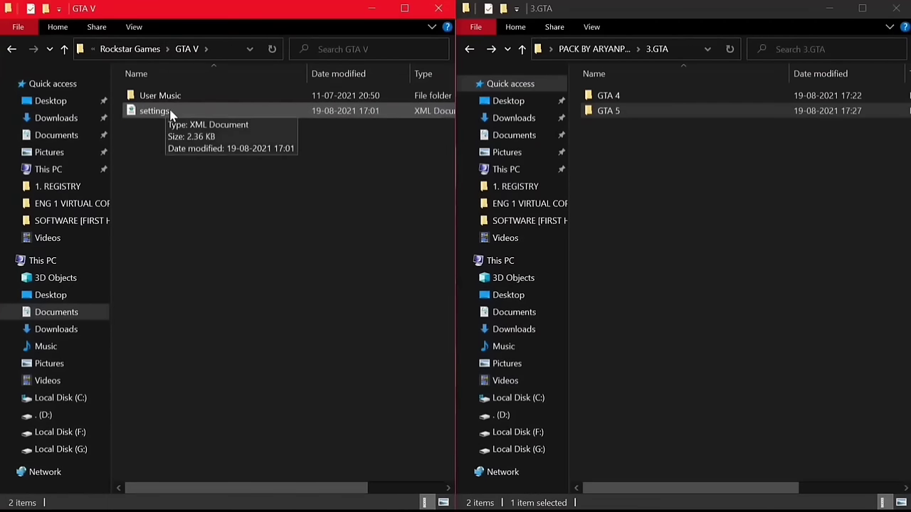
Step: Close the browser window launched for the GTA V settings file and open that XML file in Notepad instead
click(171, 114)
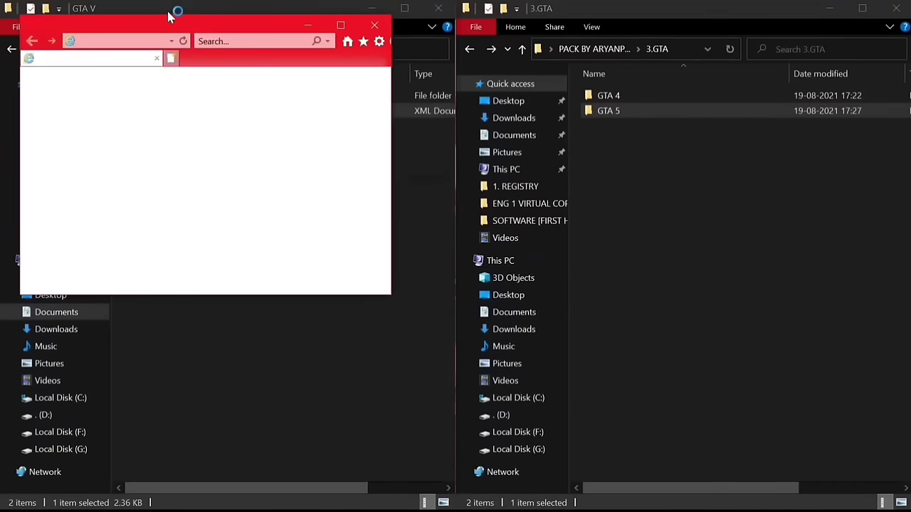
click(376, 27)
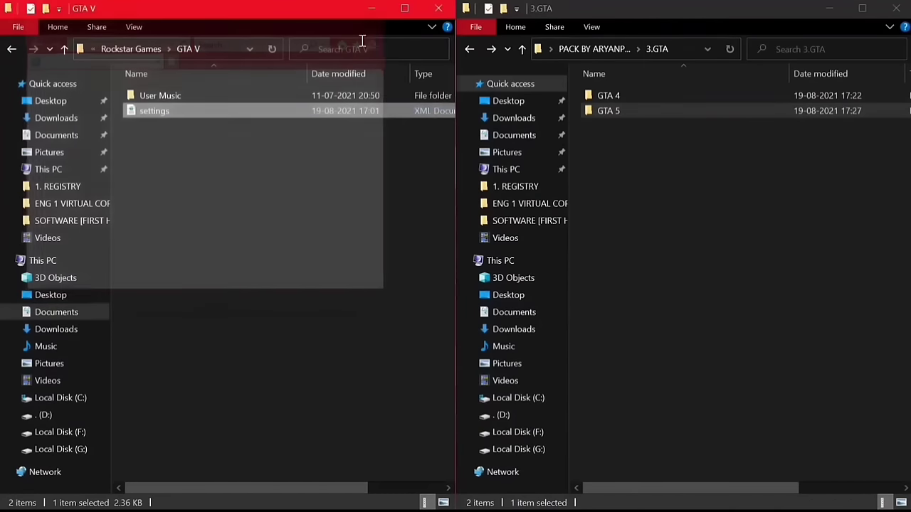
right_click(232, 112)
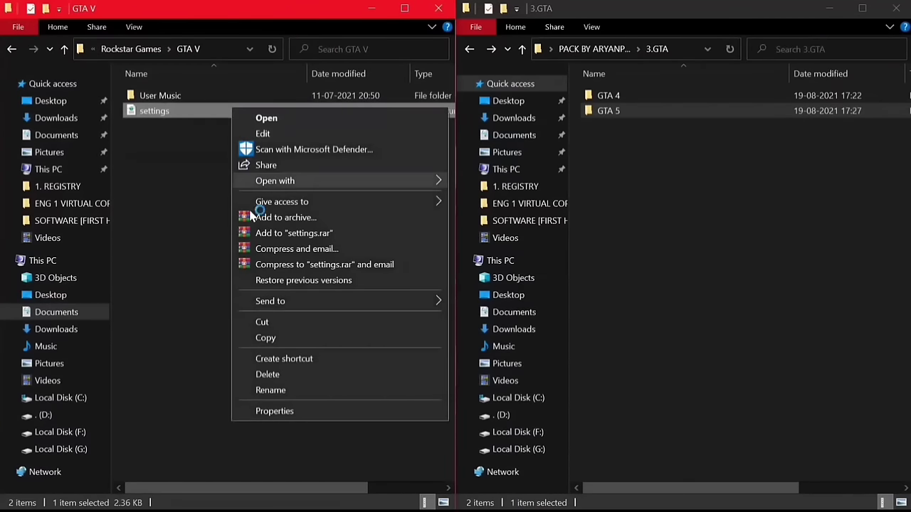
mouse_move(301, 182)
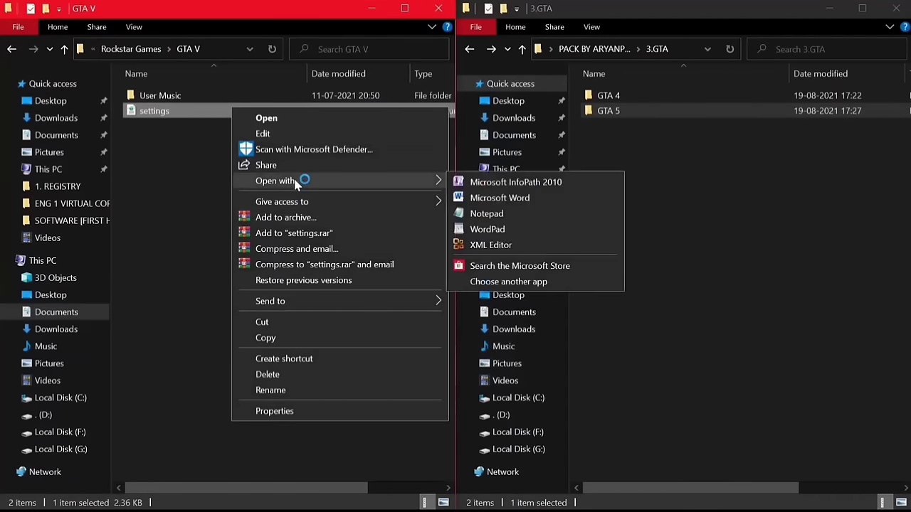
click(474, 214)
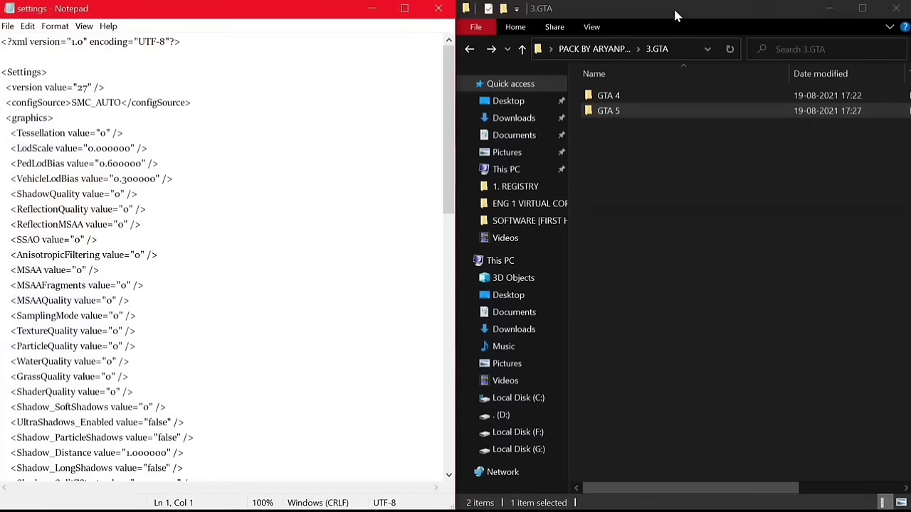
Step: Open the settings file from the pack's GTA 5 folder and copy its text from the first line through the AspectRatio line
double_click(672, 110)
double_click(649, 99)
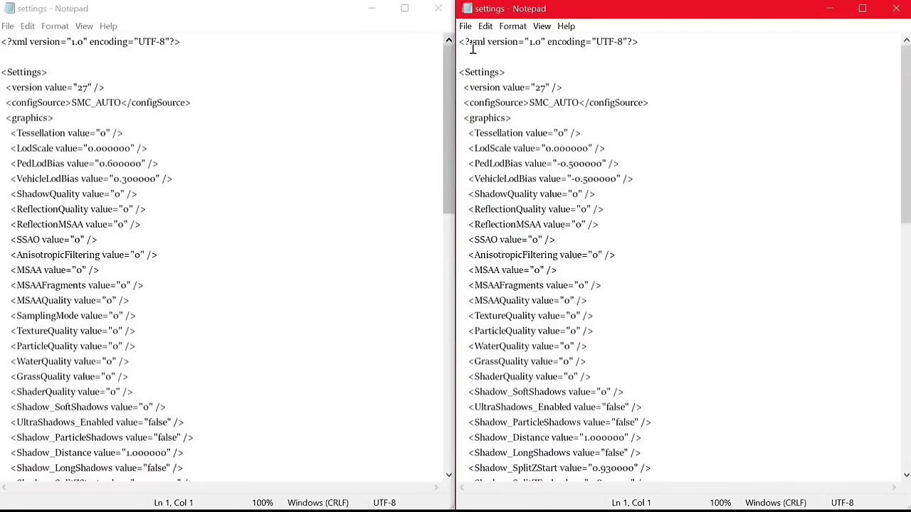
key(ctrl+a)
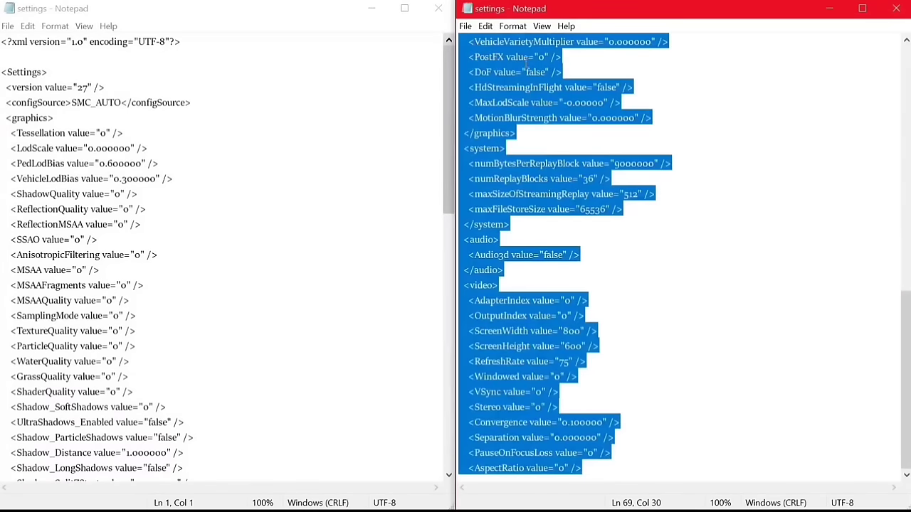
right_click(734, 195)
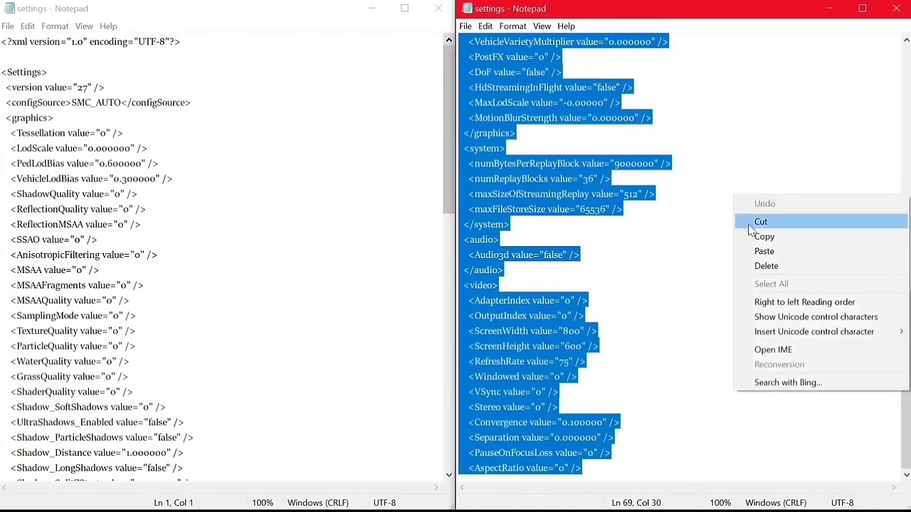
click(758, 236)
Step: Replace the GTA V settings file's text from the first line through the AspectRatio line with the copied pack settings
click(182, 171)
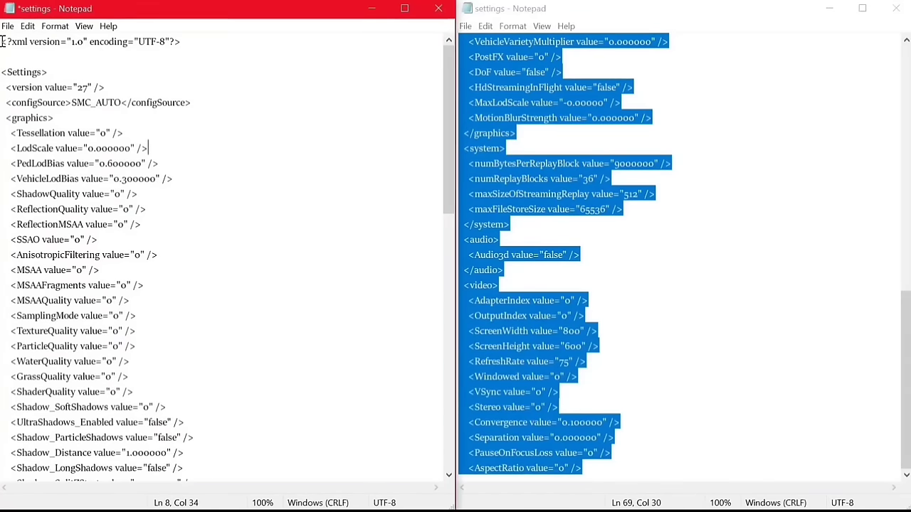
drag(3, 43, 126, 421)
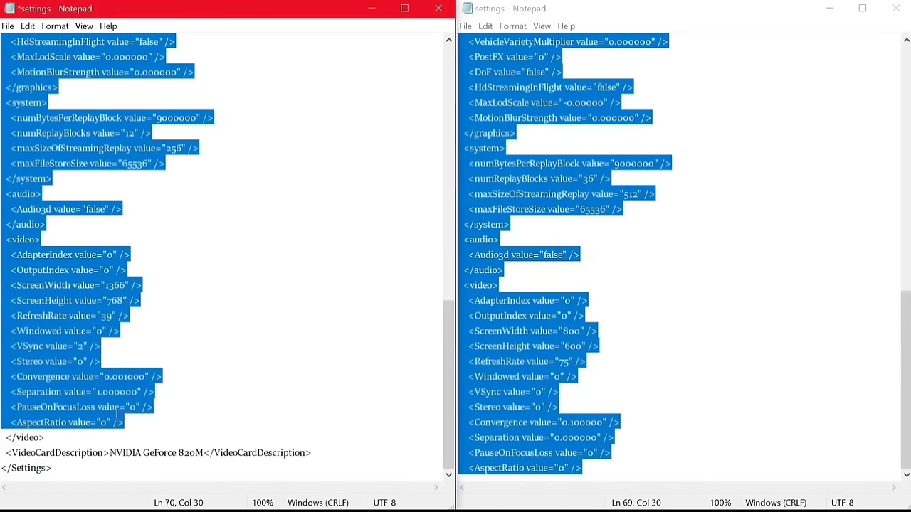
right_click(112, 419)
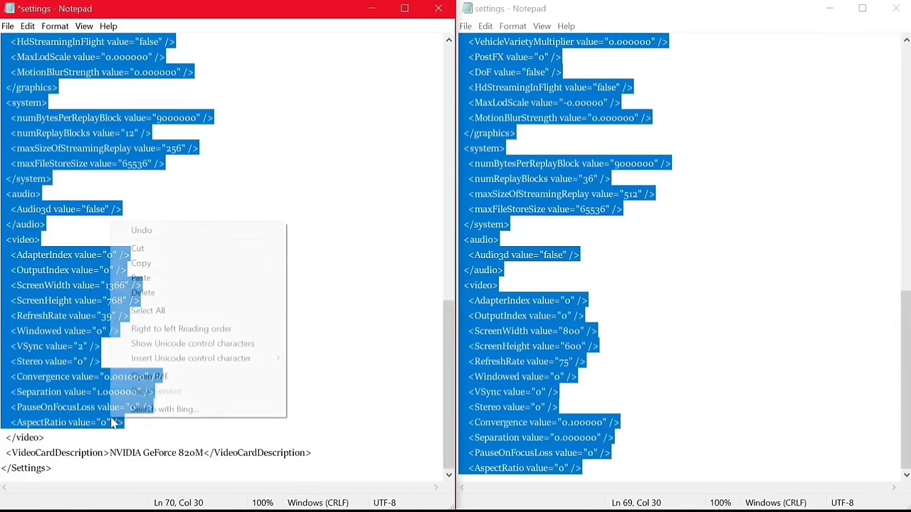
click(163, 278)
scroll(449, 341, down, 1)
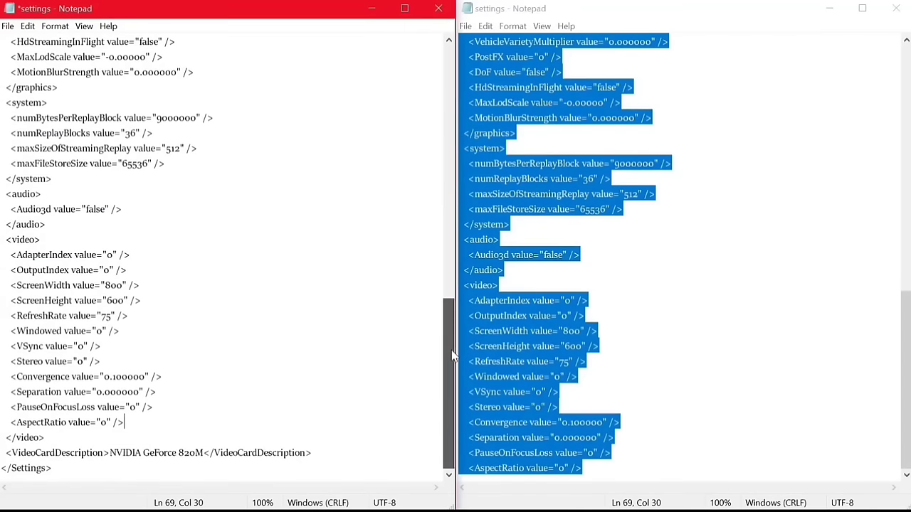
drag(4, 439, 112, 472)
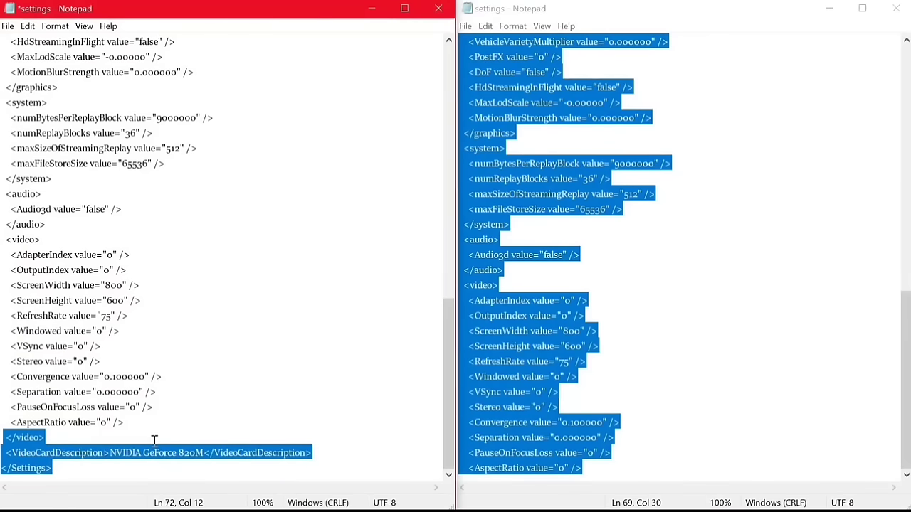
click(128, 471)
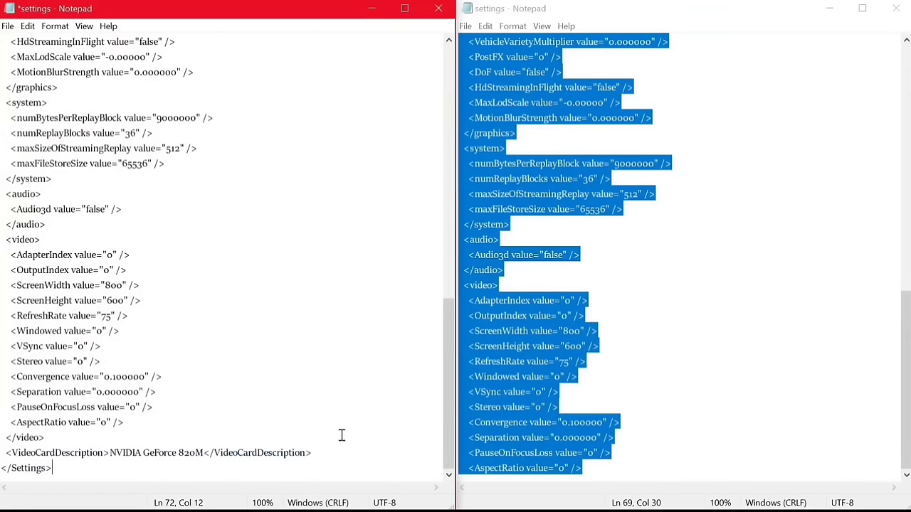
drag(449, 402, 417, 166)
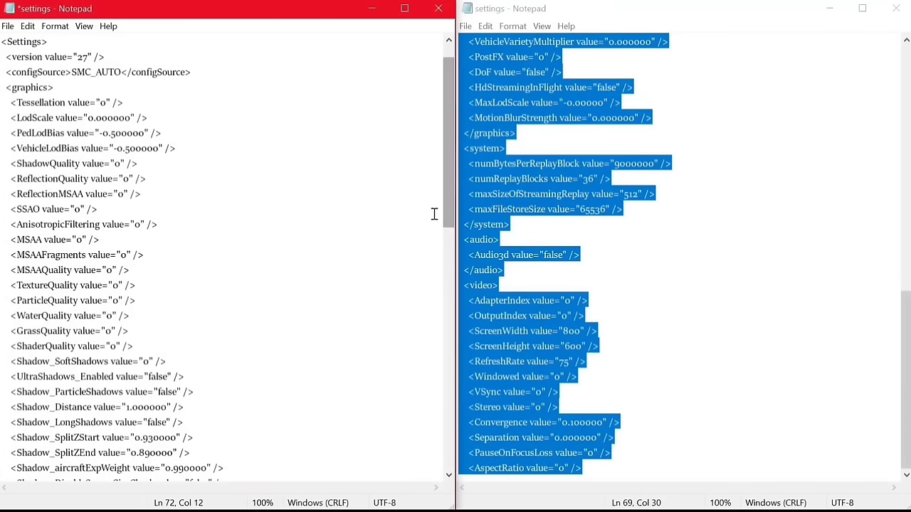
drag(446, 183, 442, 142)
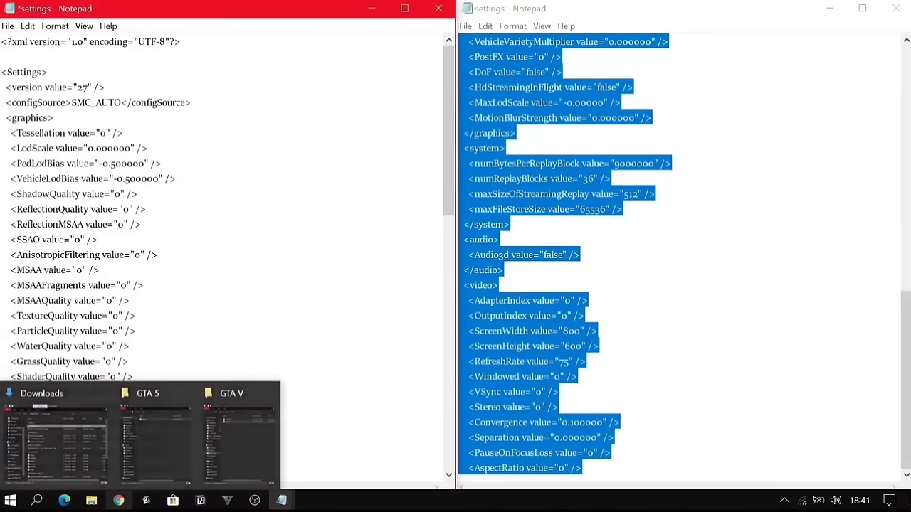
Step: Open NVIDIA Control Panel from the desktop and set the PhysX processor to GeForce 820M
key(super+d)
right_click(485, 144)
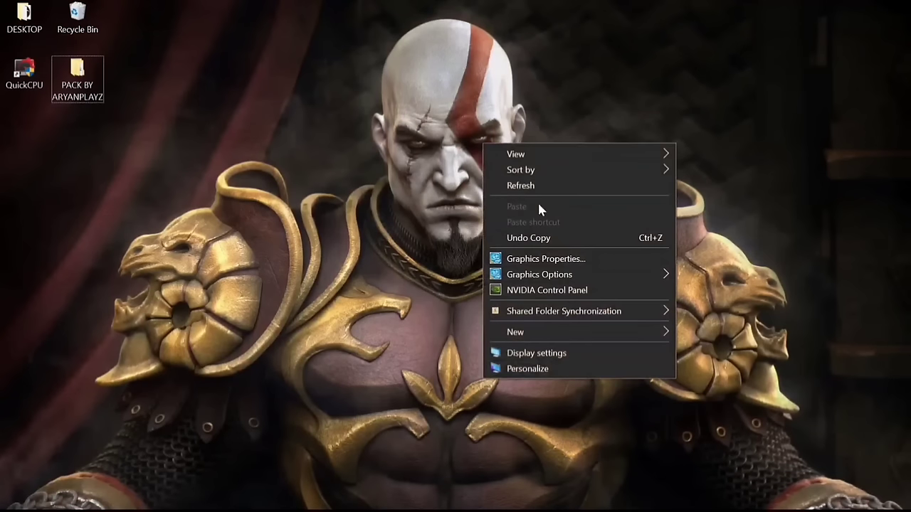
click(559, 296)
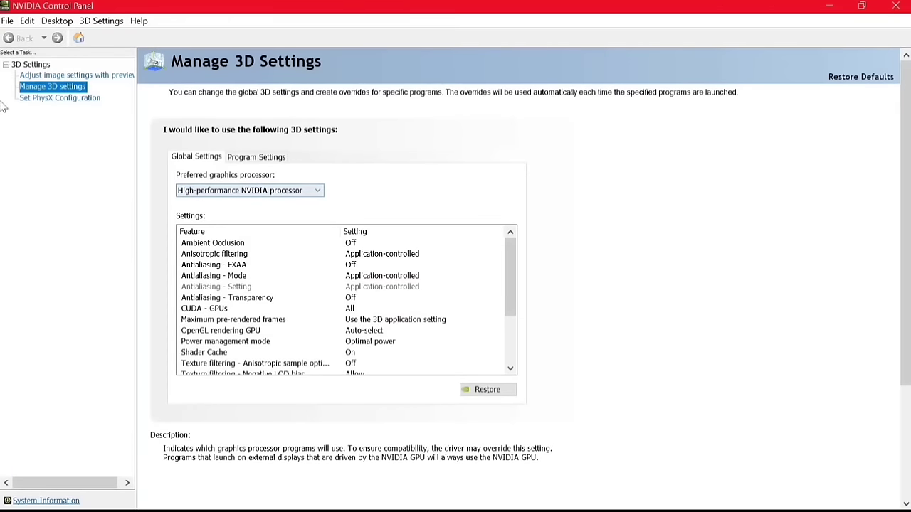
click(37, 98)
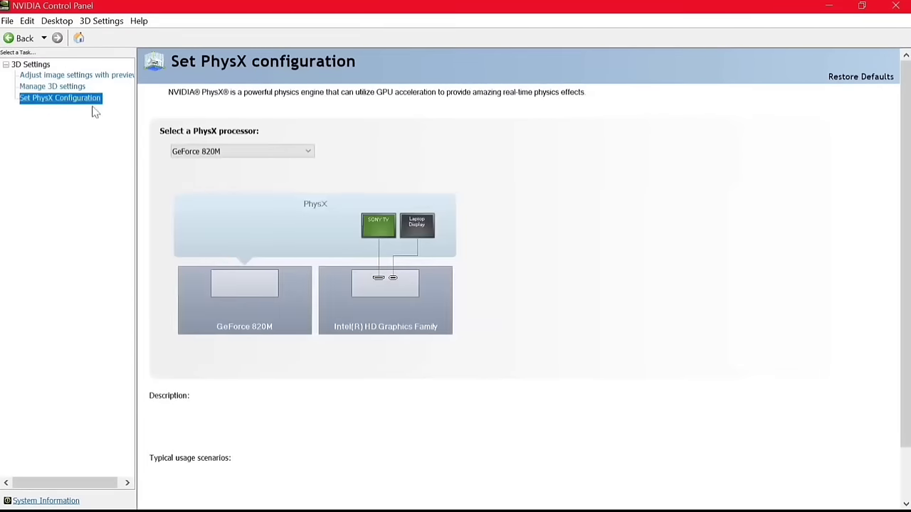
click(188, 151)
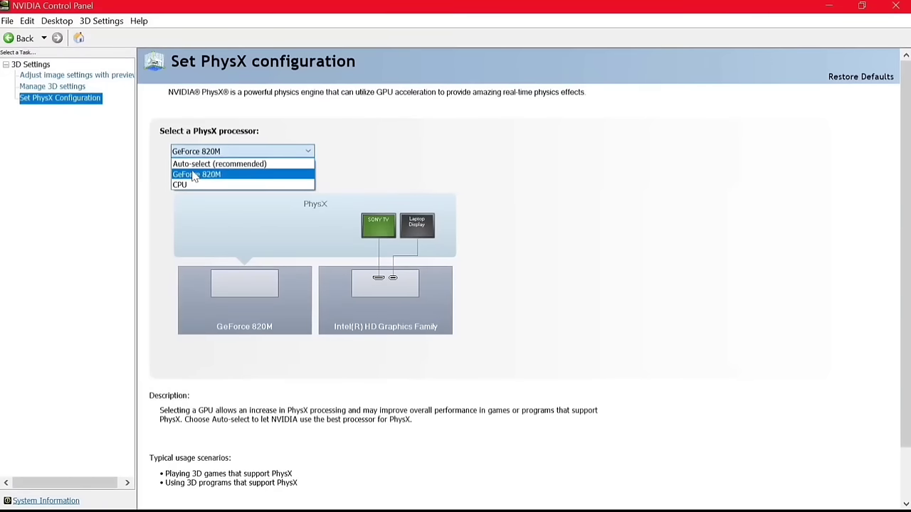
click(205, 176)
Step: Set the preferred graphics processor in the global 3D settings to High-performance NVIDIA processor and apply it
click(74, 87)
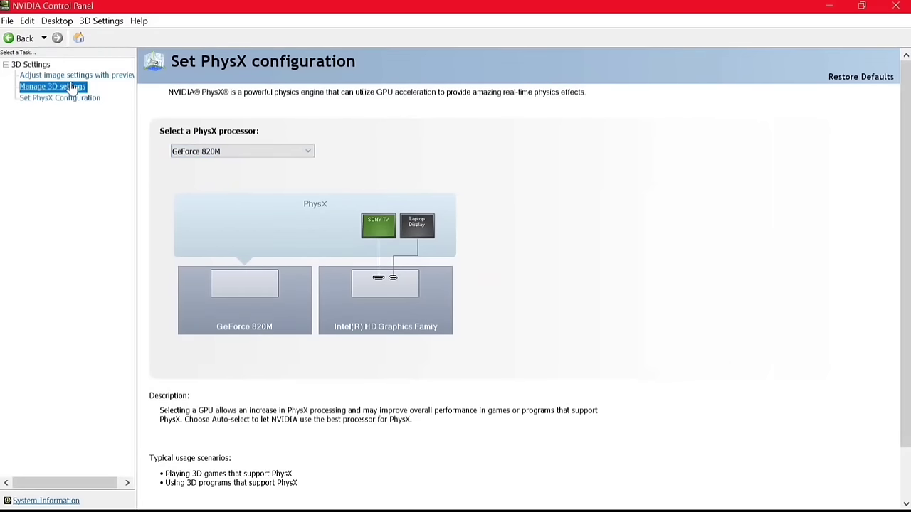
click(238, 189)
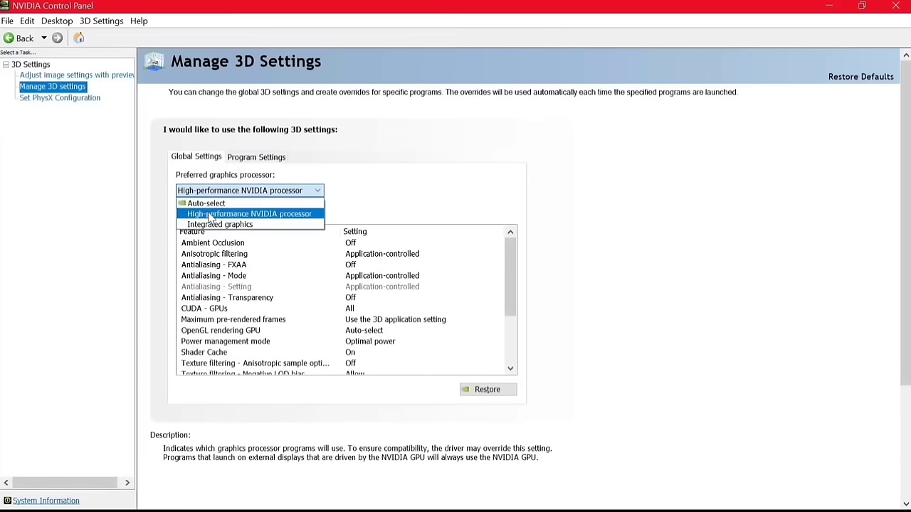
click(245, 214)
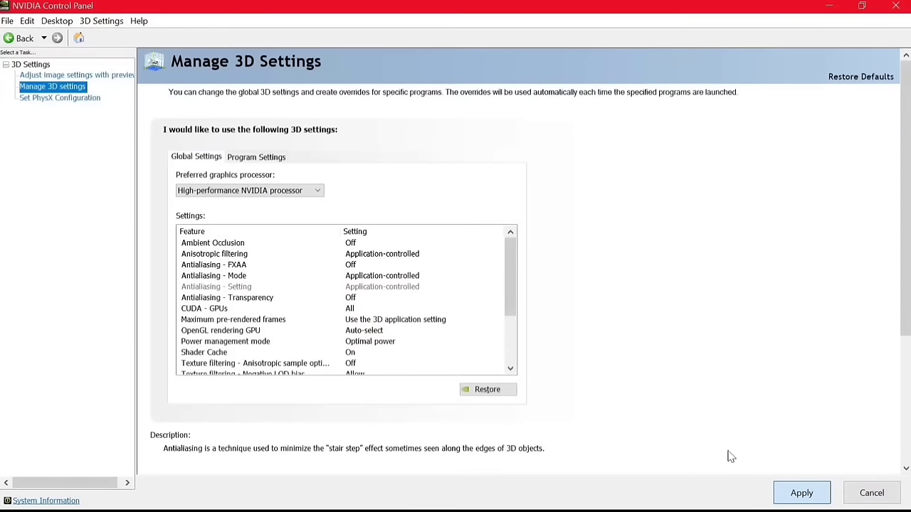
click(799, 498)
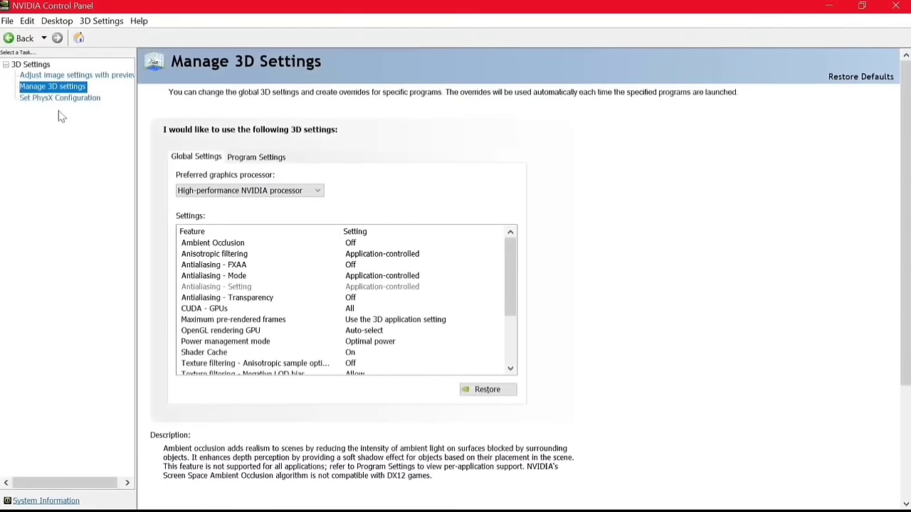
Step: Search Windows for "advanced system settings" and open the Virtual Memory dialog from the advanced performance options
click(33, 500)
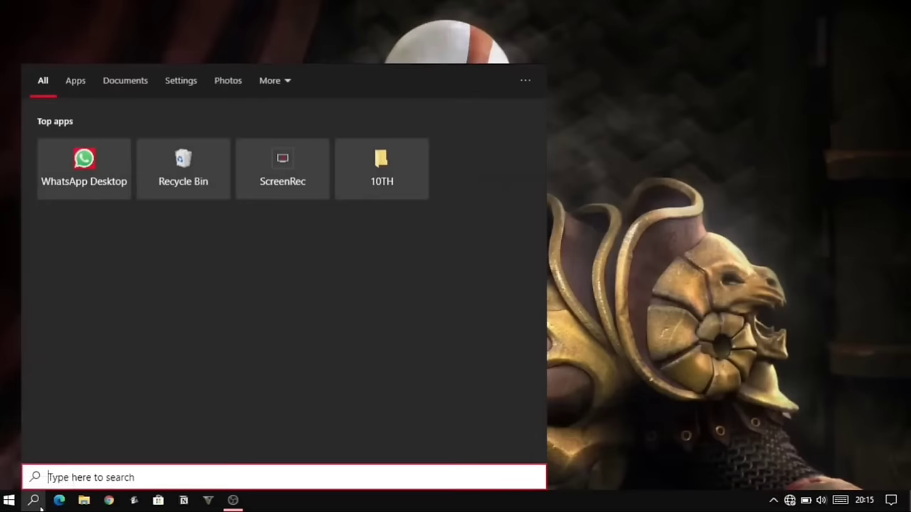
text(advanced sys)
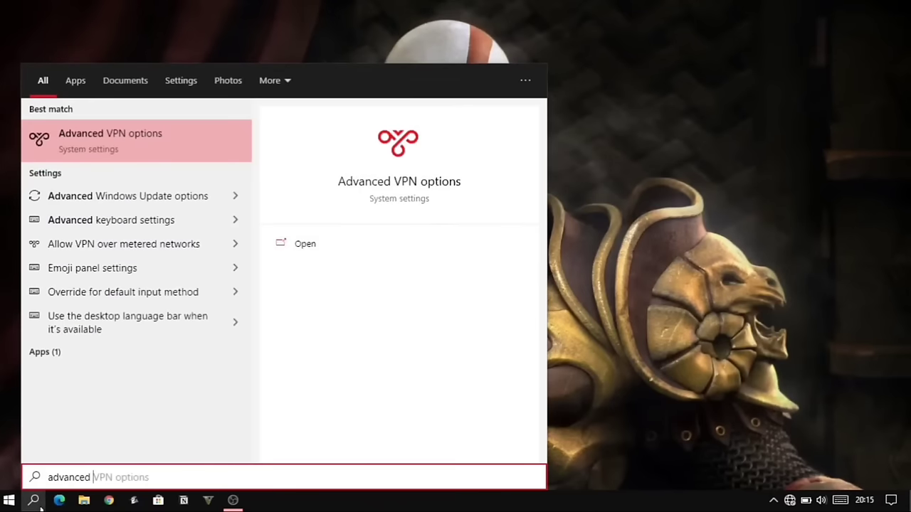
text(tem settings)
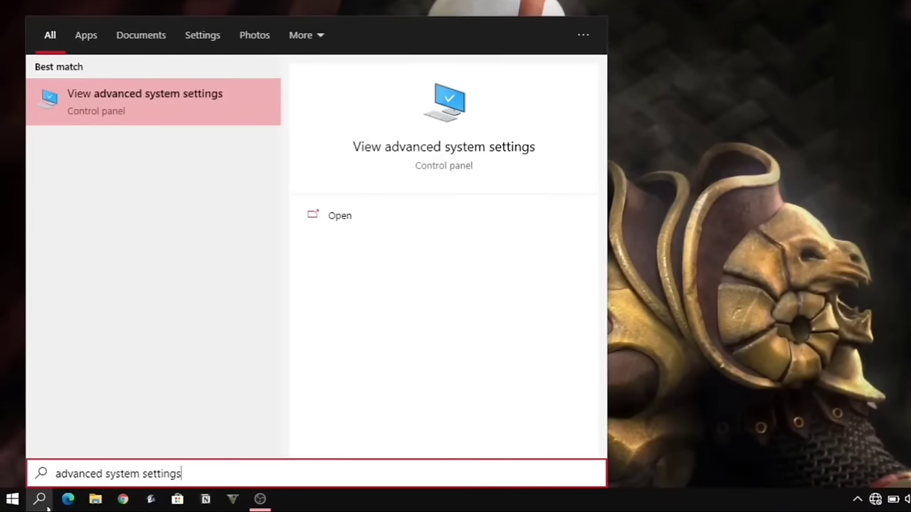
key(Return)
drag(304, 88, 514, 48)
click(599, 156)
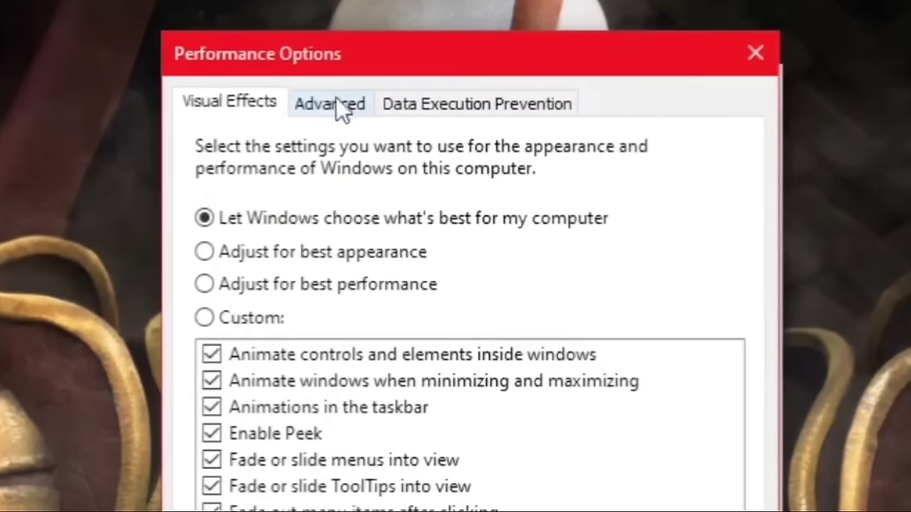
click(339, 104)
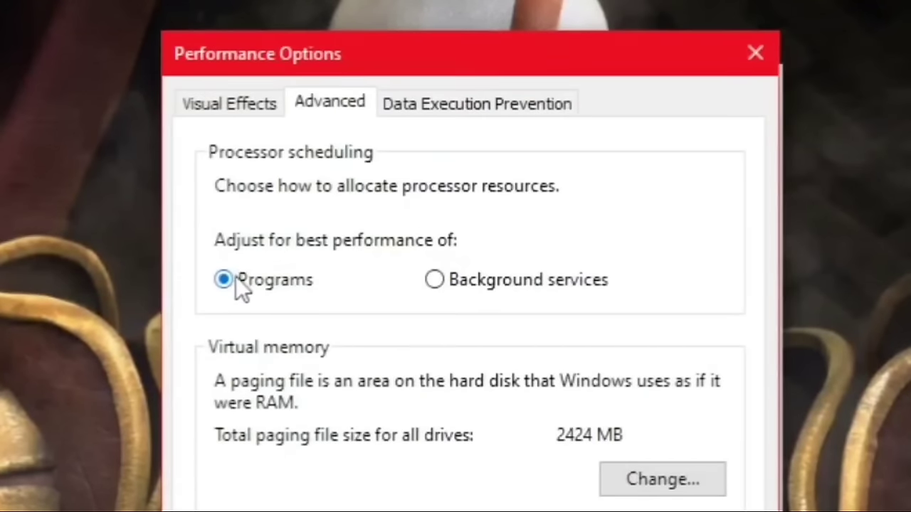
click(676, 479)
Step: Turn off automatic paging file management and set drive C: to a custom size of 1024 MB initial and 1024 MB maximum
drag(430, 128, 100, 141)
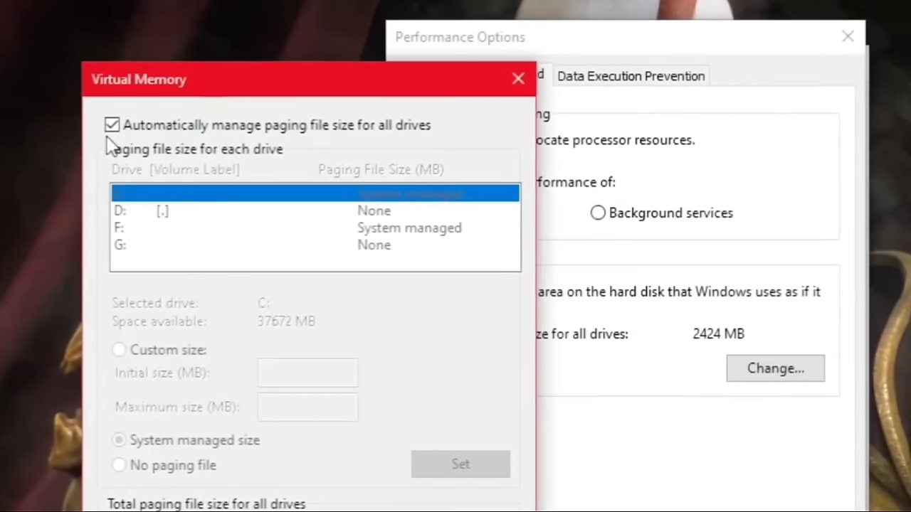
click(122, 148)
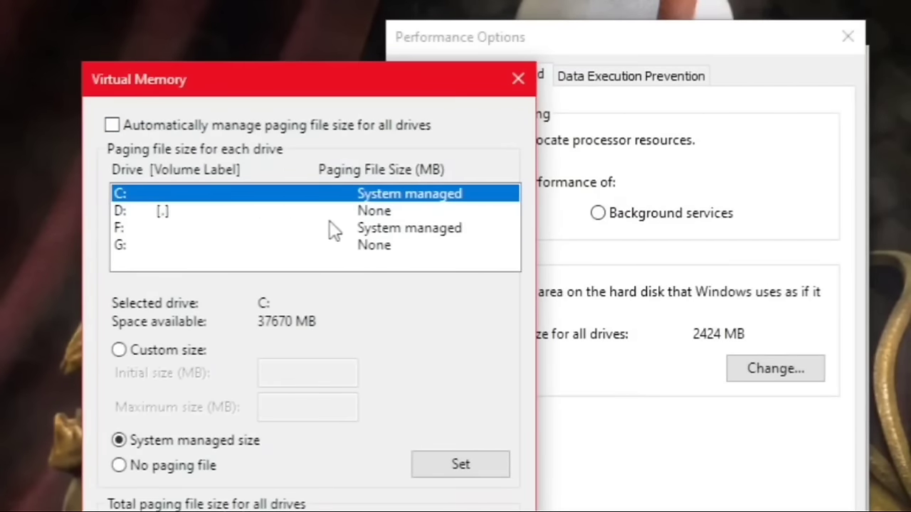
click(120, 350)
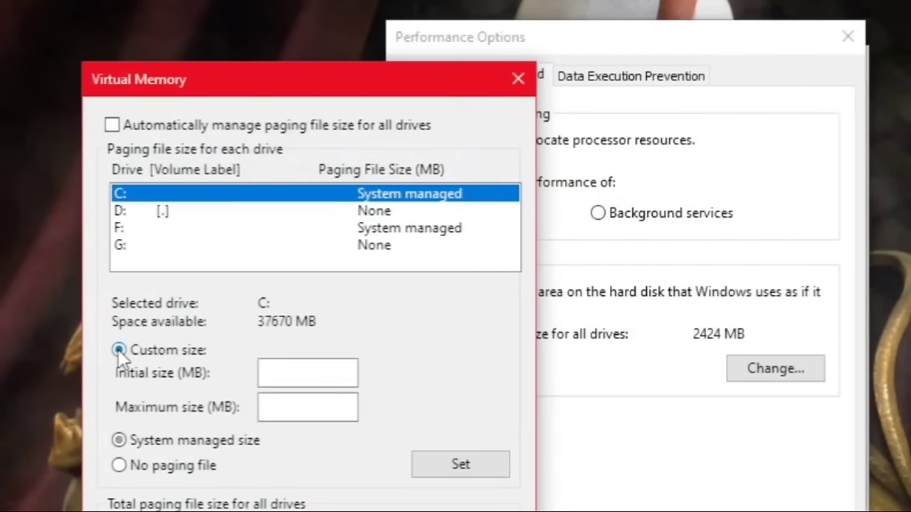
click(312, 370)
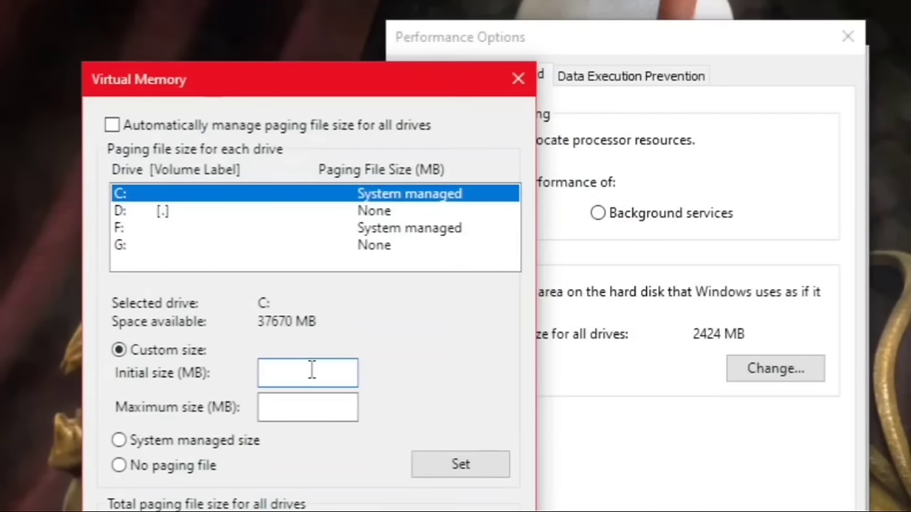
text(1024)
click(308, 400)
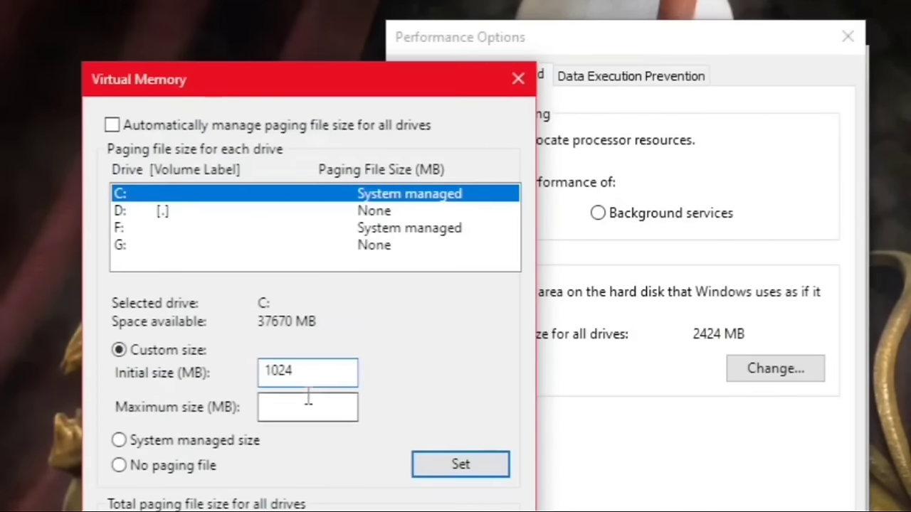
click(432, 467)
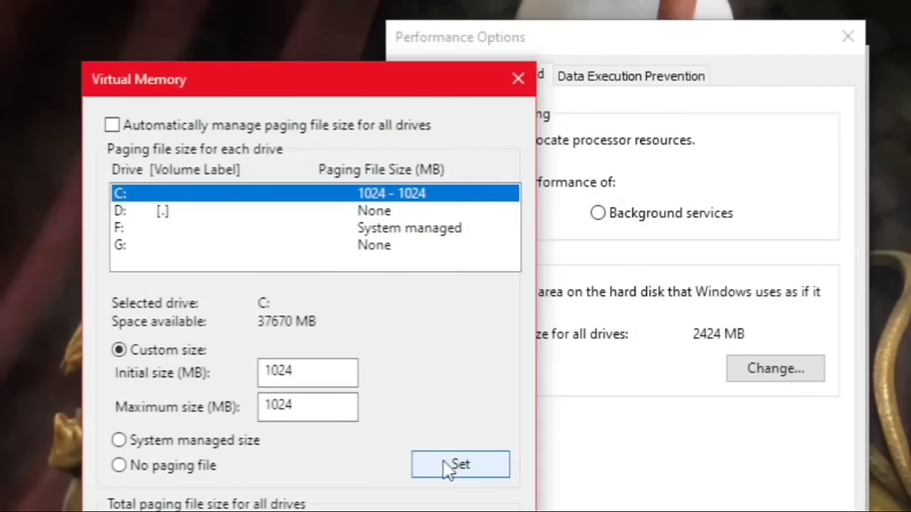
Step: Select drive F: in the paging file list and switch it to a custom size
click(373, 212)
click(378, 228)
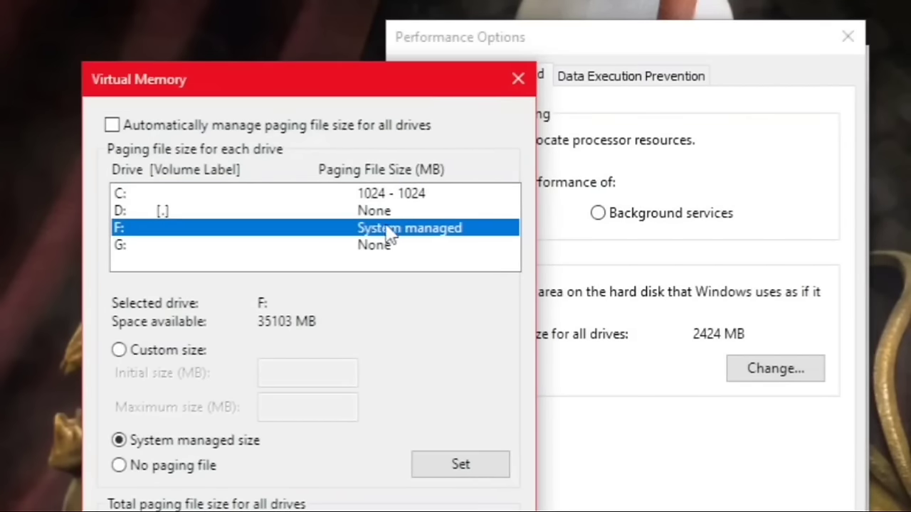
click(118, 349)
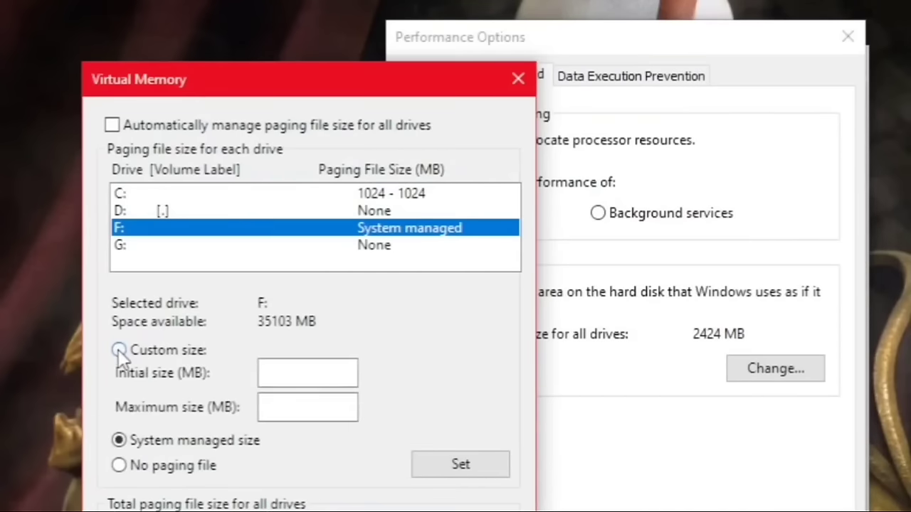
click(287, 372)
Step: Open Calculator beside the Virtual Memory dialog and multiply 1024 by 4
click(33, 500)
text(calculator)
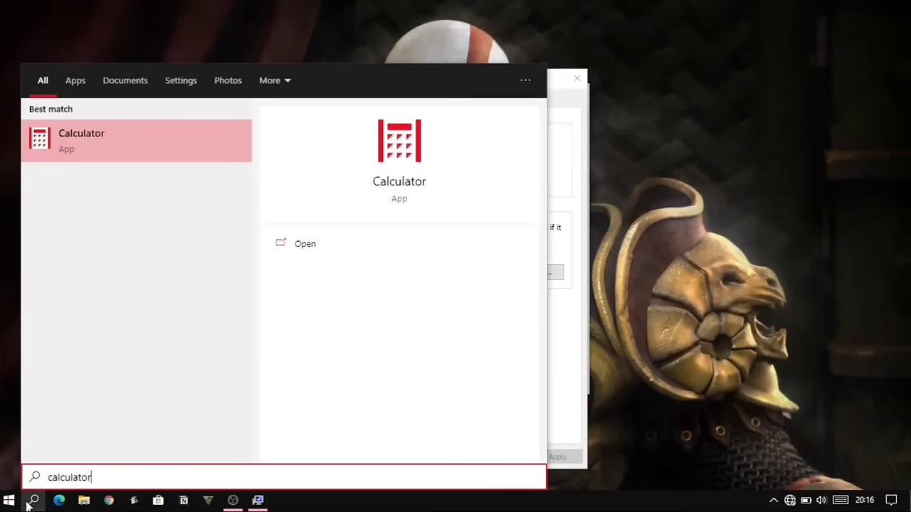
key(Return)
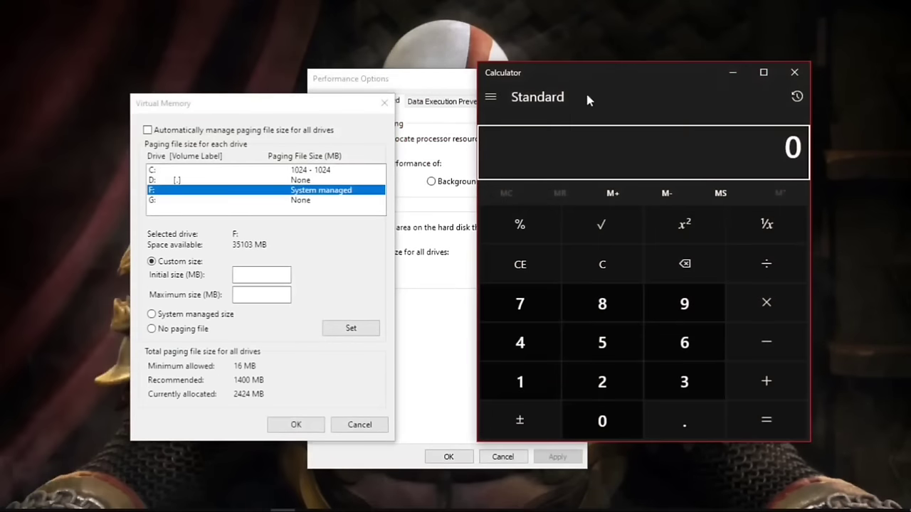
drag(626, 79, 598, 89)
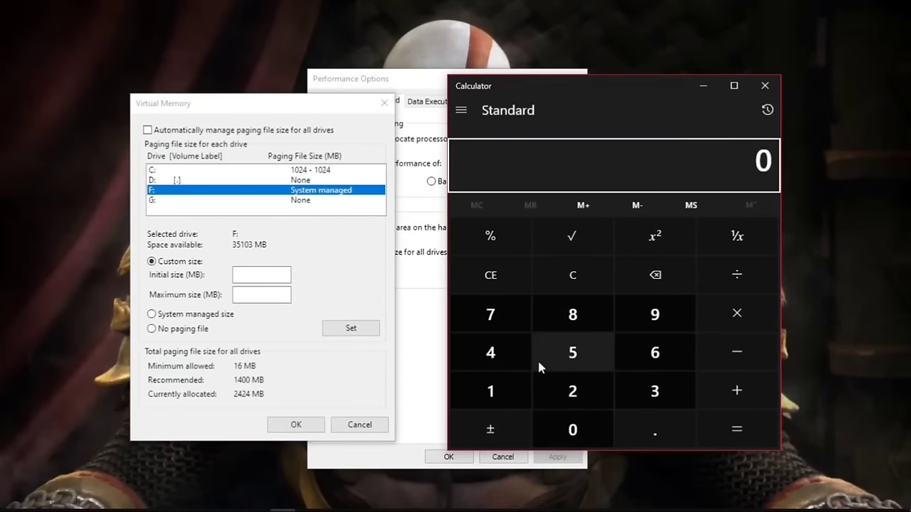
click(507, 385)
text(024 × )
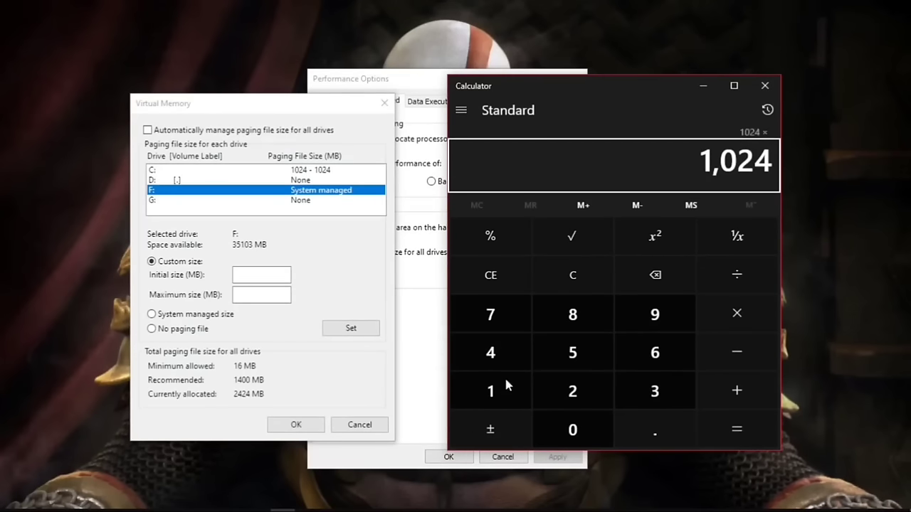
text(4)
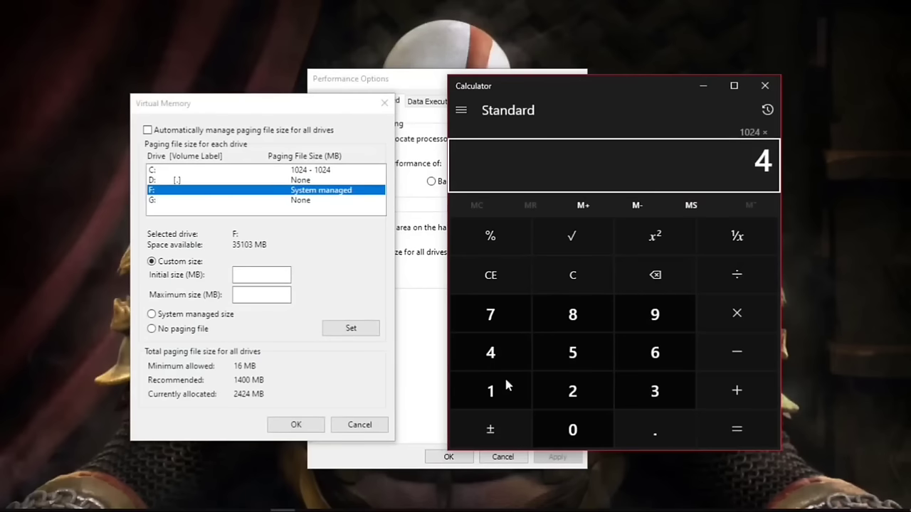
key(Return)
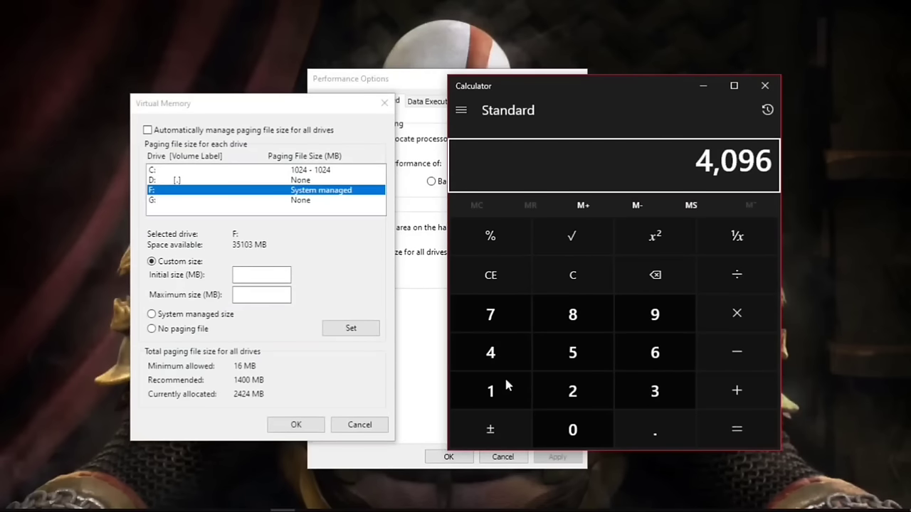
Step: Multiply the 4096 result by 1.5 in Calculator
click(507, 385)
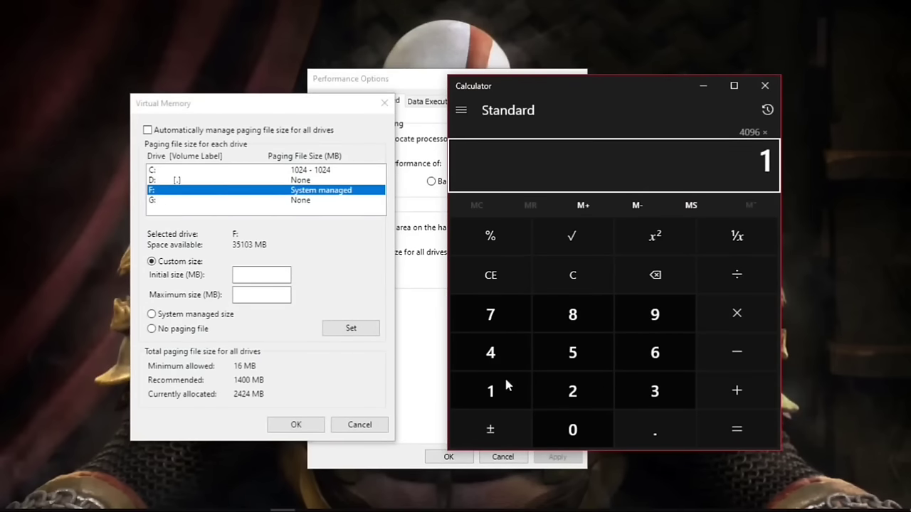
text(.5)
key(Return)
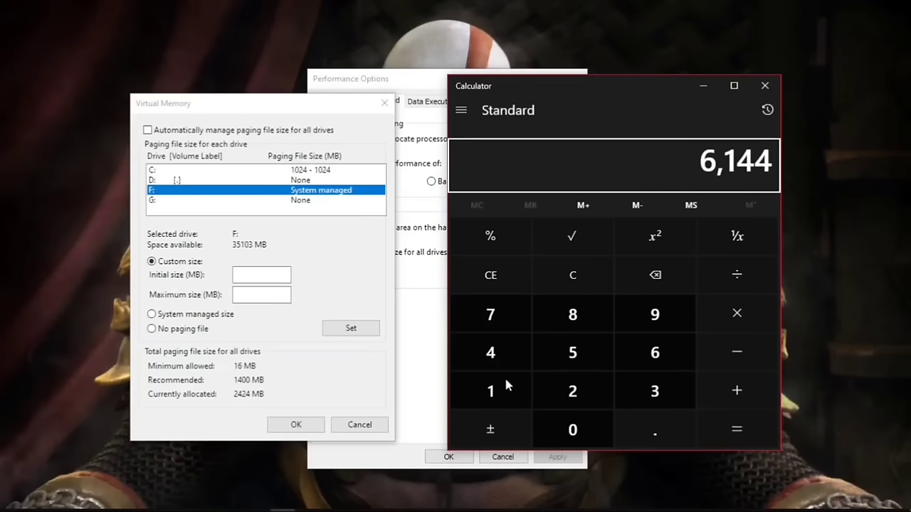
Step: Set drive F:'s paging file to 6144 MB initial and 6144 MB maximum size, and accept the virtual memory settings
click(241, 274)
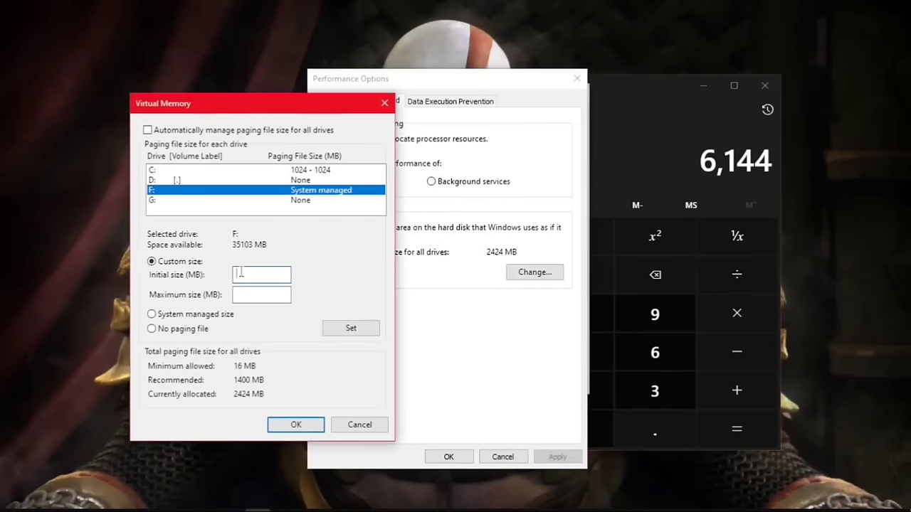
text(6144)
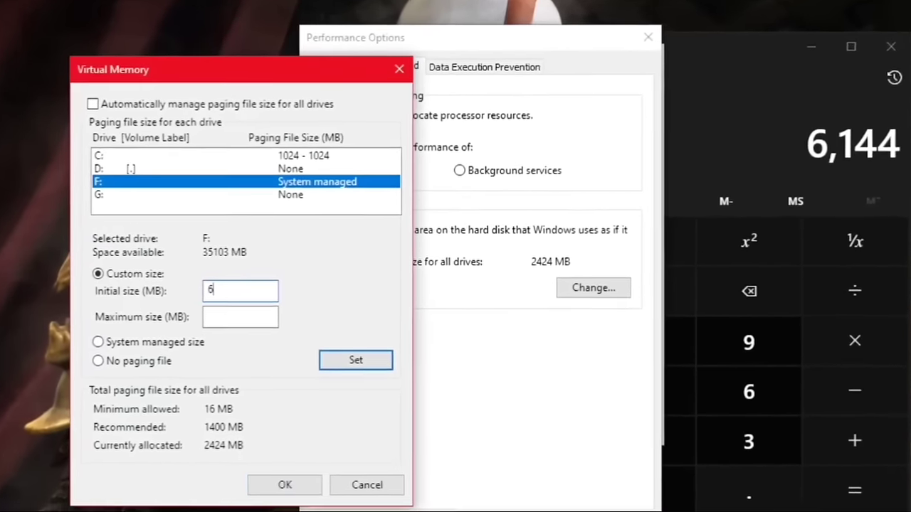
click(209, 339)
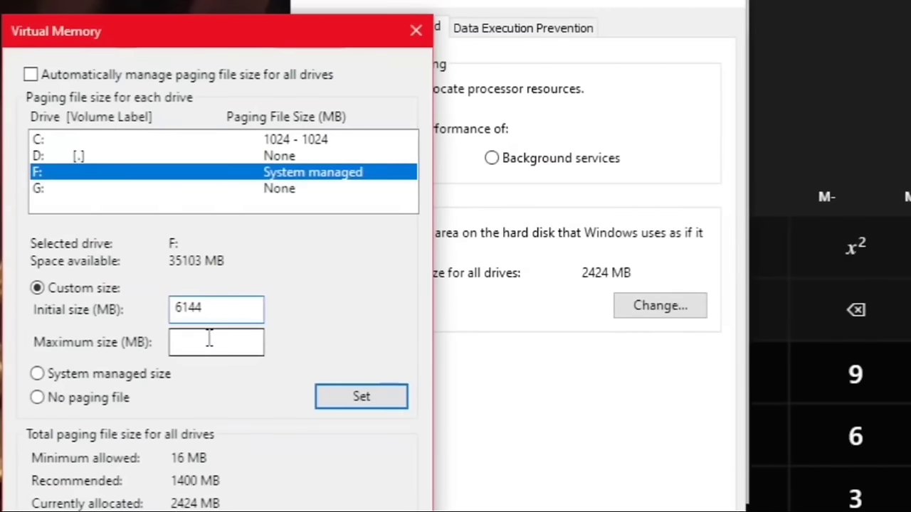
text(6144)
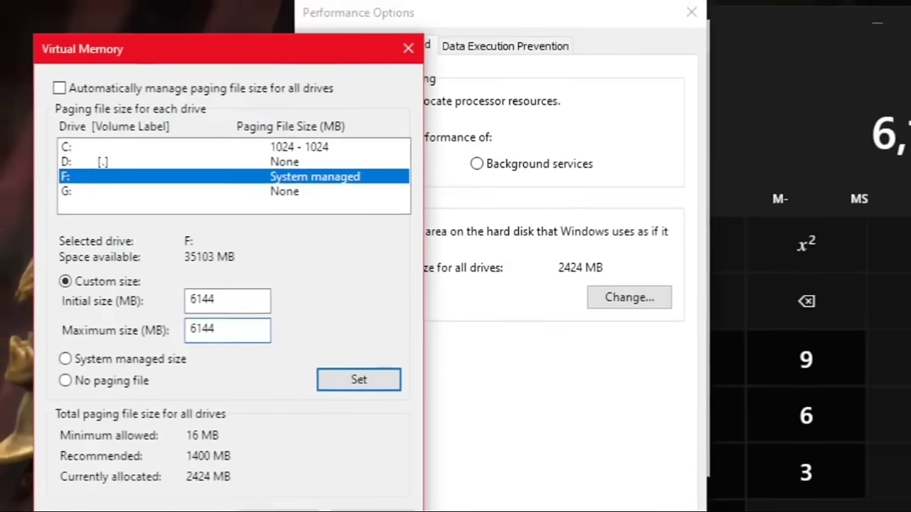
click(361, 396)
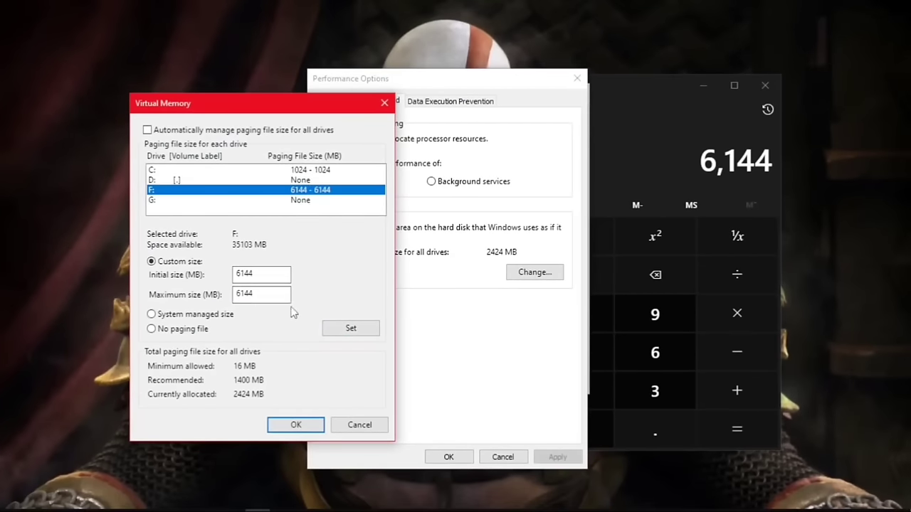
click(296, 425)
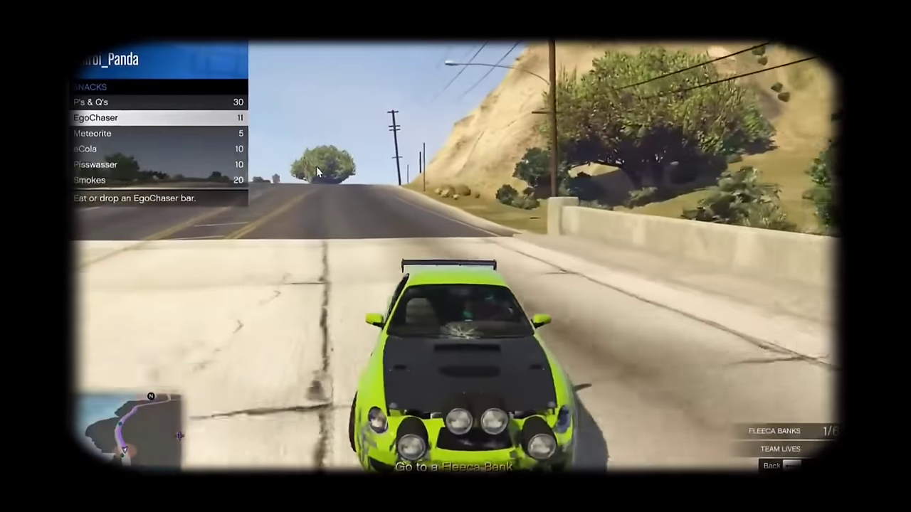
key(BackSpace)
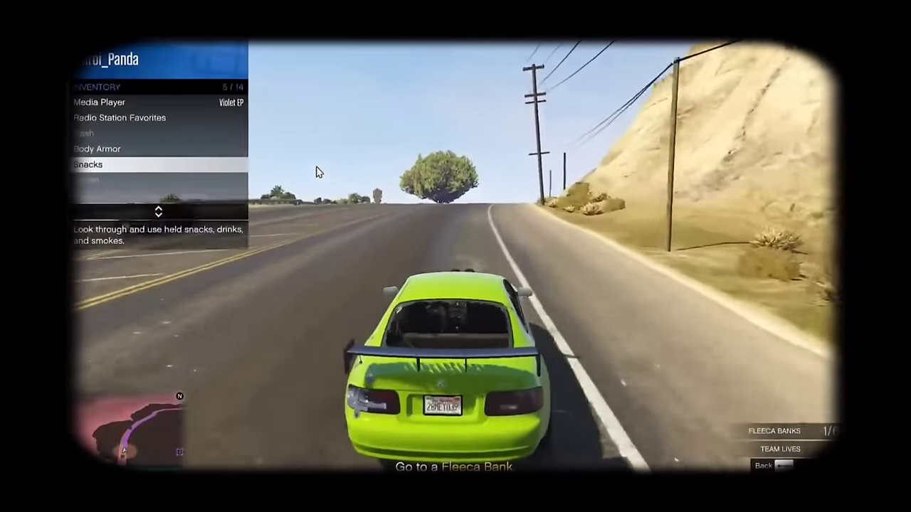
key(m)
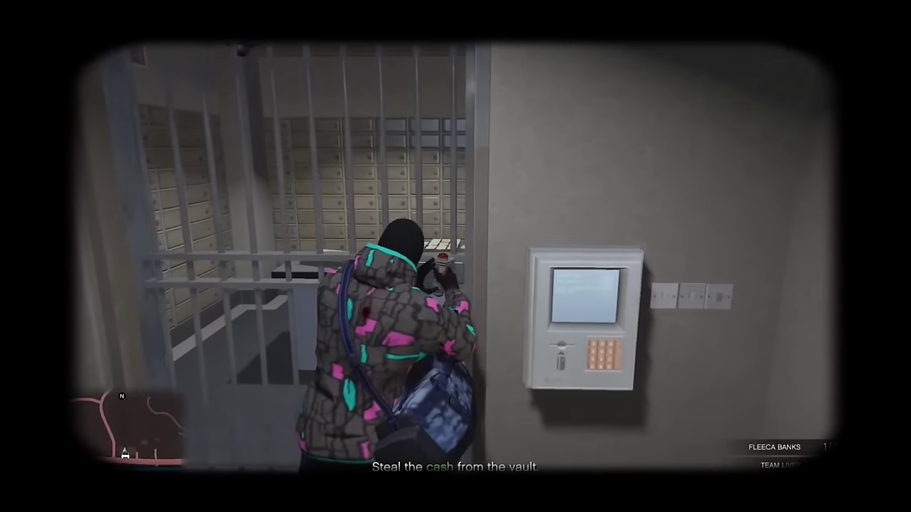
key(w)
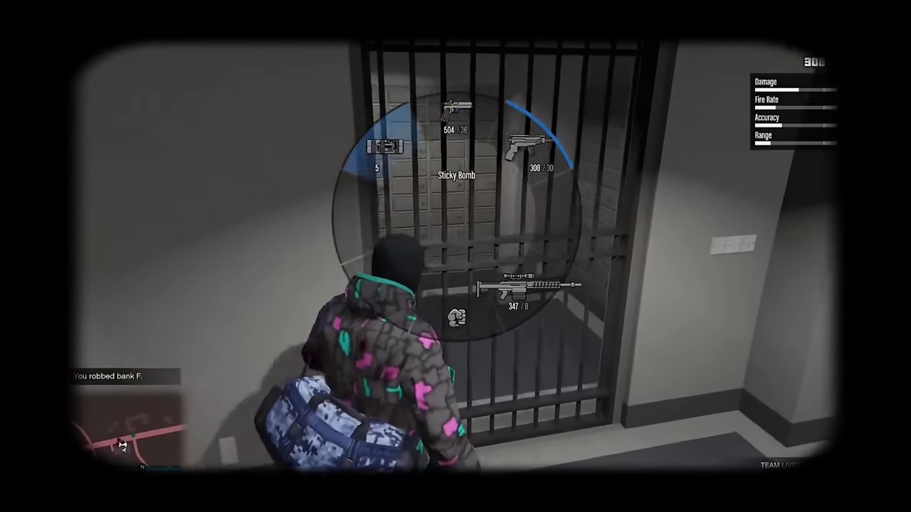
key(w)
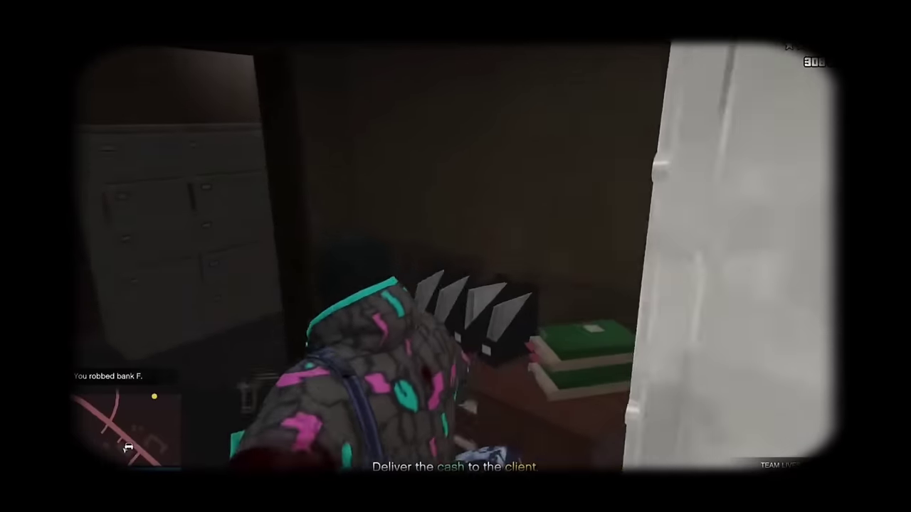
key(w)
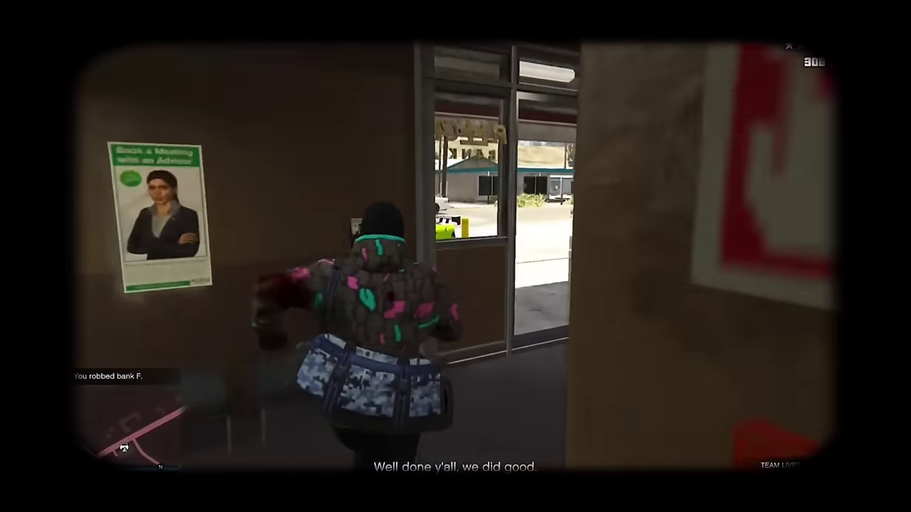
key(w)
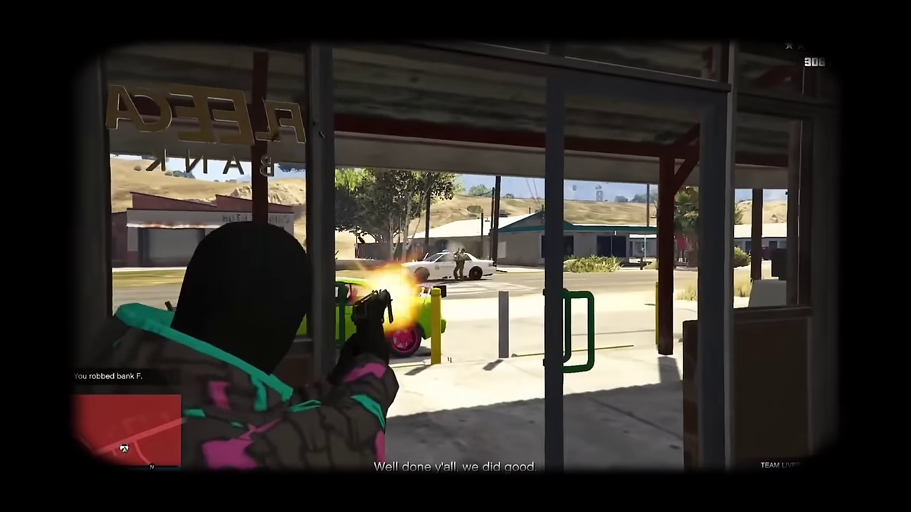
click(455, 256)
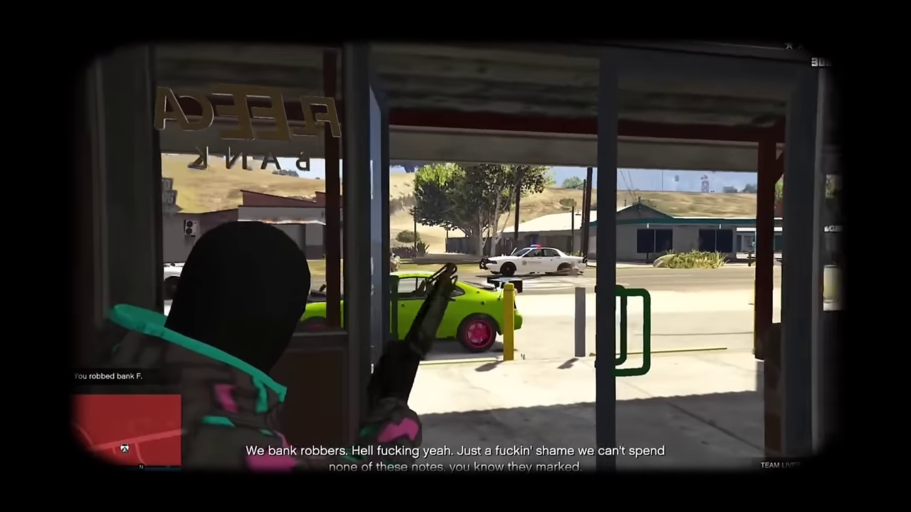
key(a)
key(a)
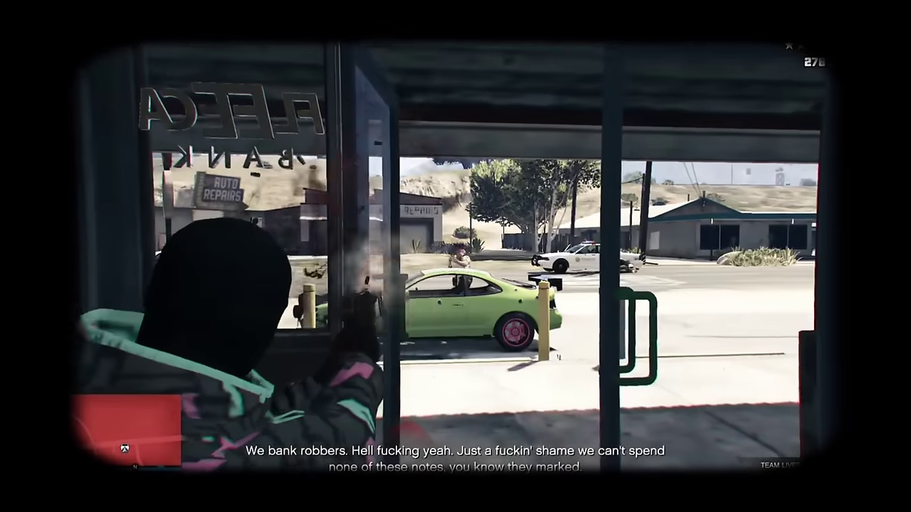
key(a)
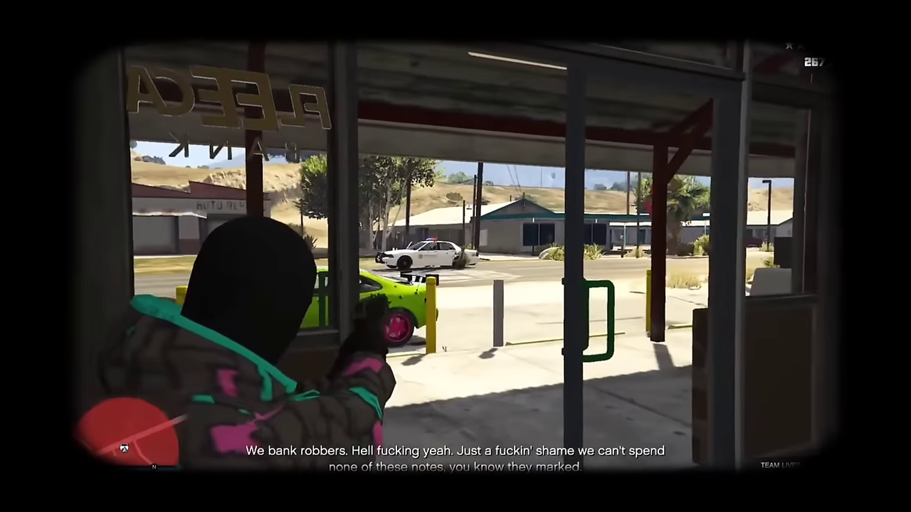
key(a)
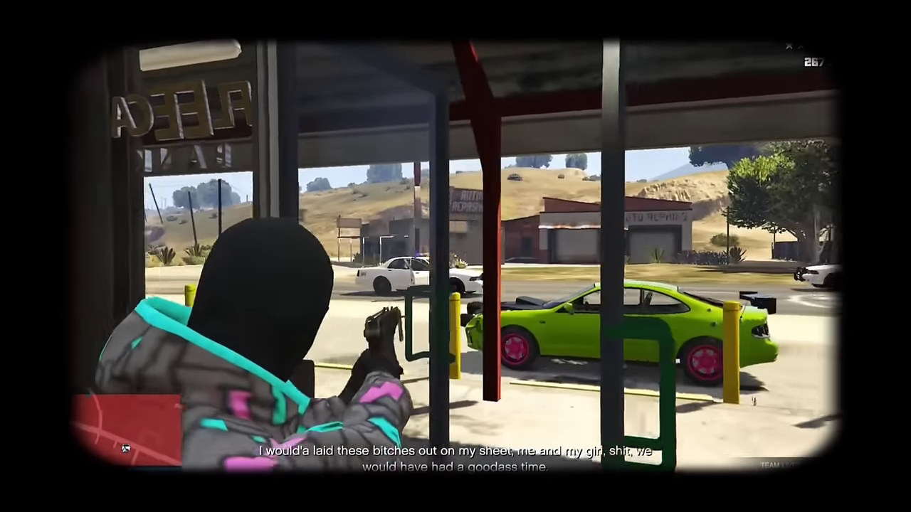
key(a)
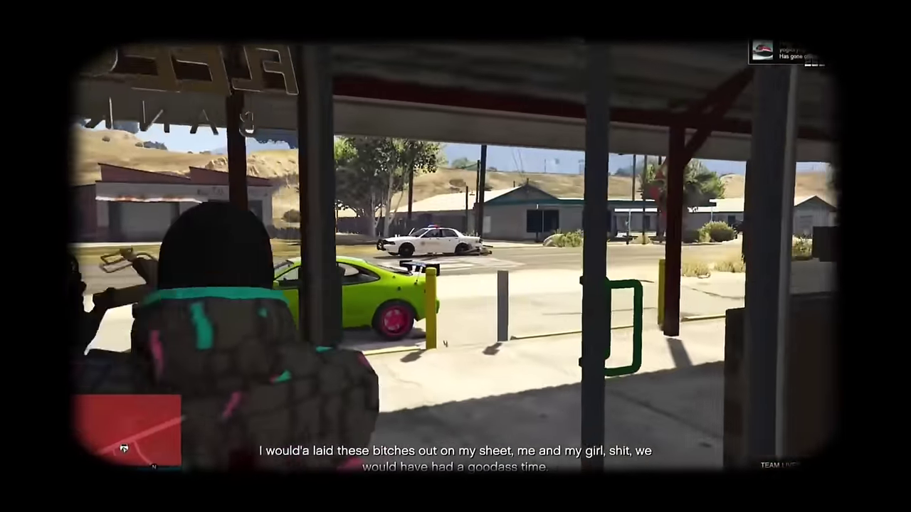